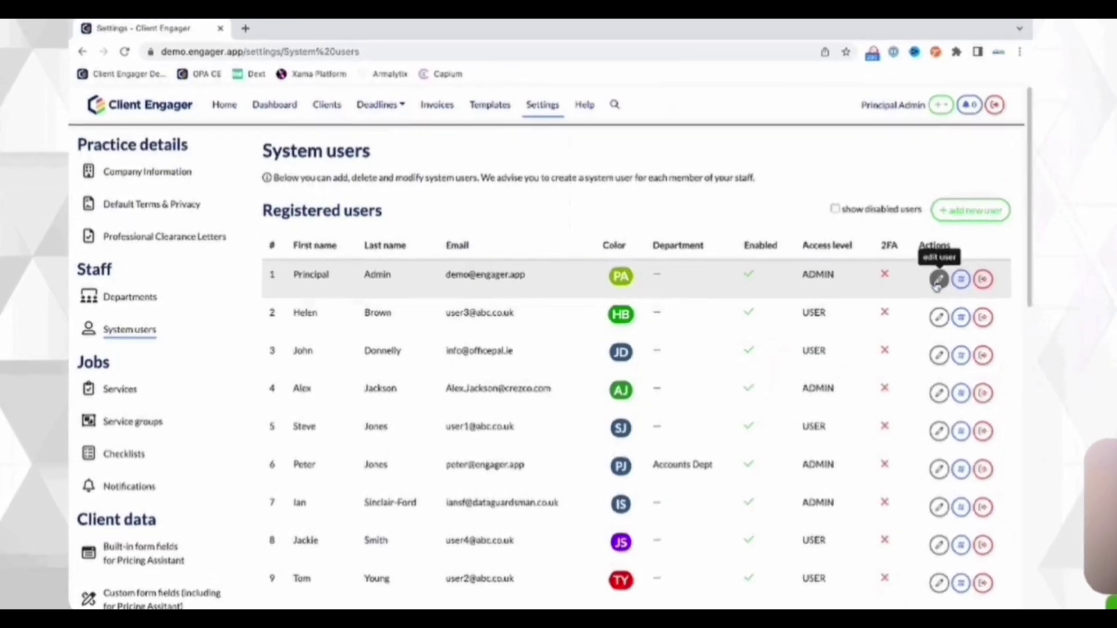
# Open the first system user's edit form, then return to the Home page's core values.
pyautogui.click(938, 281)
pyautogui.scroll(-5, 844, 353)
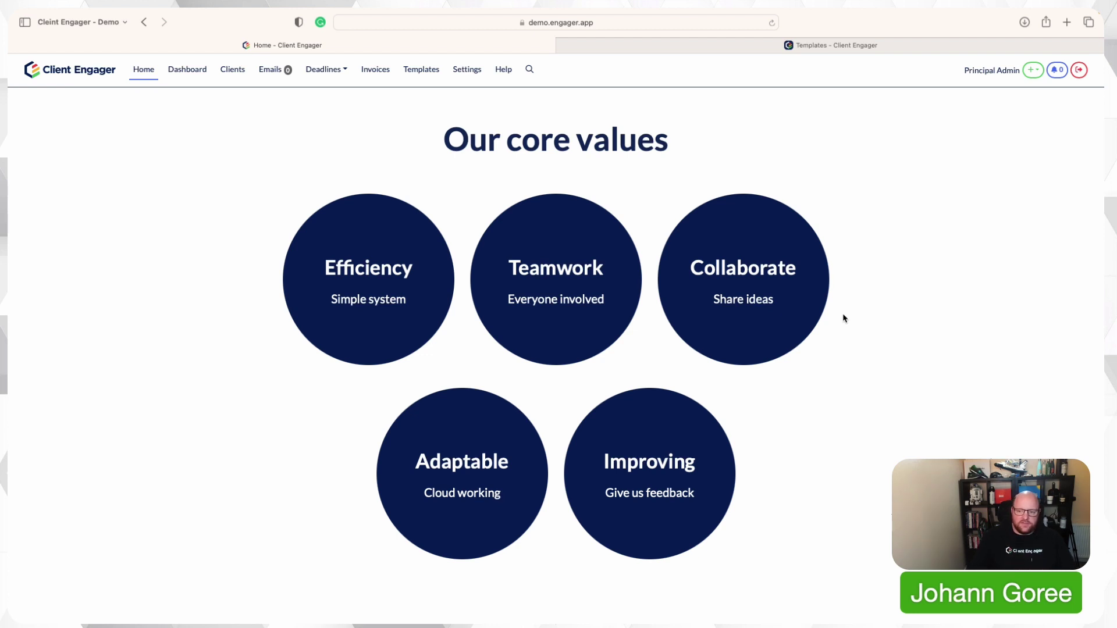
# In Settings > Services, change the CS01 service's base fee to 1 and save it.
pyautogui.click(467, 71)
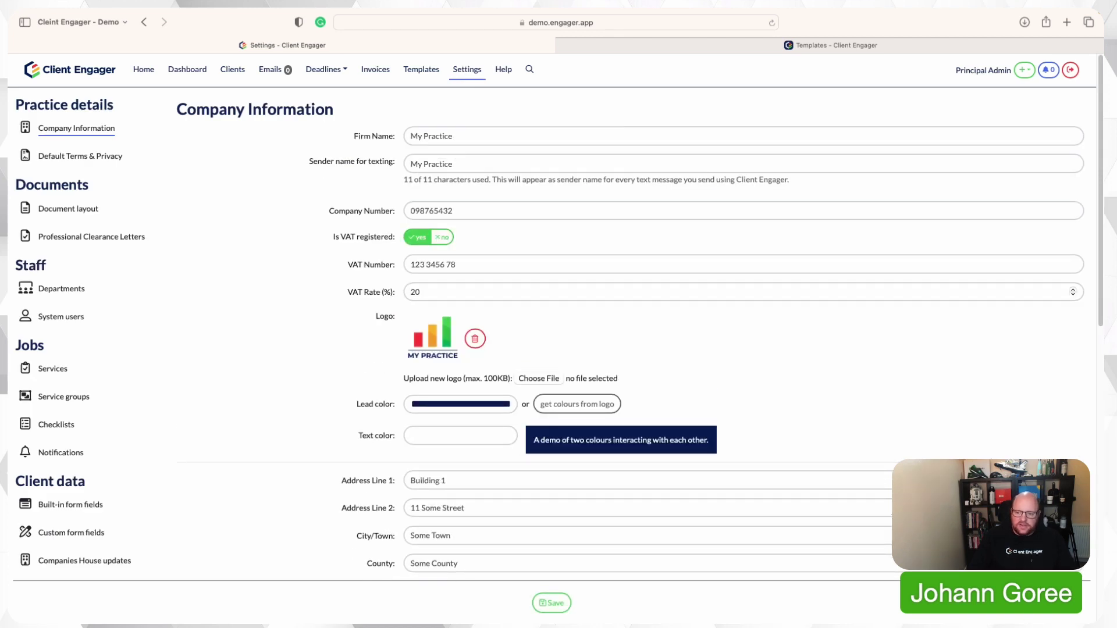
pyautogui.click(114, 380)
pyautogui.scroll(-6, 419, 484)
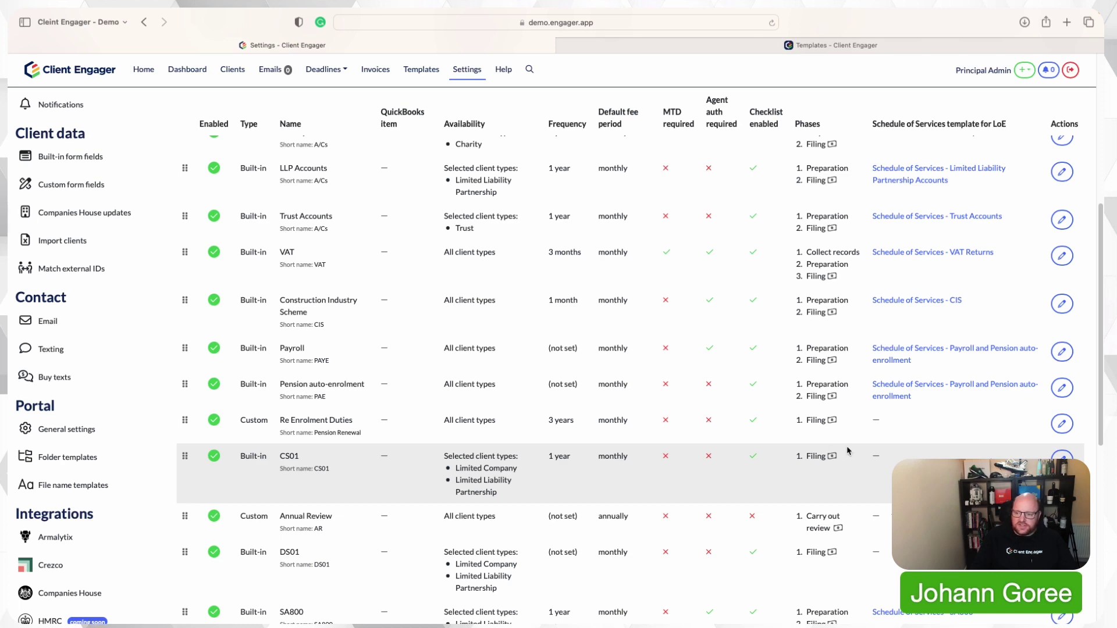
pyautogui.scroll(-1, 961, 426)
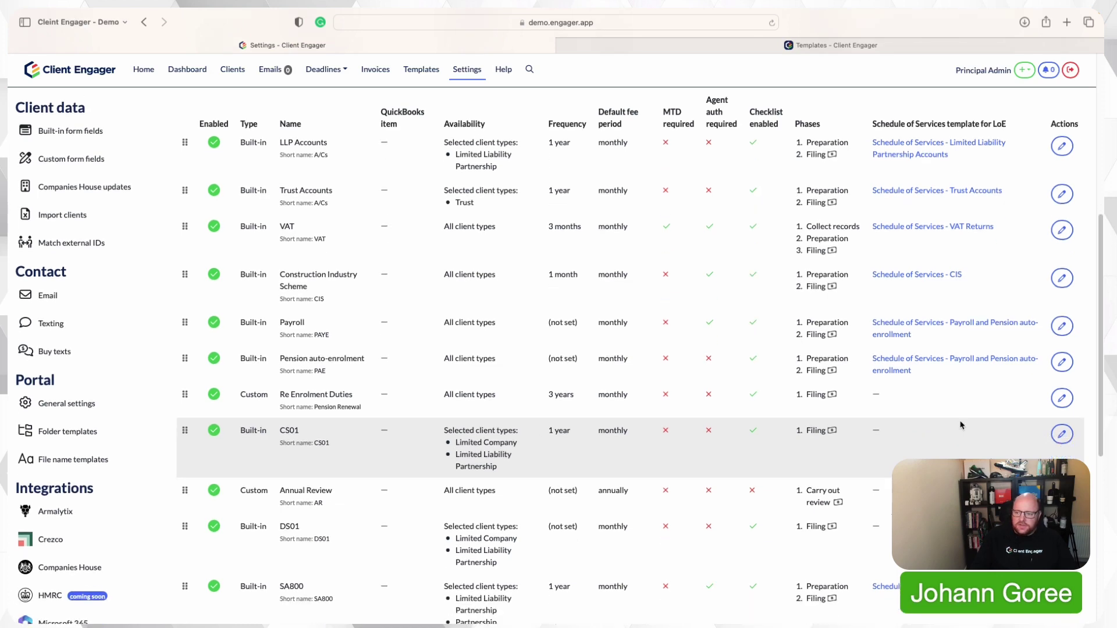
pyautogui.click(1062, 434)
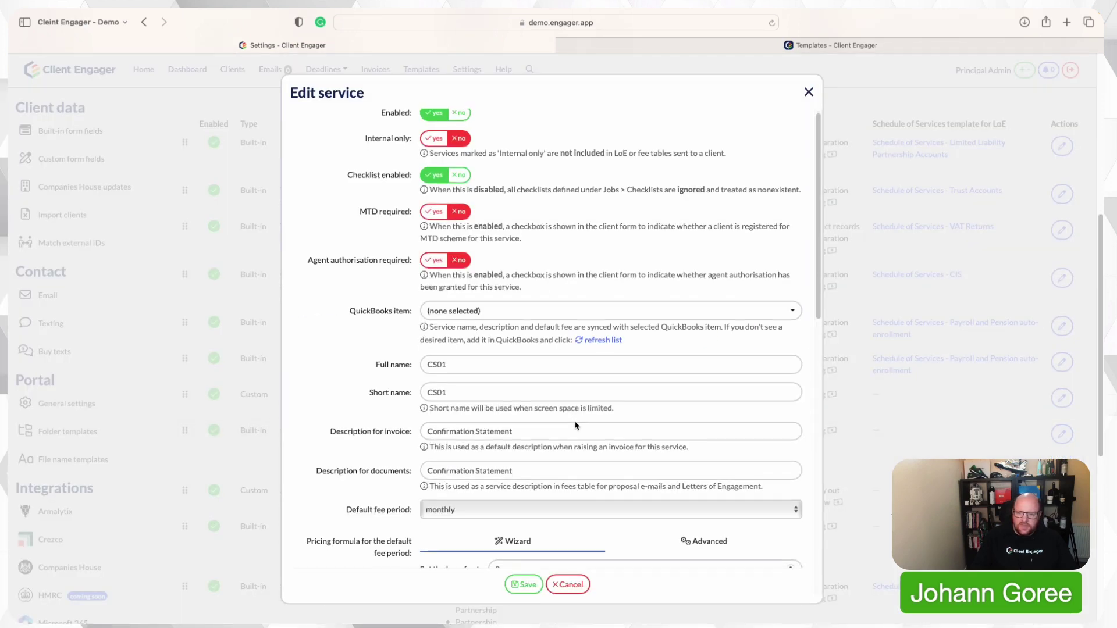
pyautogui.scroll(-5, 580, 425)
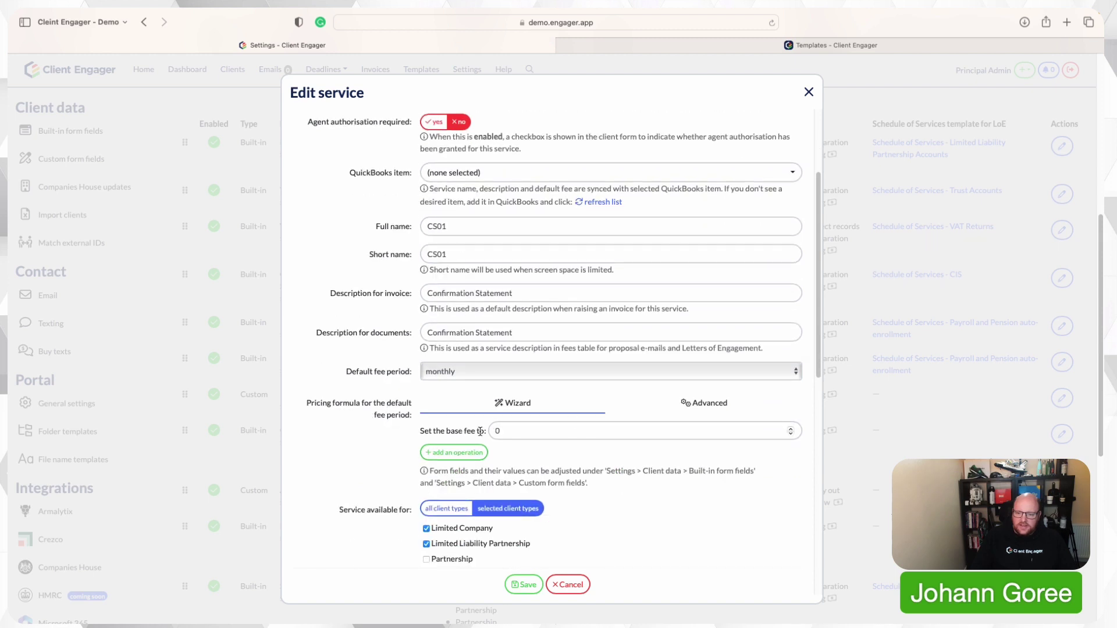
pyautogui.click(512, 431)
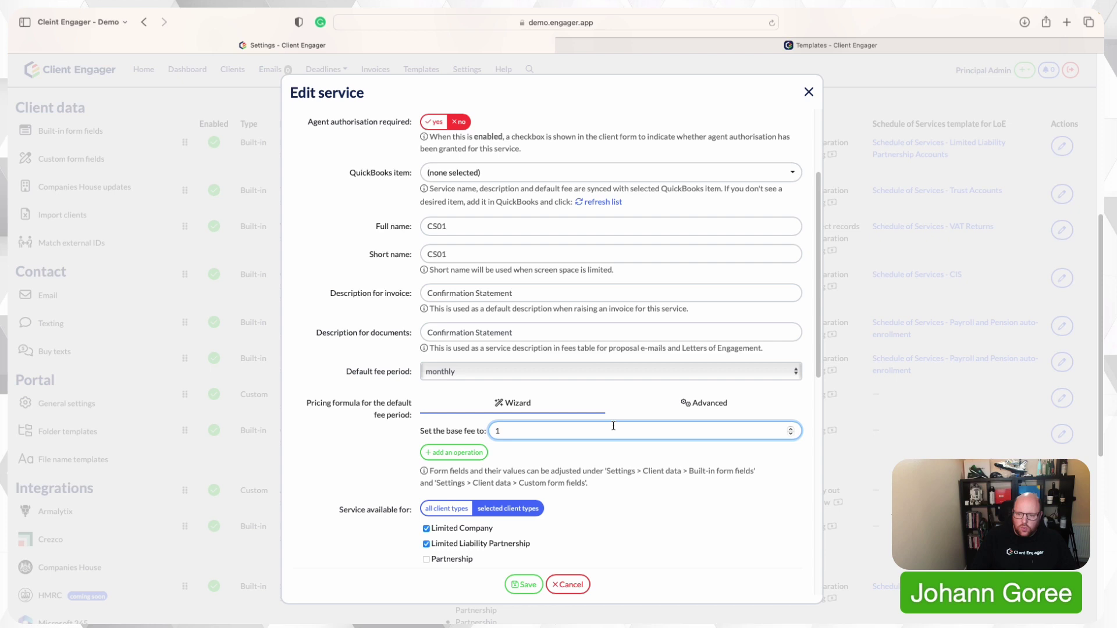
pyautogui.scroll(-2, 638, 460)
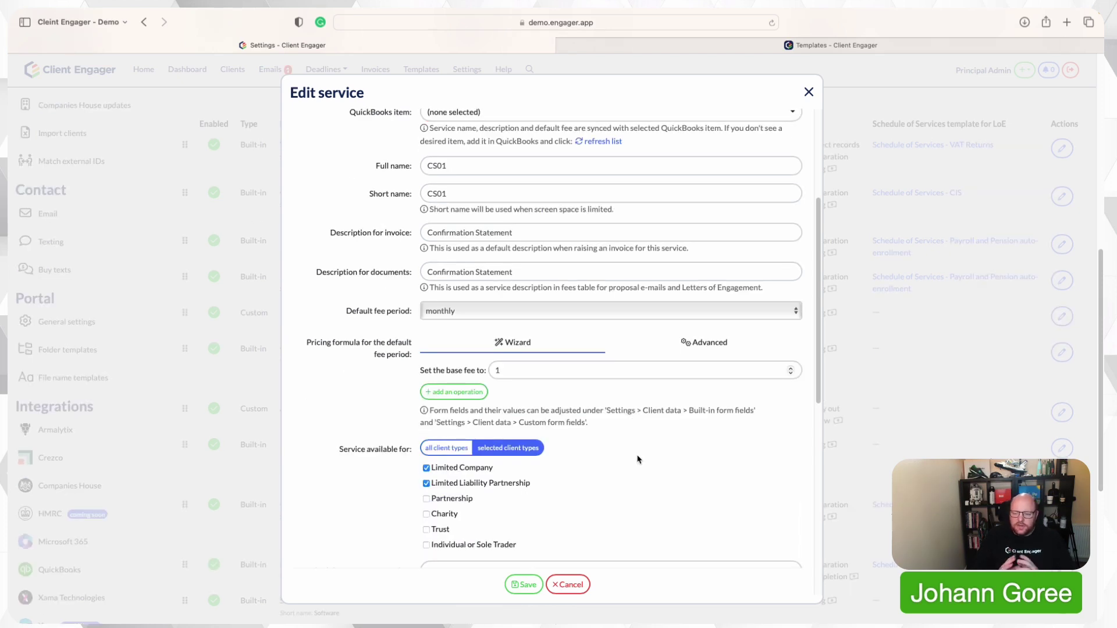
pyautogui.click(522, 583)
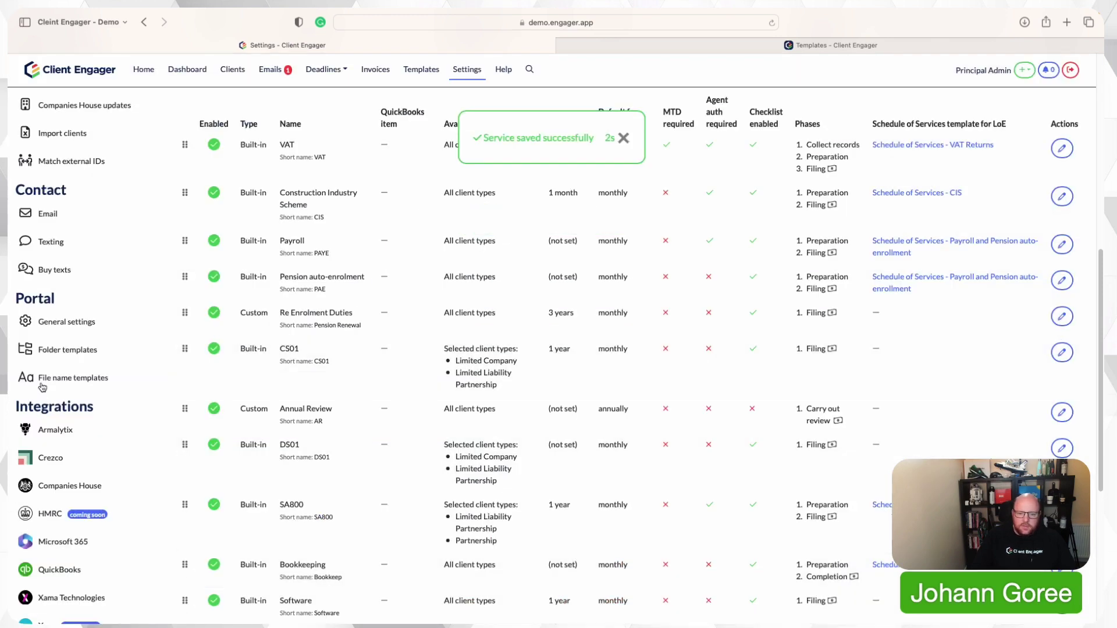
# In Custom form fields, add and save a new section headed 'Confirmation Statment'.
pyautogui.scroll(-3, 62, 485)
pyautogui.scroll(5, 63, 485)
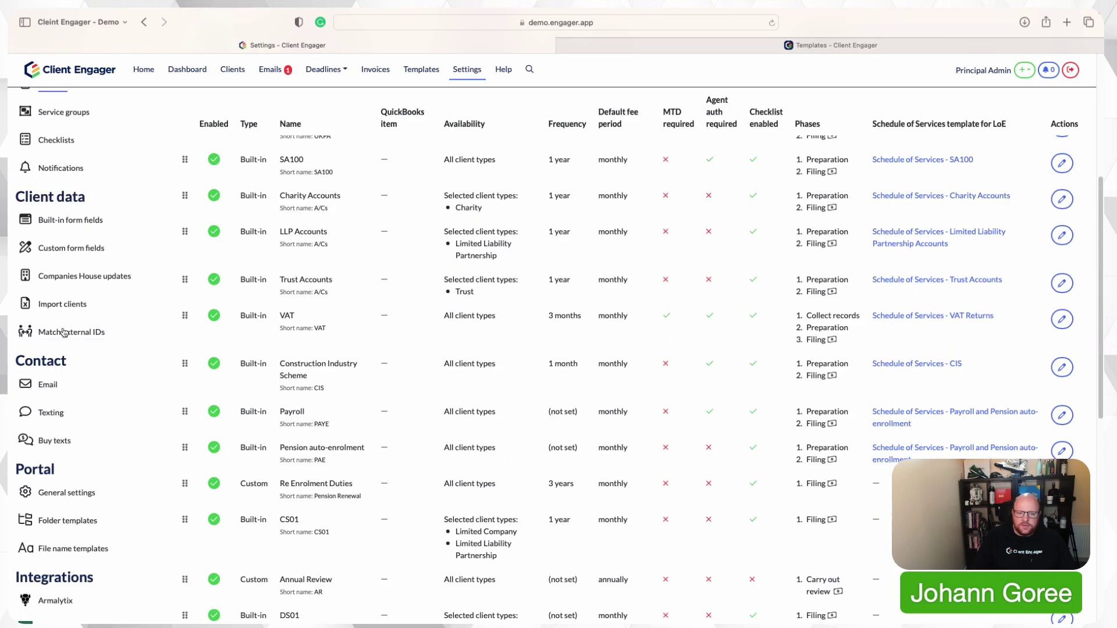
pyautogui.click(69, 250)
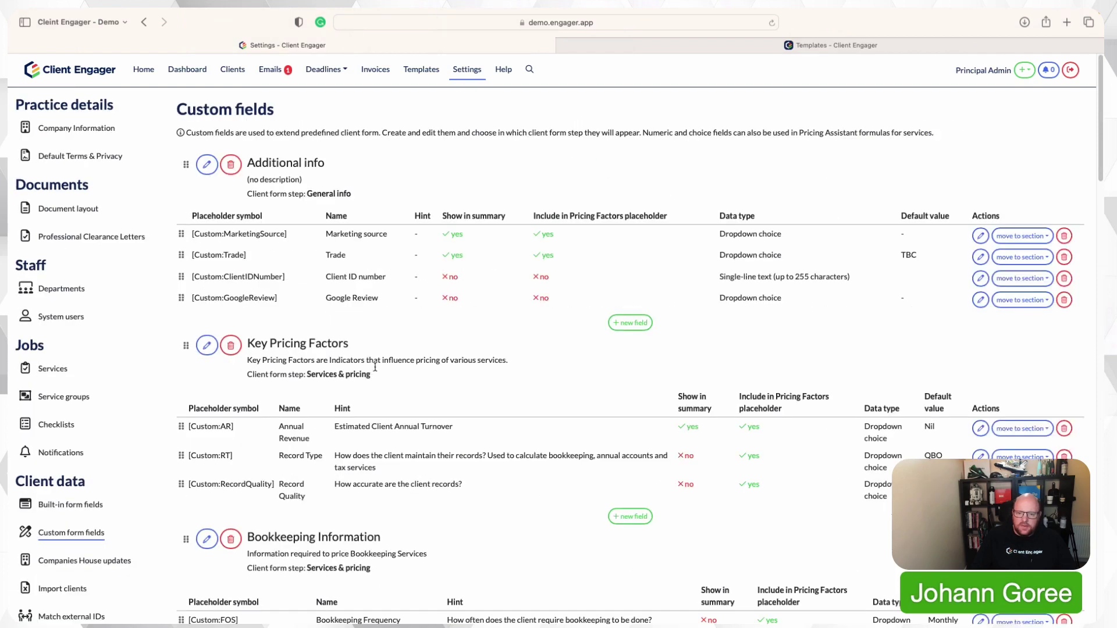
pyautogui.scroll(-6, 353, 412)
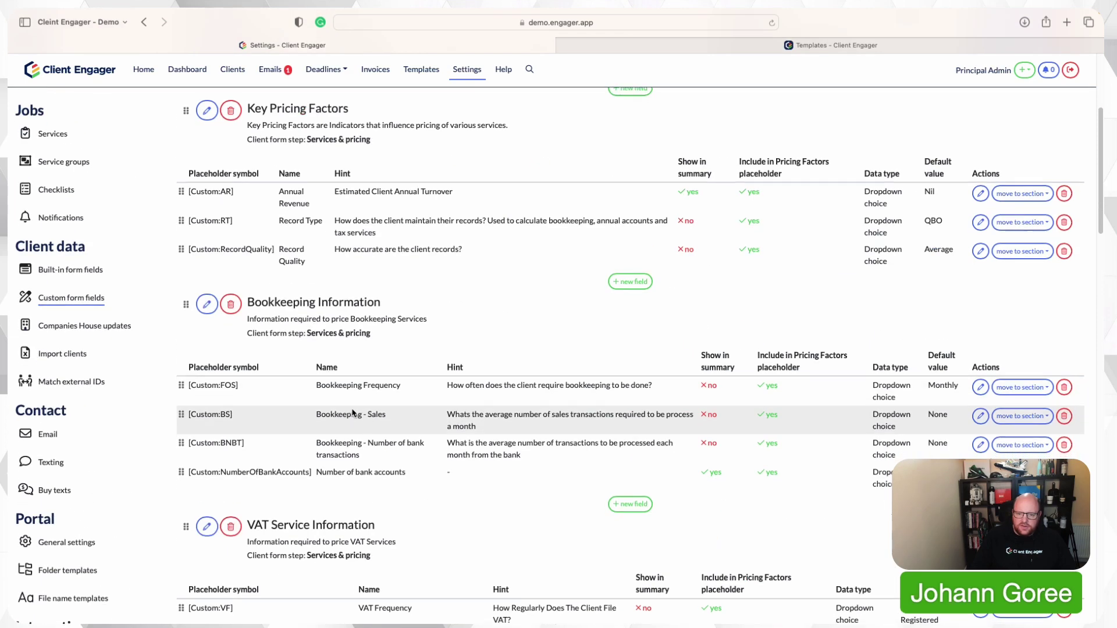
pyautogui.scroll(-9, 353, 412)
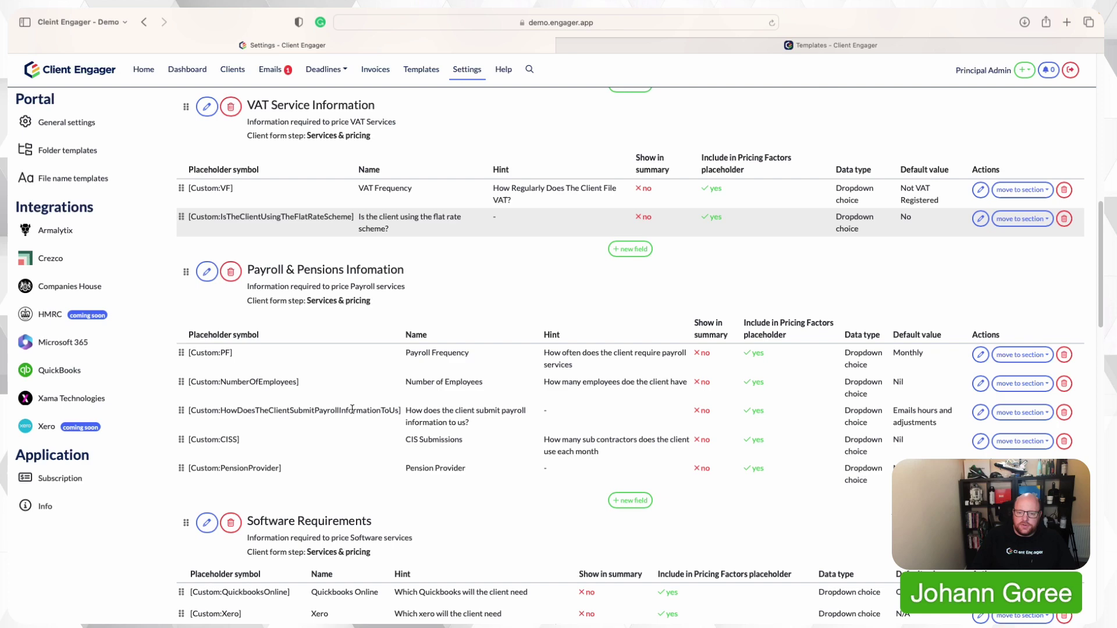
pyautogui.scroll(-15, 352, 409)
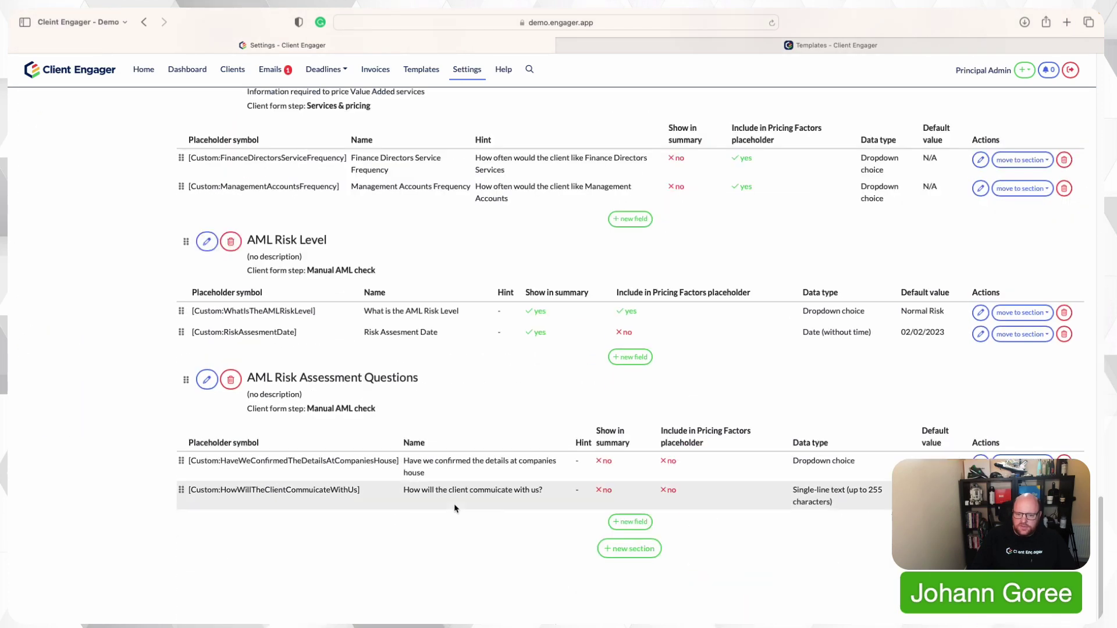
pyautogui.click(613, 552)
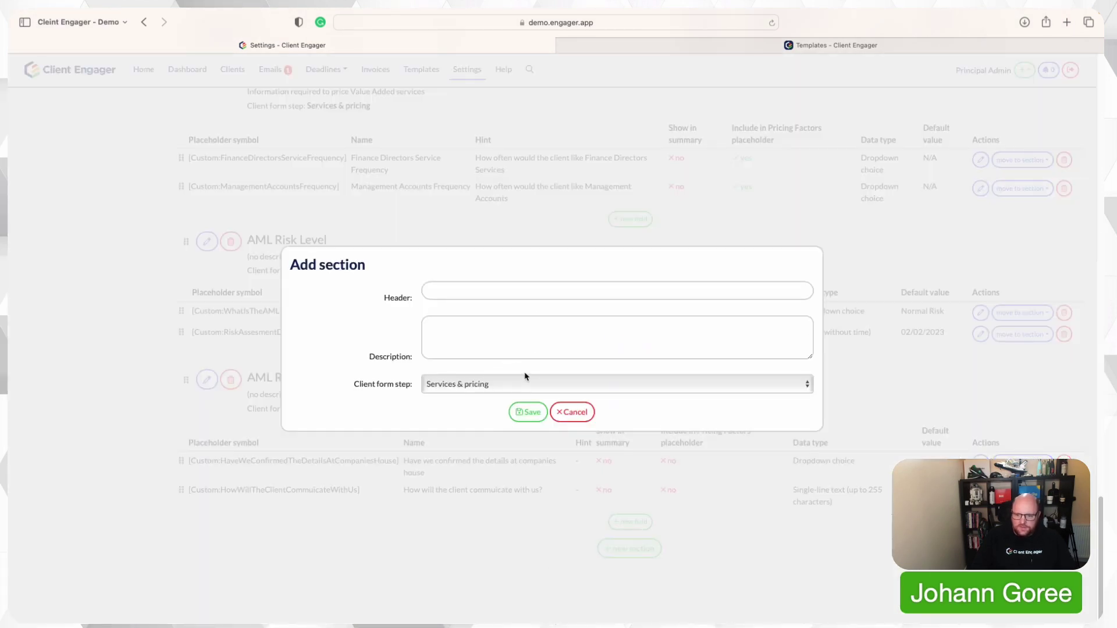
pyautogui.write('Confirmation Statment')
pyautogui.click(529, 412)
pyautogui.scroll(-3, 505, 440)
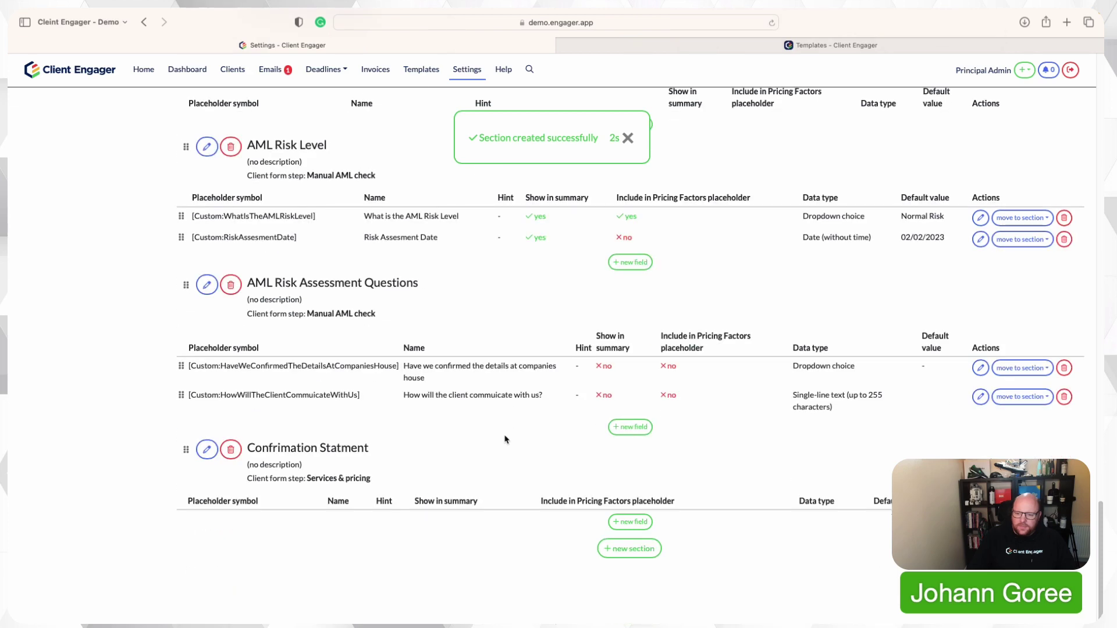
# Add a field named 'Do you require a confriamtion Statment', fixing the capital T.
pyautogui.click(633, 525)
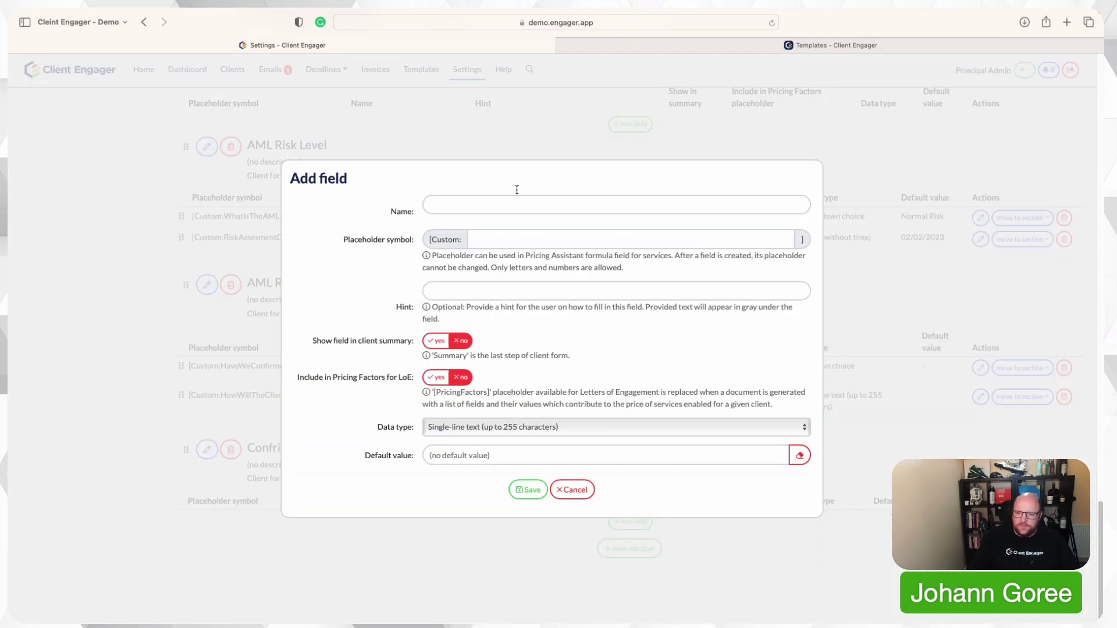
pyautogui.click(499, 200)
pyautogui.write('Do')
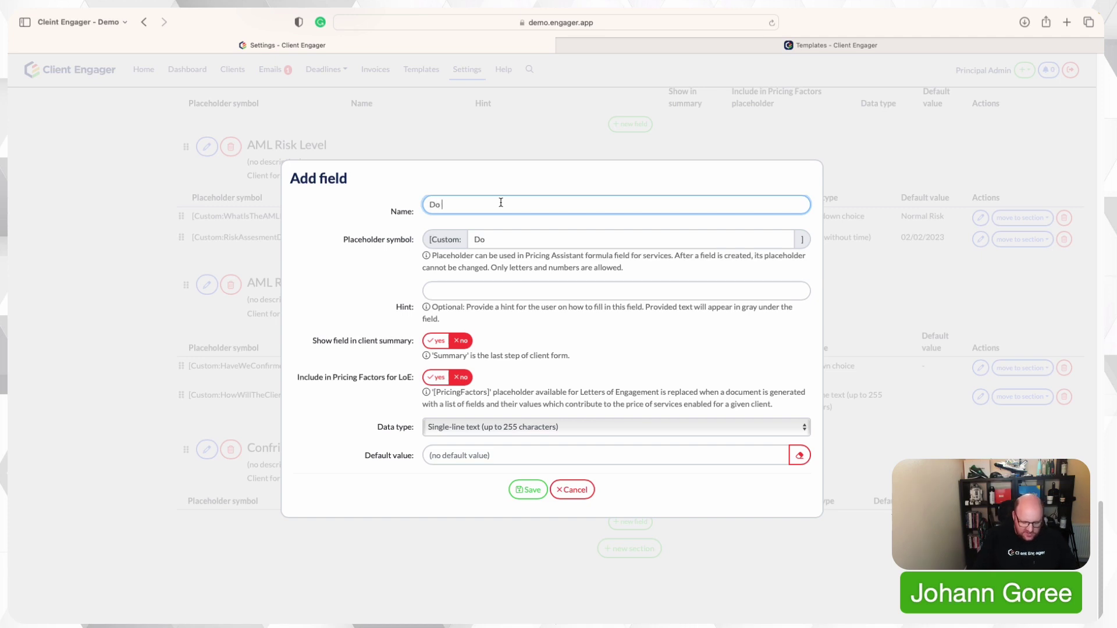
pyautogui.write(' you require')
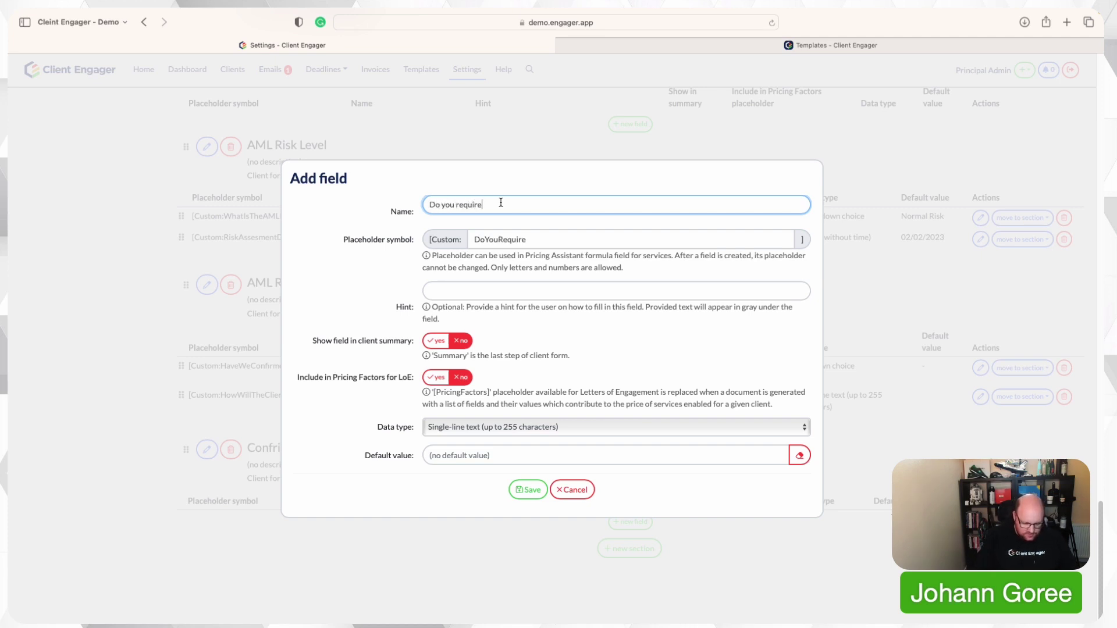
pyautogui.write(' a confriamtion STatment')
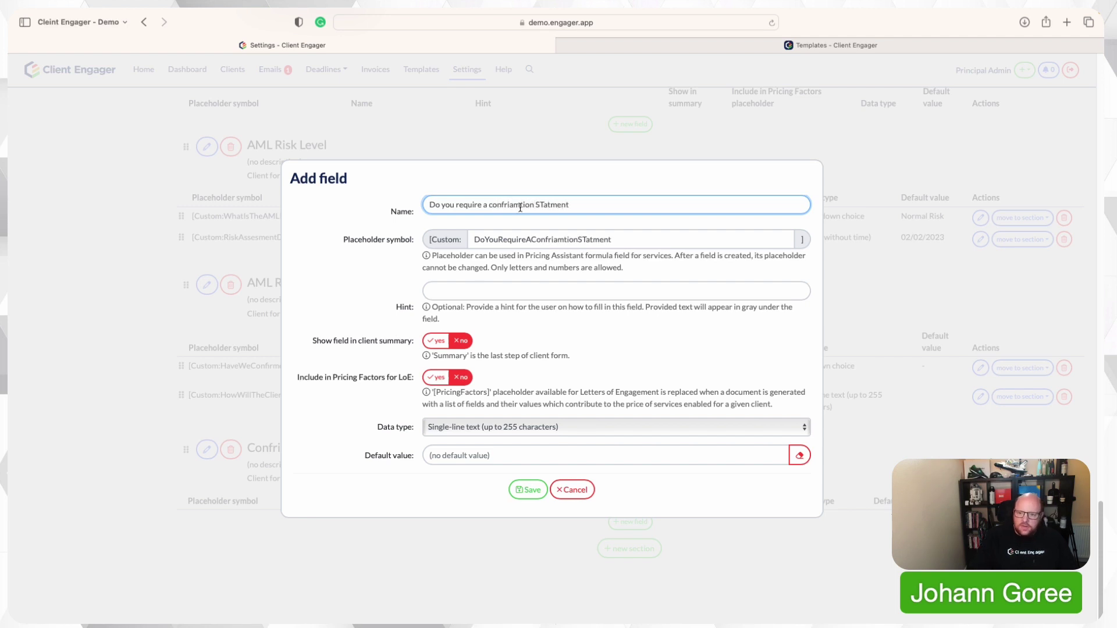
pyautogui.click(542, 205)
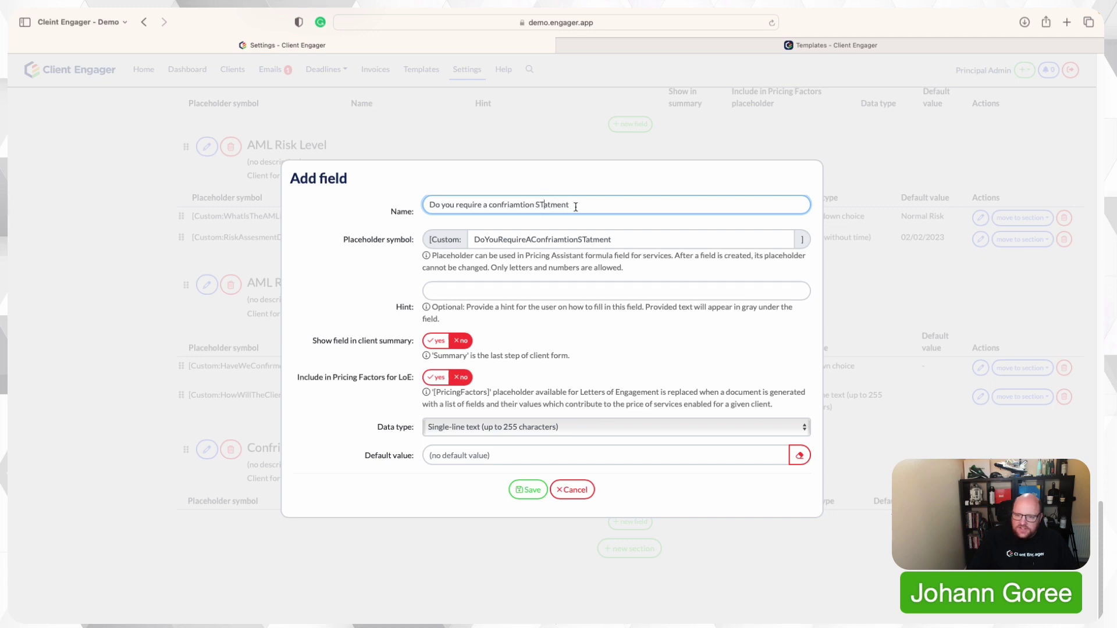
pyautogui.press('BackSpace')
pyautogui.write('t')
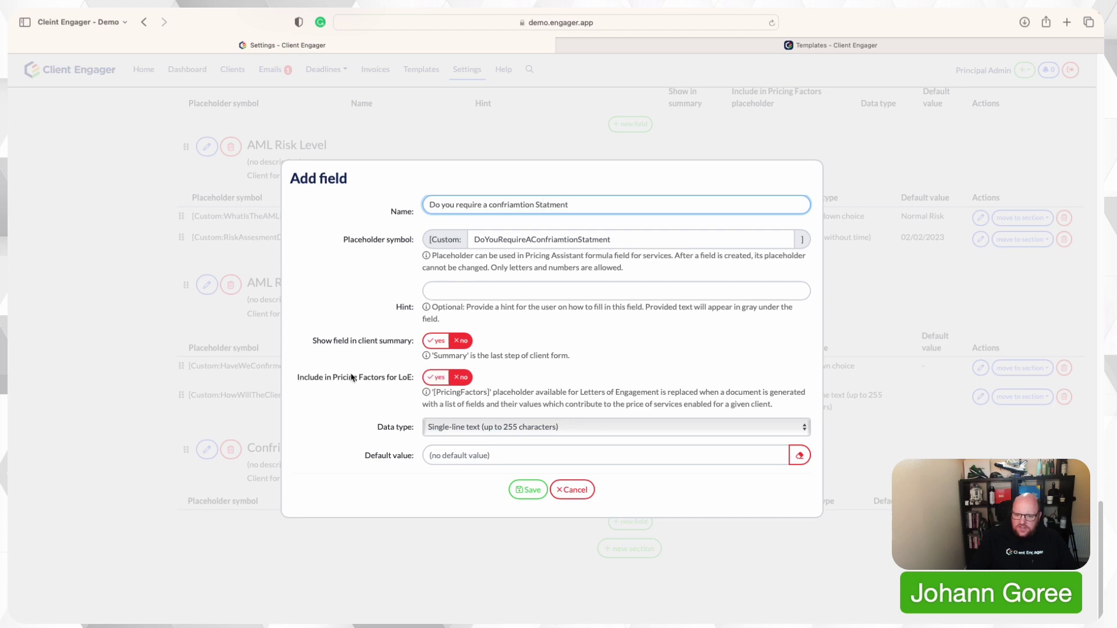
# Include the new field in Pricing Factors.
pyautogui.click(432, 380)
pyautogui.click(433, 382)
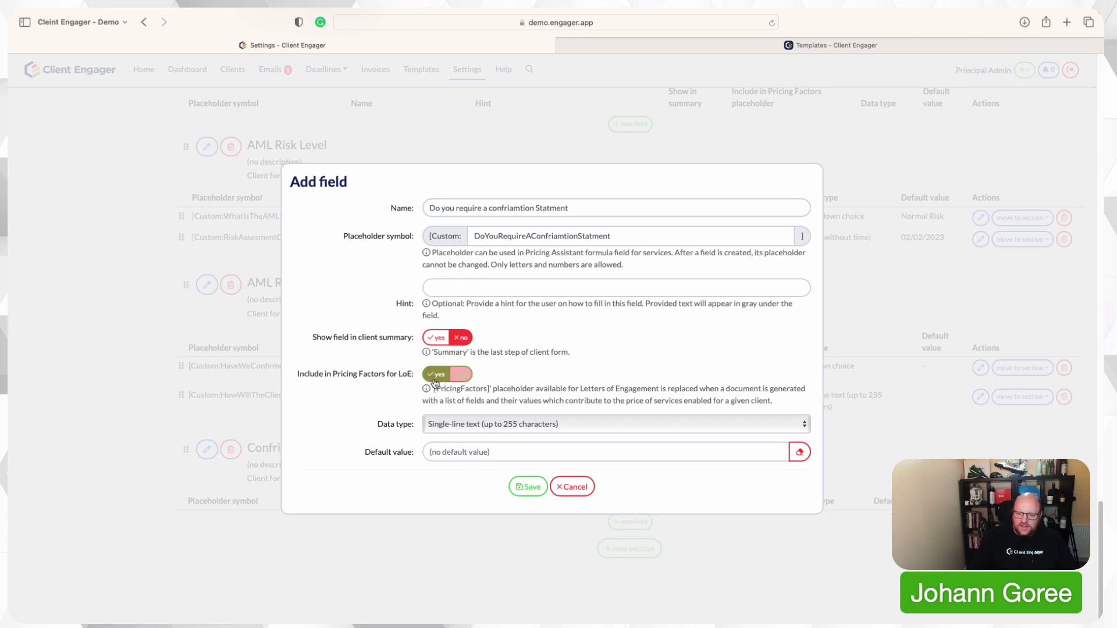
pyautogui.click(542, 426)
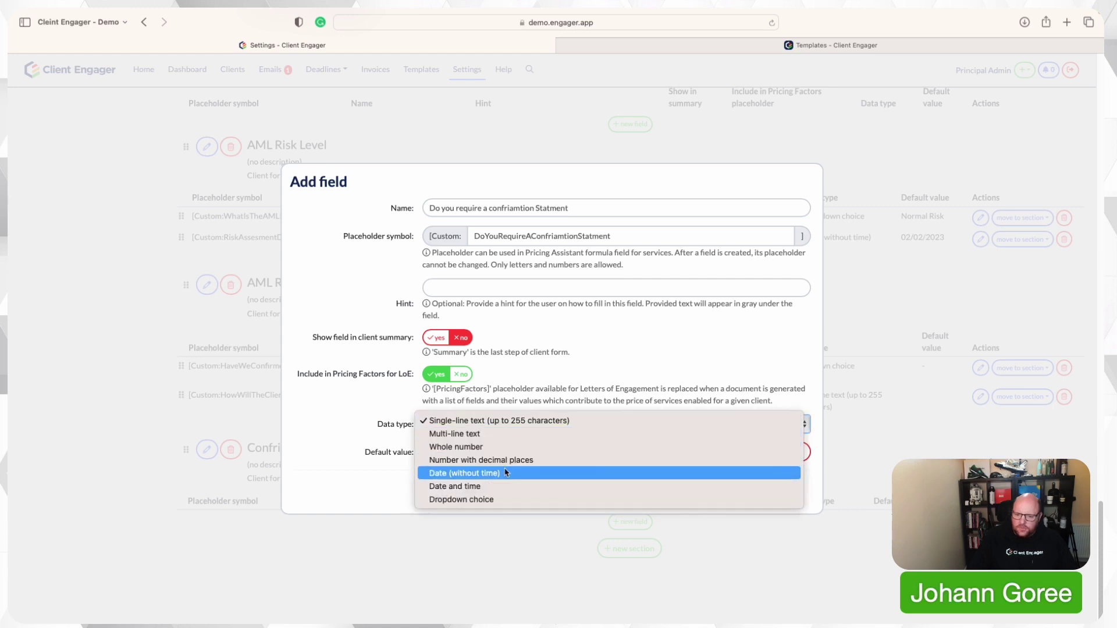
# Make the field a dropdown choice with options Yes (value 6) and No (value 0).
pyautogui.click(492, 499)
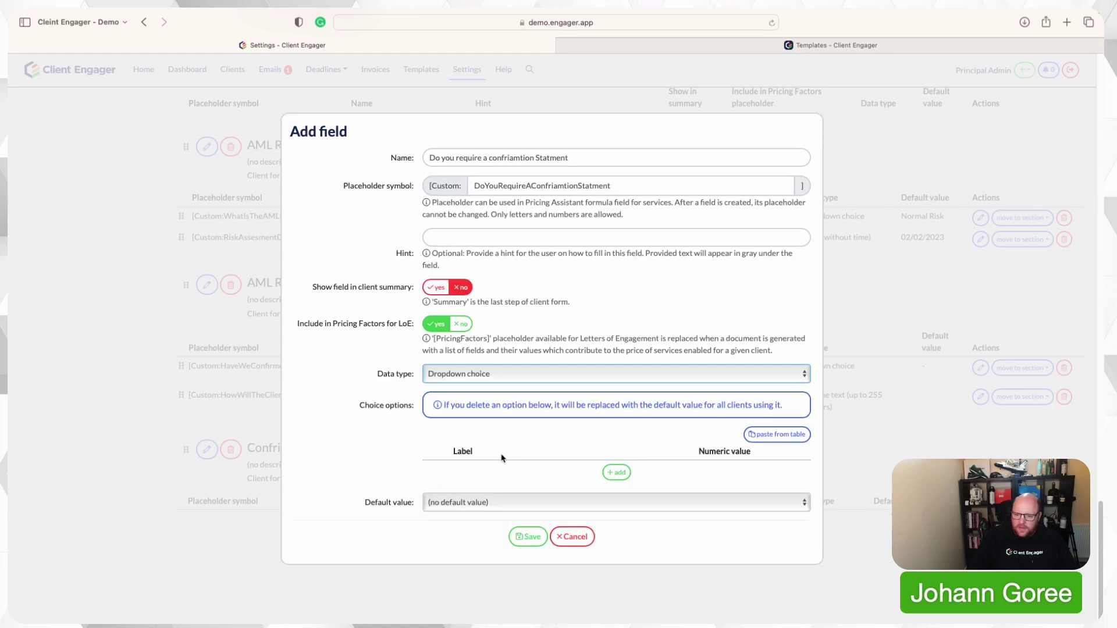
pyautogui.click(615, 472)
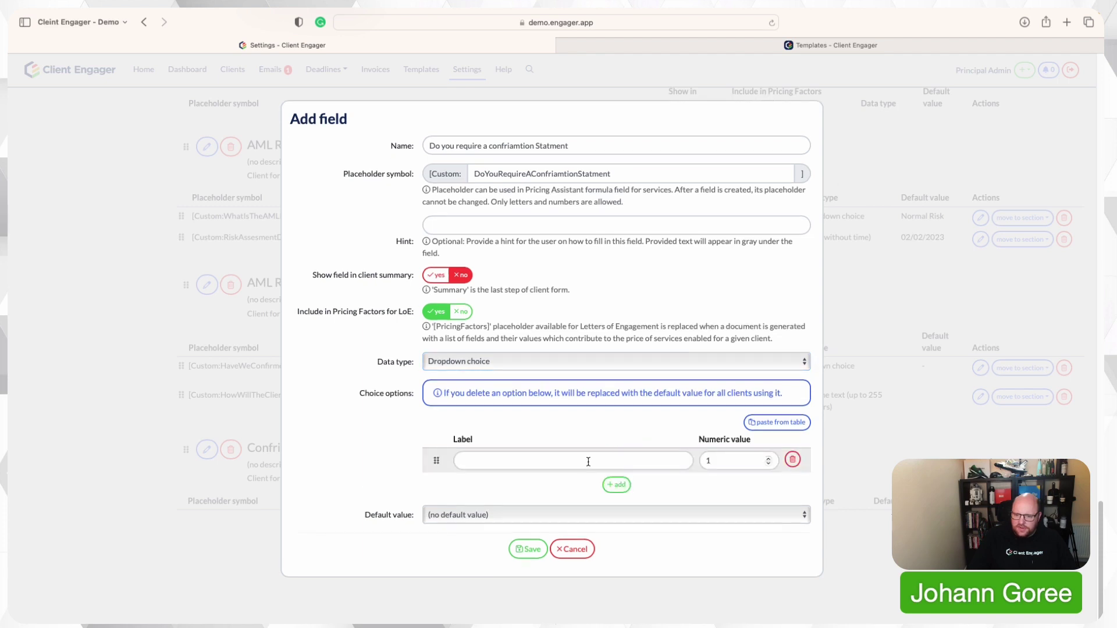
pyautogui.write('Yes')
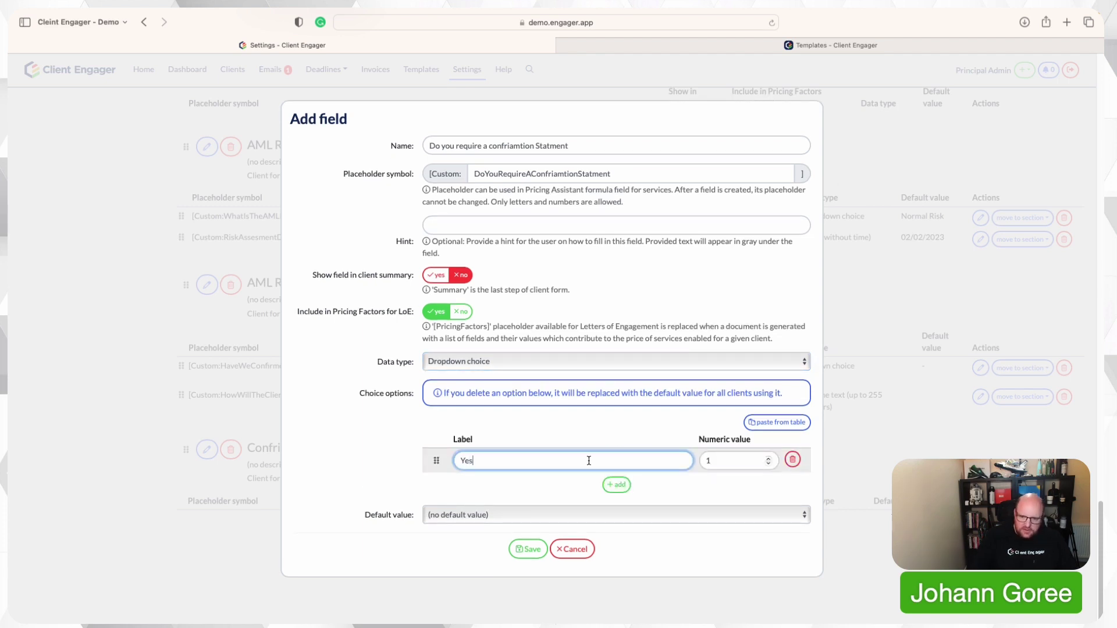
pyautogui.click(616, 485)
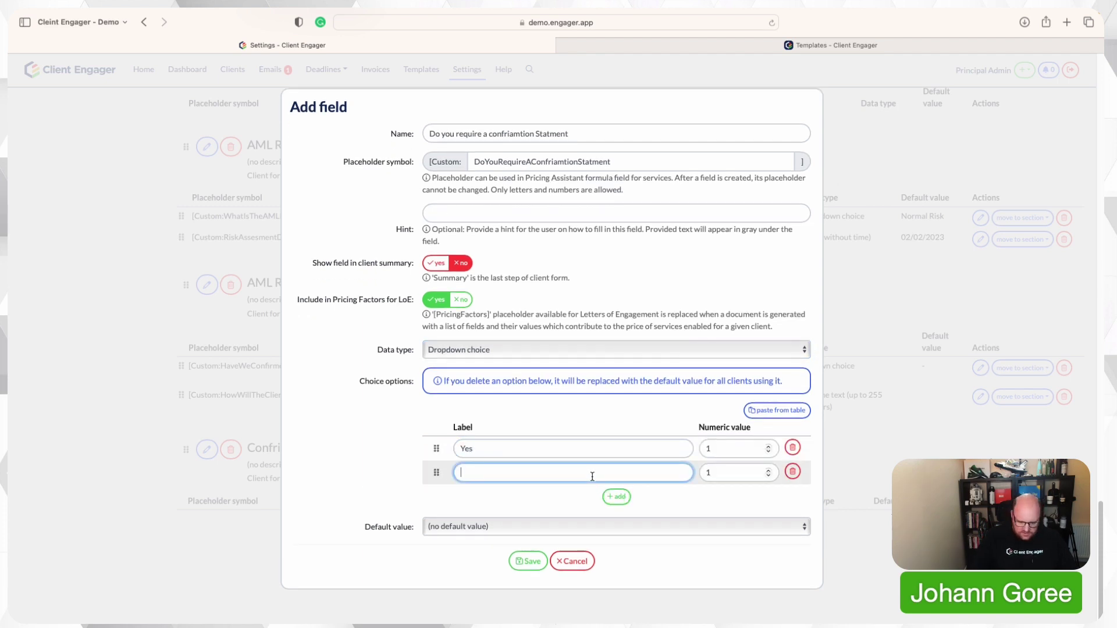
pyautogui.write('No')
pyautogui.press('Tab')
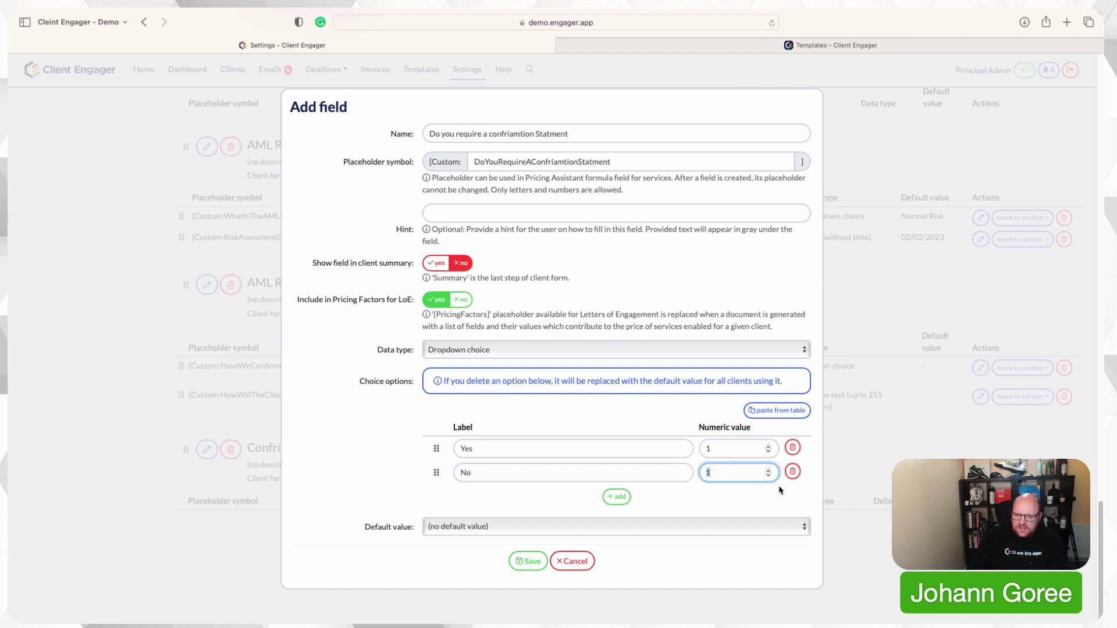
pyautogui.write('0')
pyautogui.click(737, 452)
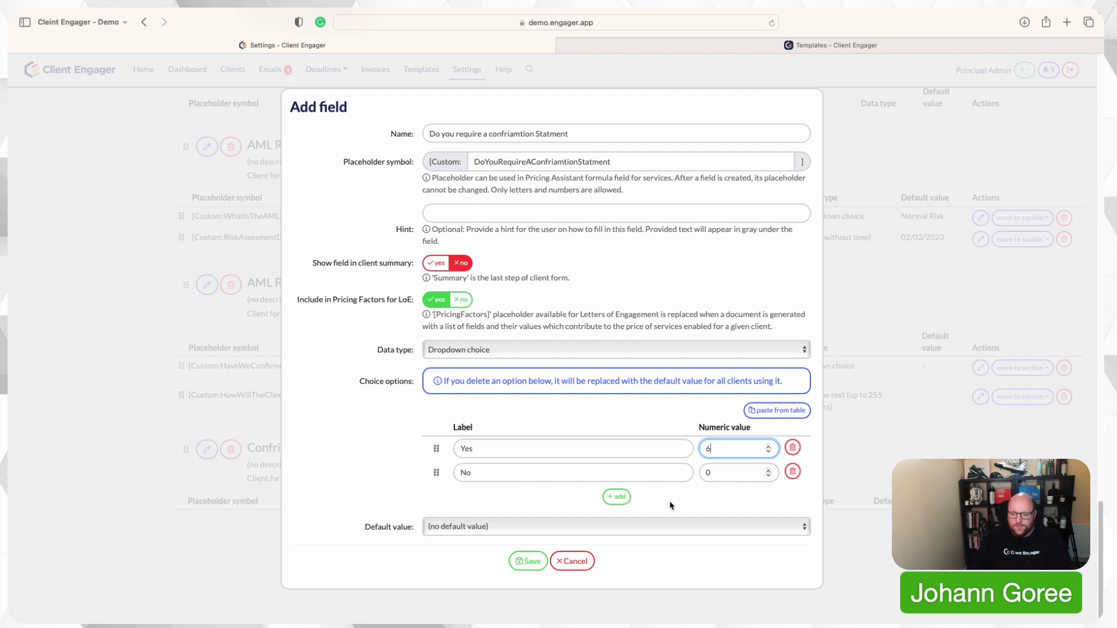
# Save the Confirmation Statment field and check Client Engager Online Limited's Services & pricing step.
pyautogui.click(528, 561)
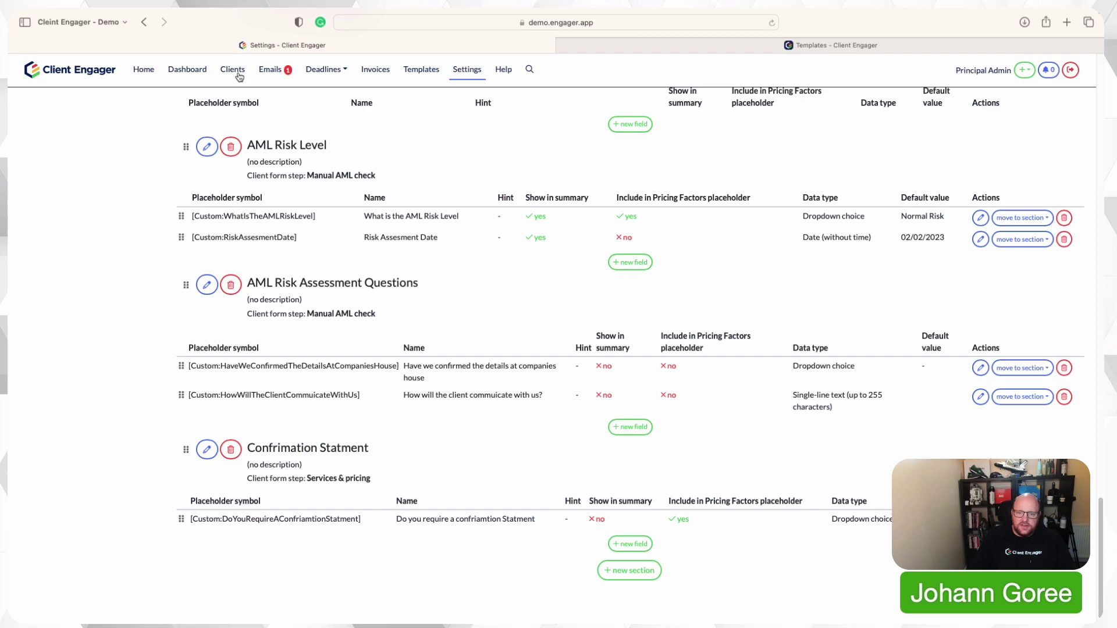
pyautogui.click(234, 71)
pyautogui.click(262, 282)
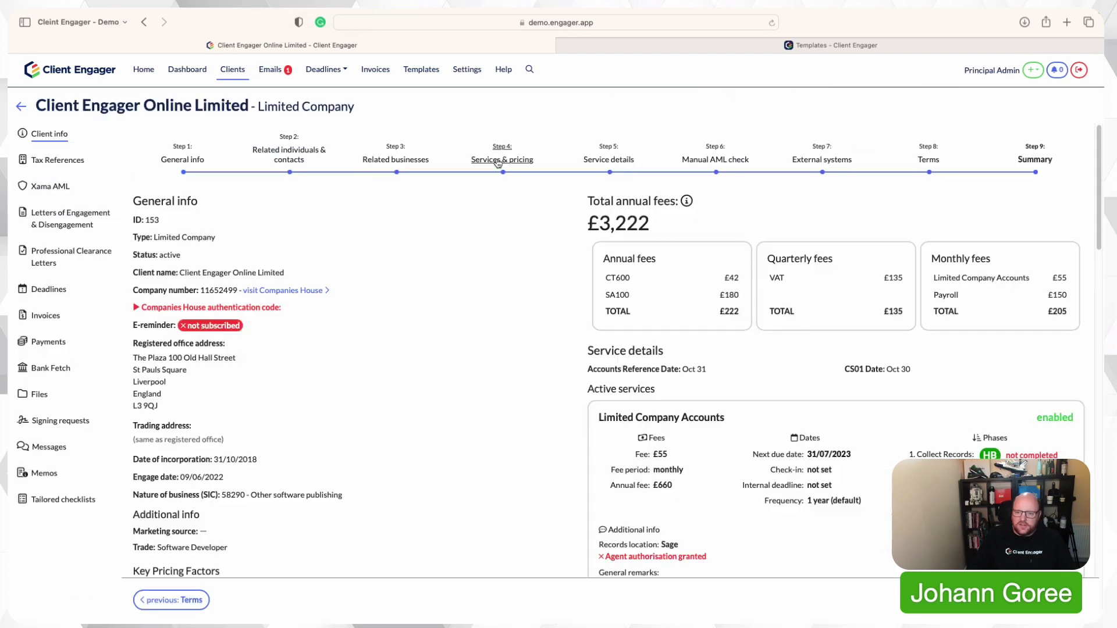
pyautogui.click(498, 160)
pyautogui.scroll(-10, 437, 458)
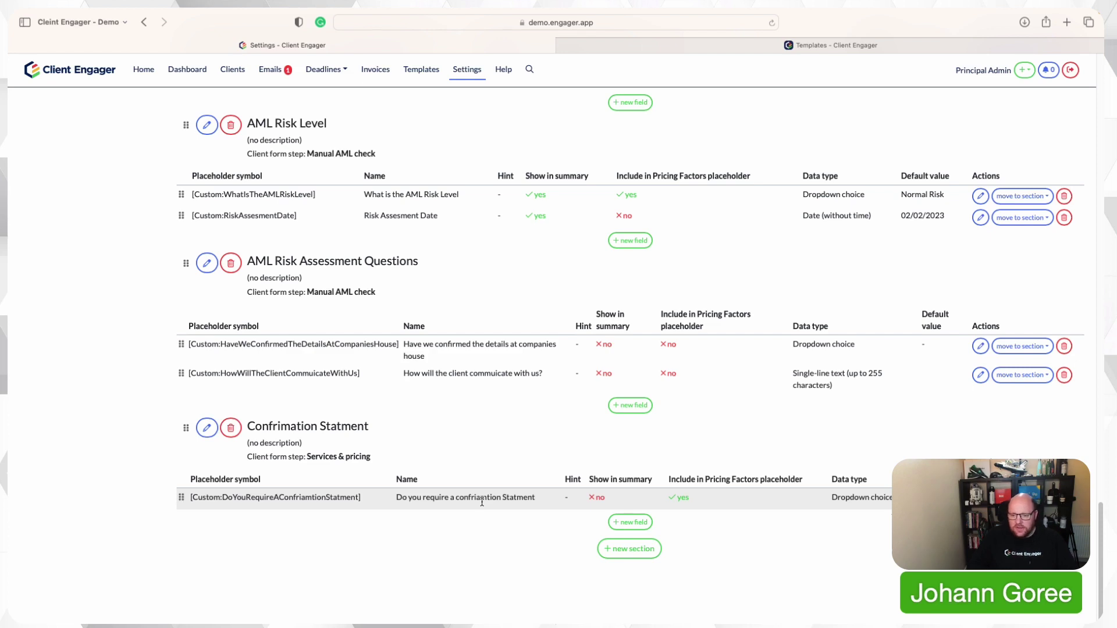
pyautogui.scroll(20, 495, 370)
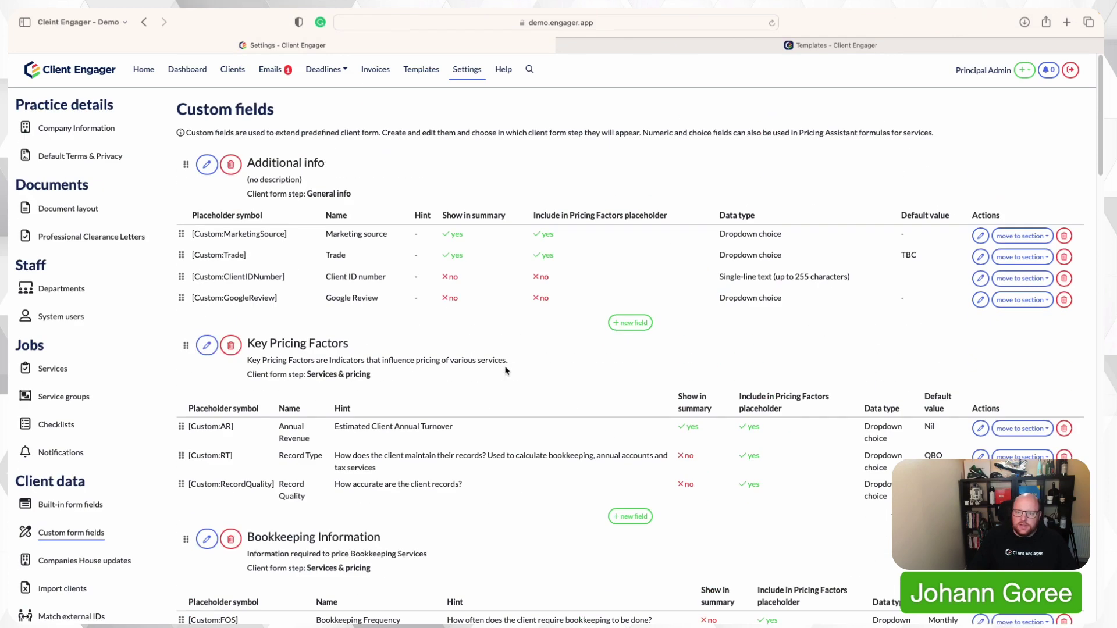
# Add an operation to CS01's formula multiplying base fee 1 by 'Do you require a confriamtion Statment'.
pyautogui.click(51, 369)
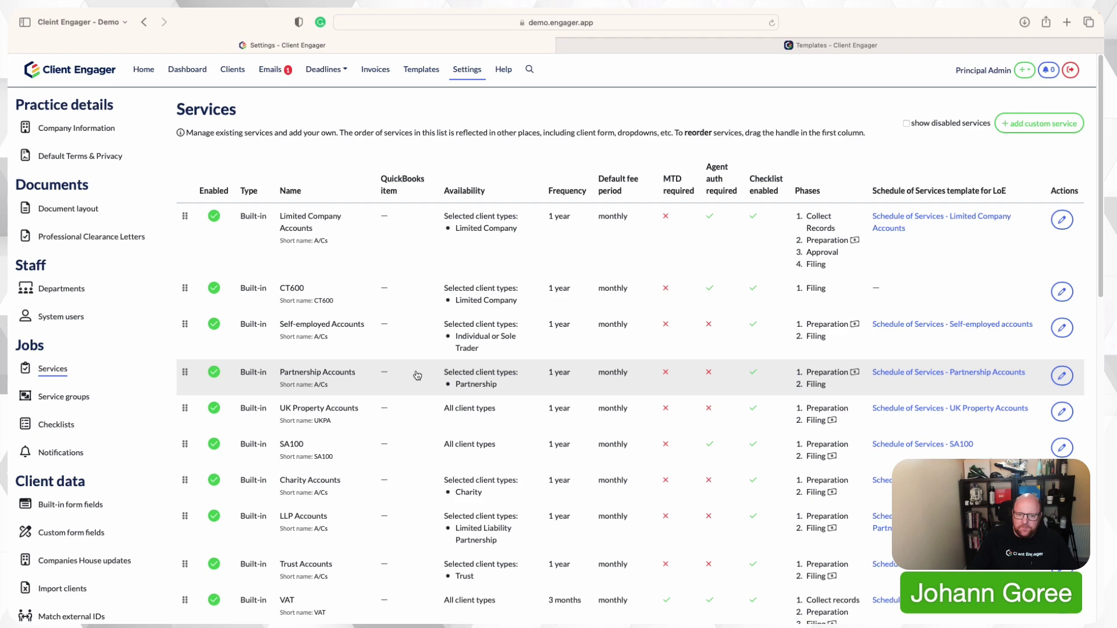
pyautogui.scroll(-8, 417, 375)
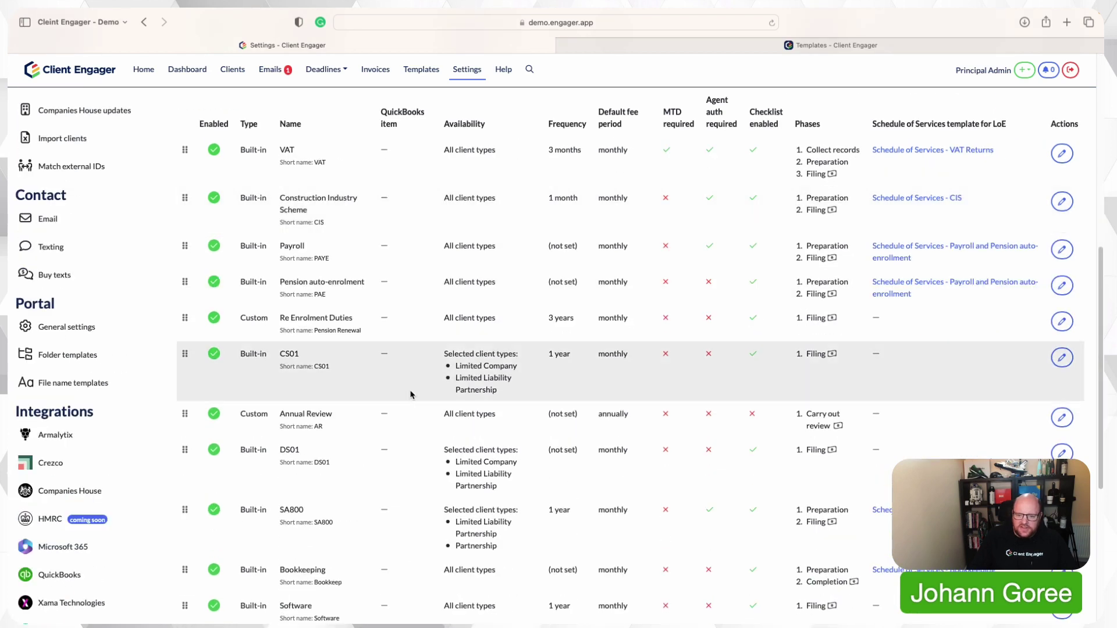
pyautogui.click(1062, 358)
pyautogui.scroll(-2, 562, 380)
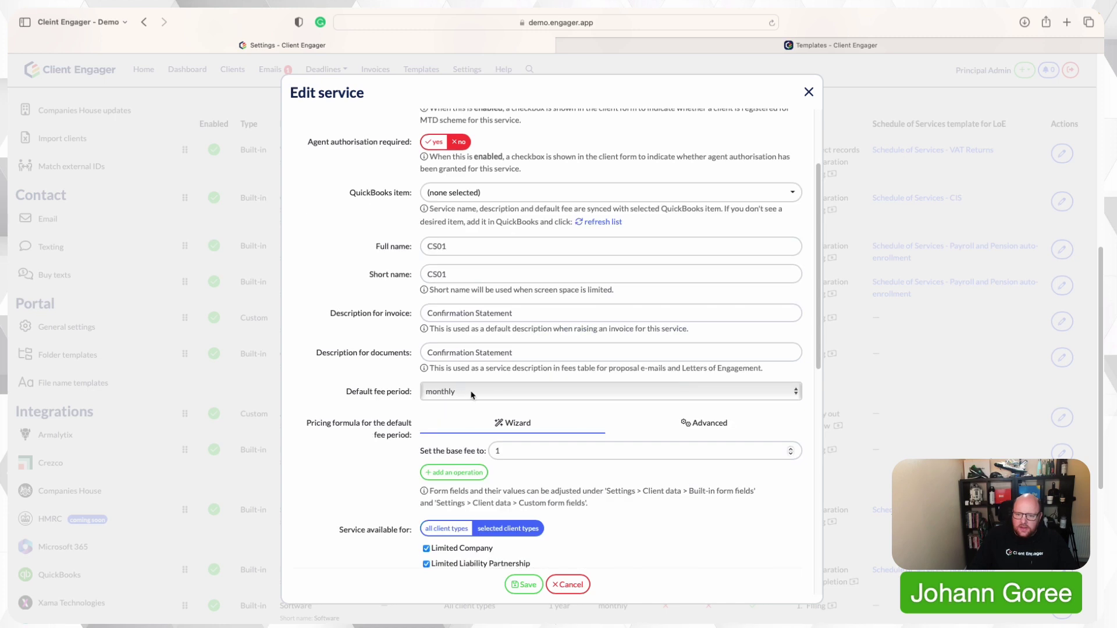
pyautogui.scroll(-1, 514, 449)
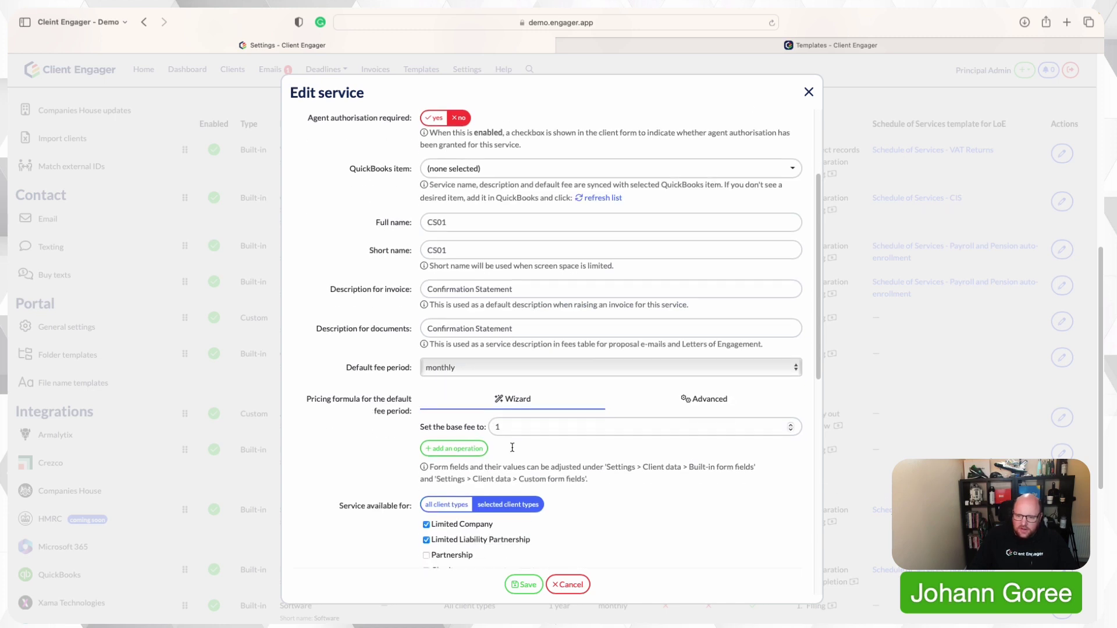
pyautogui.click(469, 449)
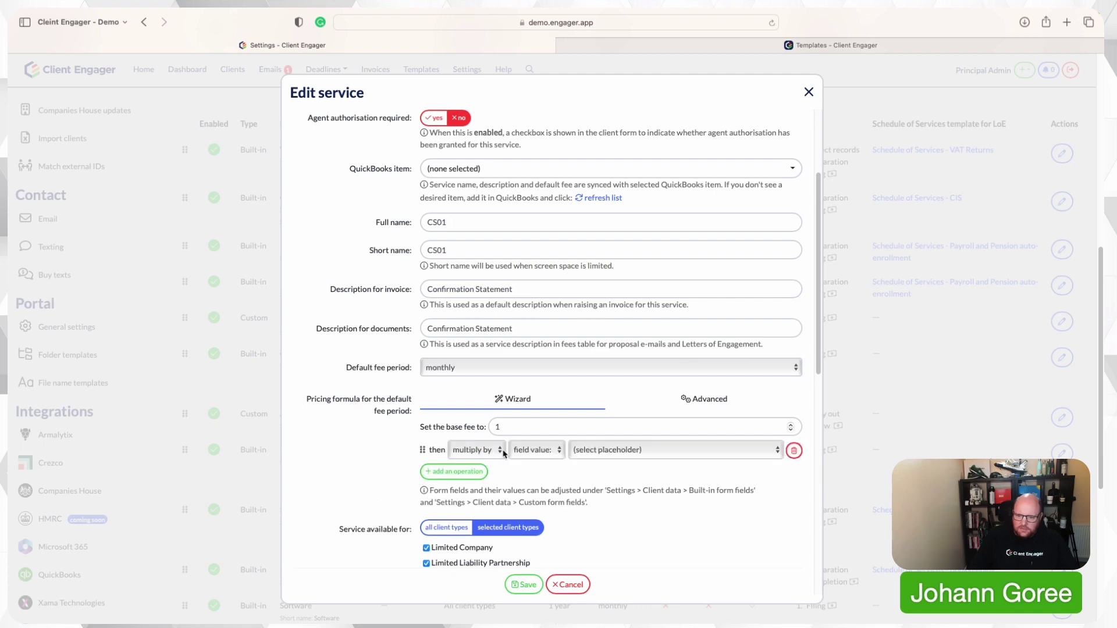
pyautogui.click(603, 458)
pyautogui.scroll(-10, 605, 509)
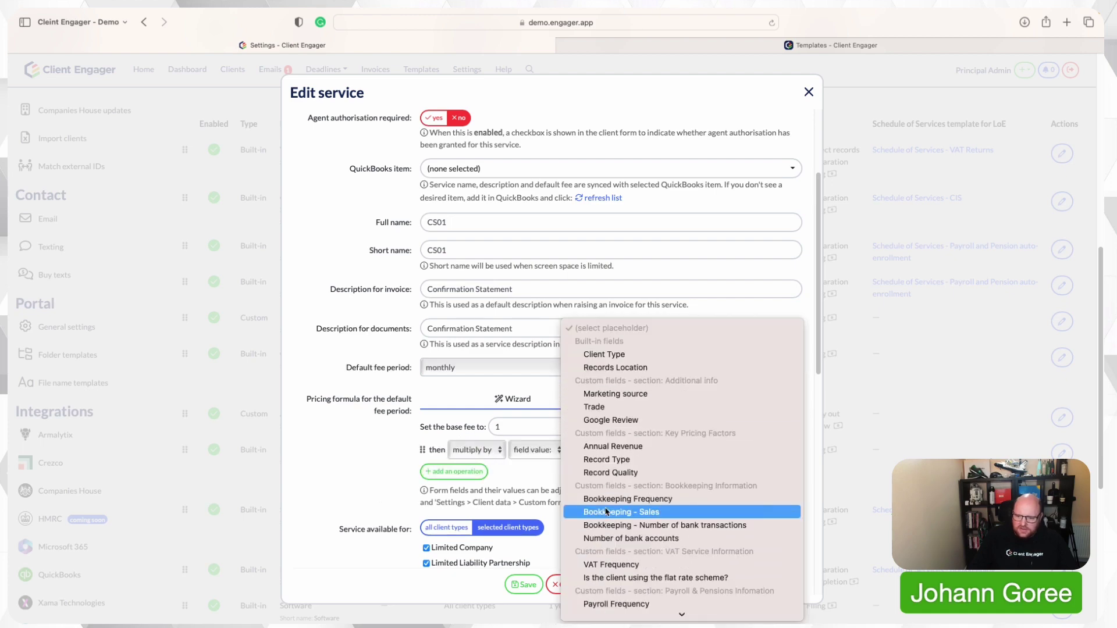
pyautogui.scroll(-10, 607, 512)
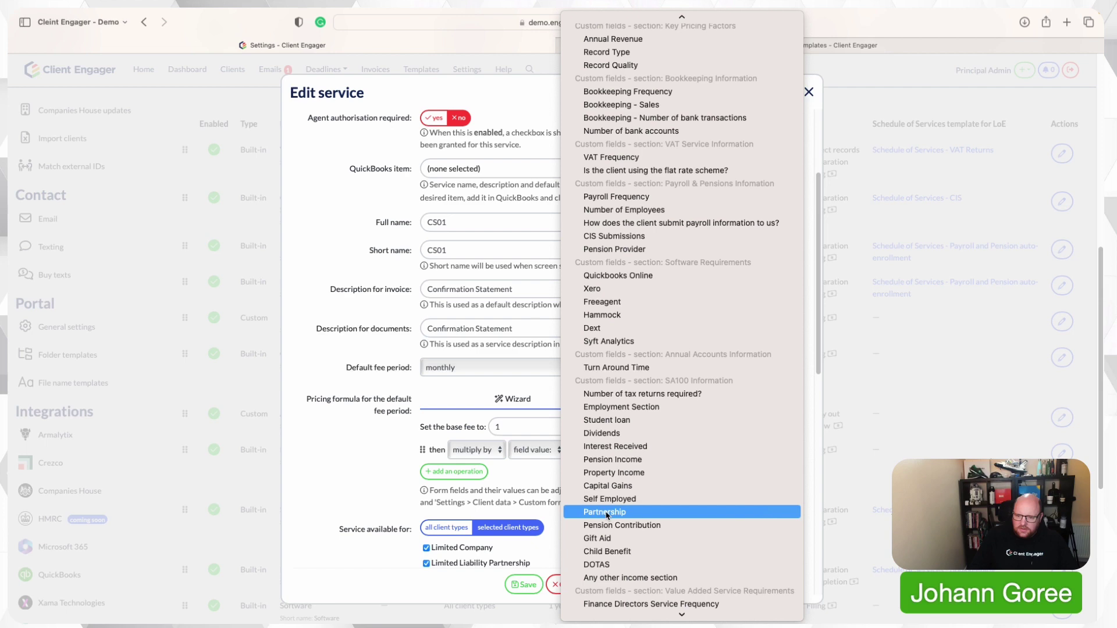
pyautogui.scroll(-2, 606, 515)
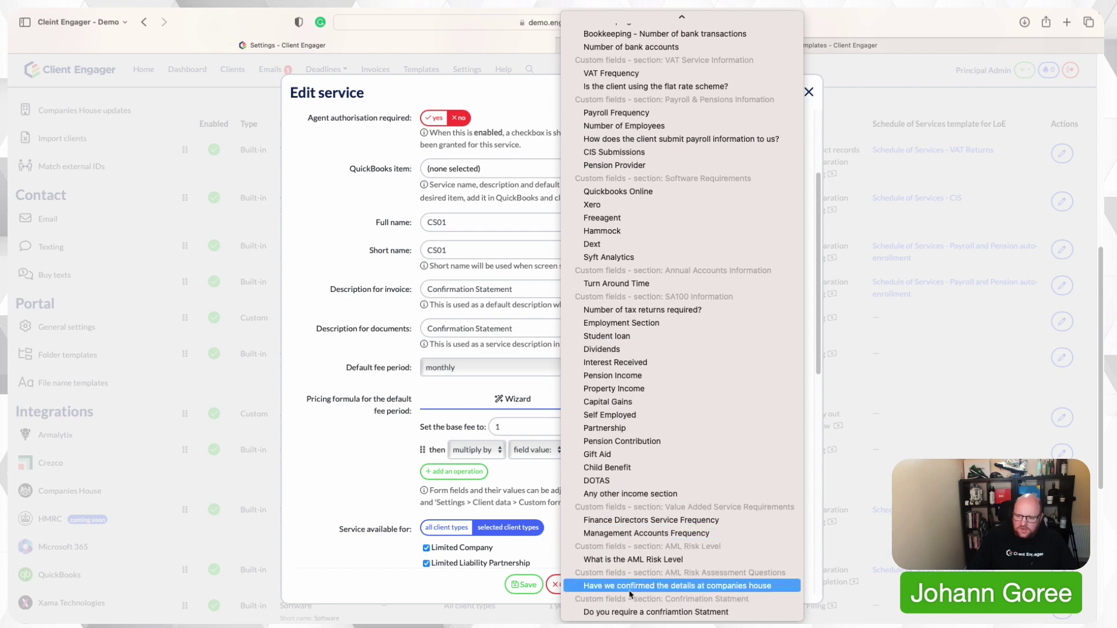
pyautogui.click(624, 612)
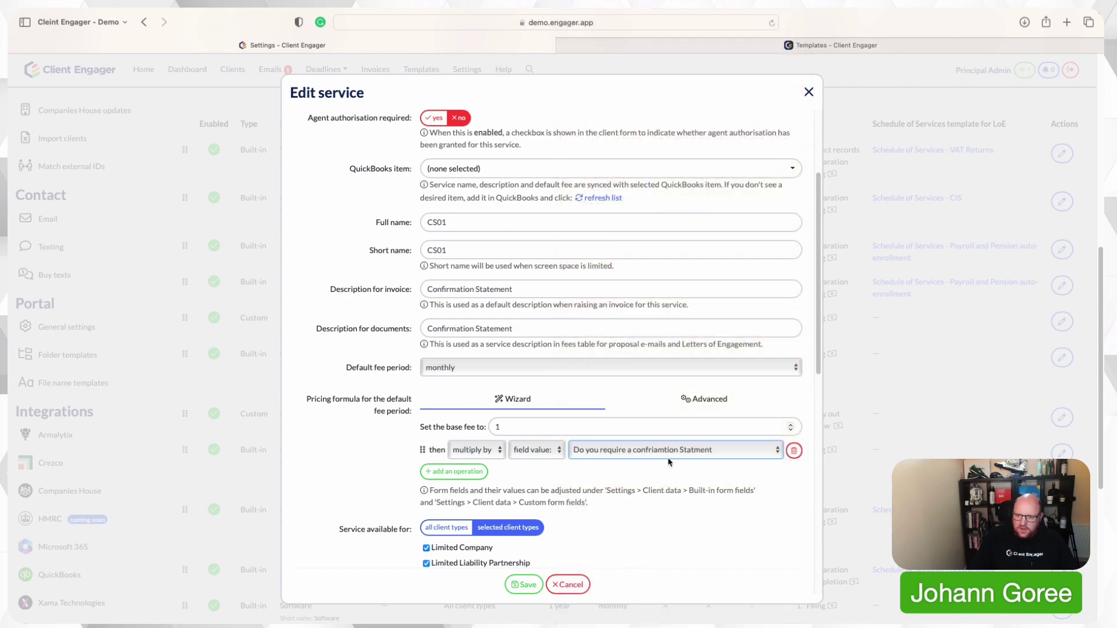
# Save the CS01 formula, then enable CS01 in Client Engager Online Limited's Services & pricing step.
pyautogui.click(524, 584)
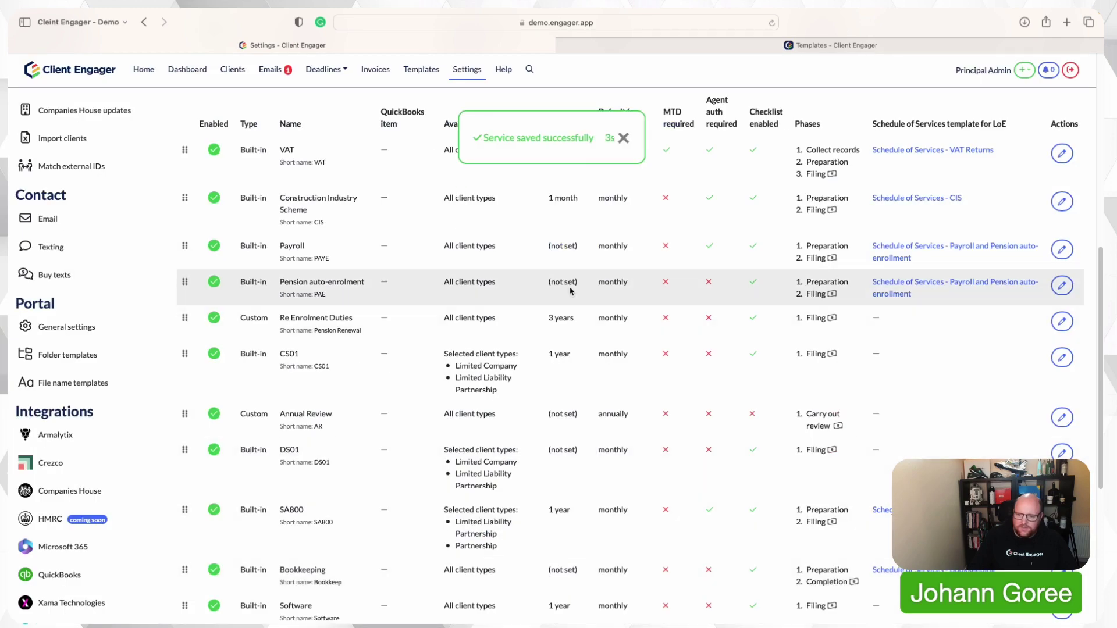
pyautogui.scroll(8, 496, 251)
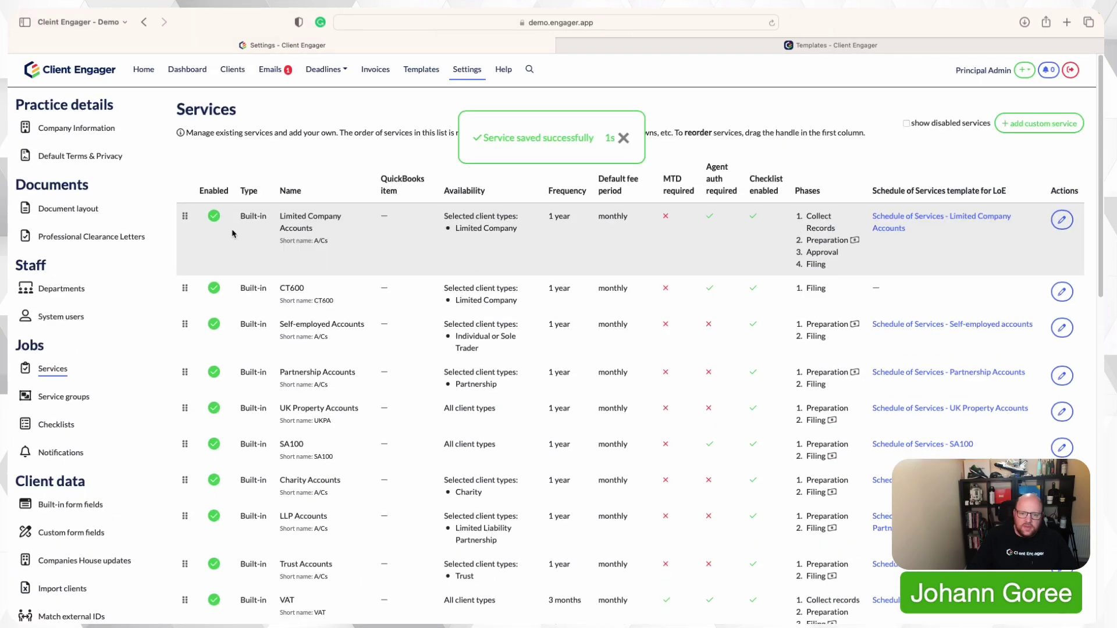
pyautogui.click(232, 78)
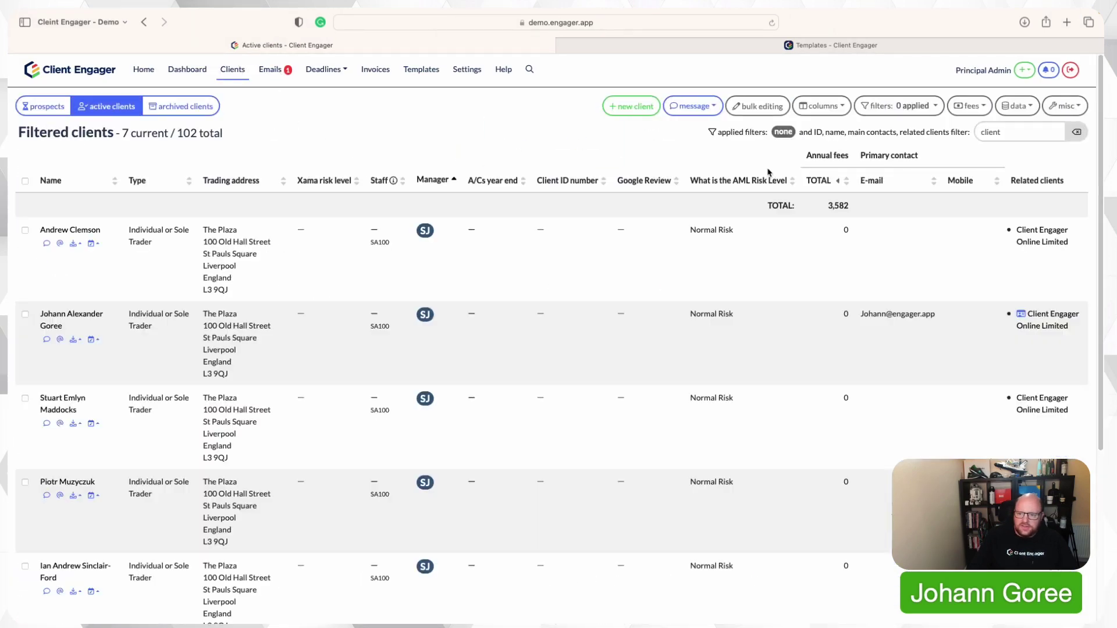
pyautogui.scroll(-4, 349, 412)
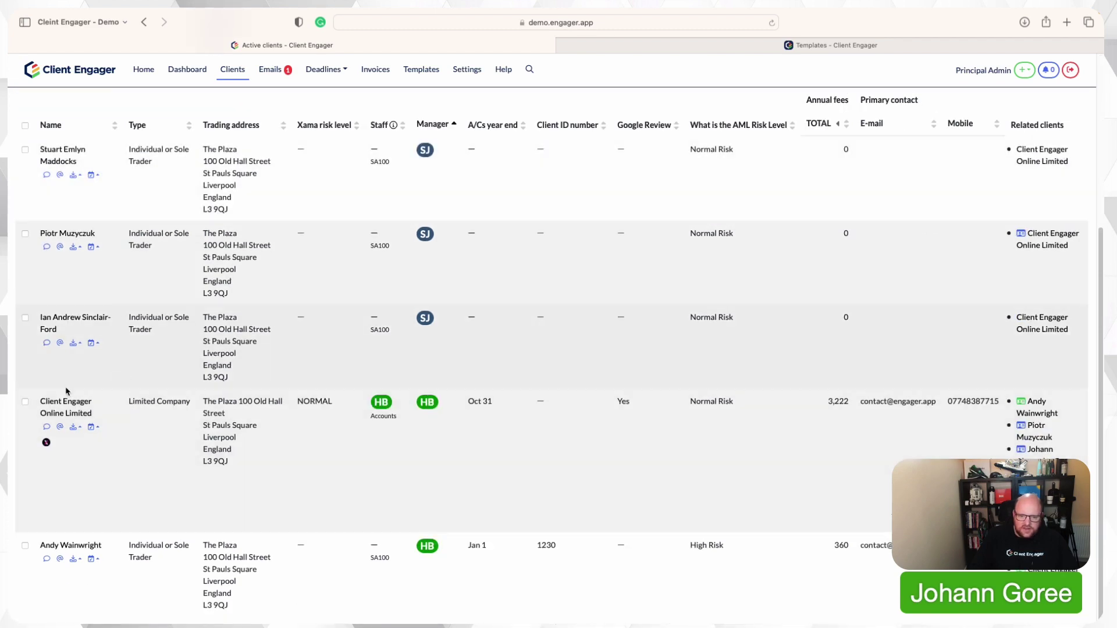
pyautogui.click(68, 405)
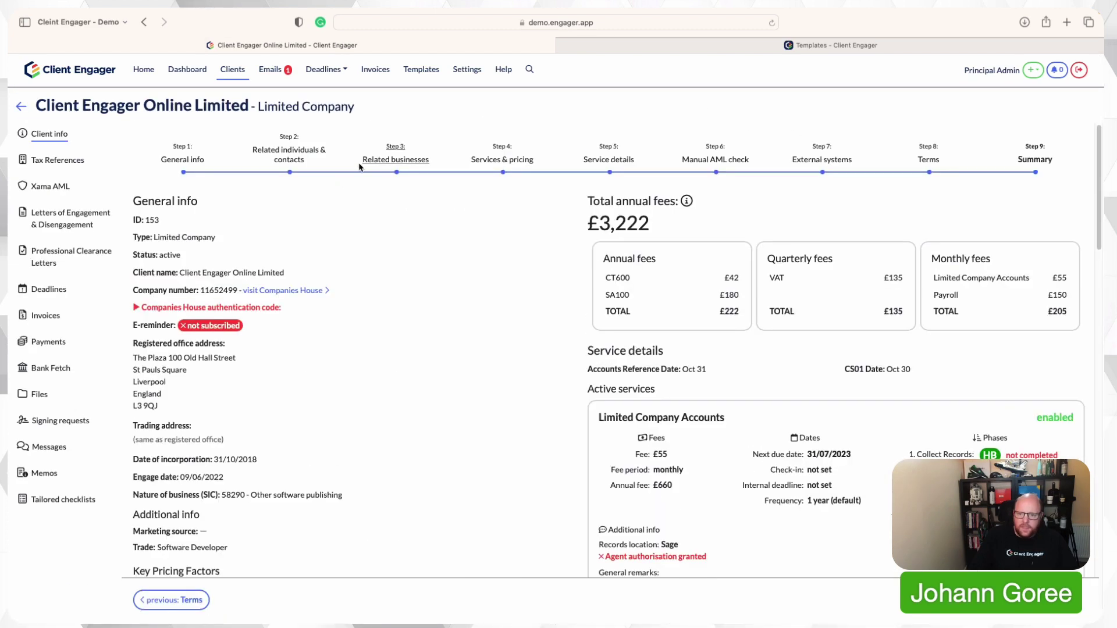
pyautogui.click(498, 155)
pyautogui.scroll(-10, 378, 326)
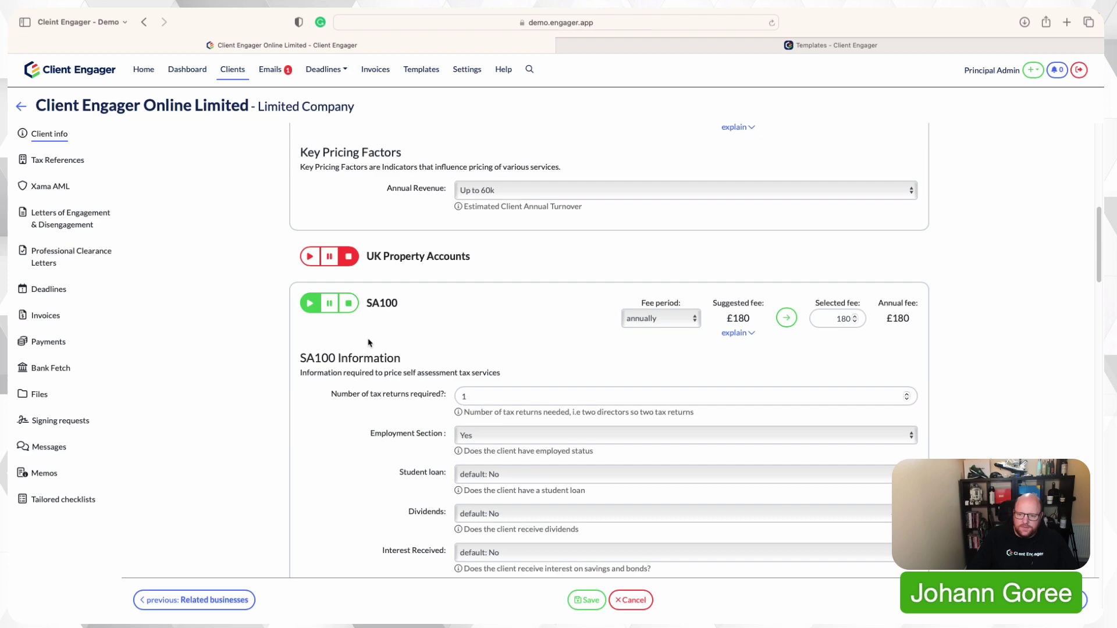
pyautogui.scroll(-4, 368, 344)
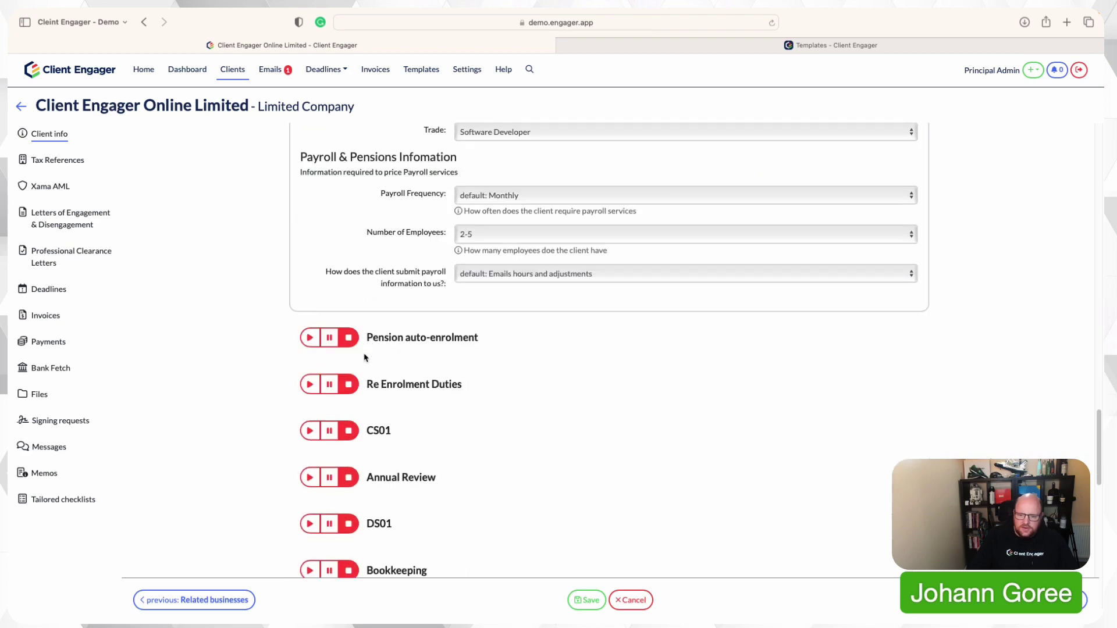
pyautogui.click(310, 431)
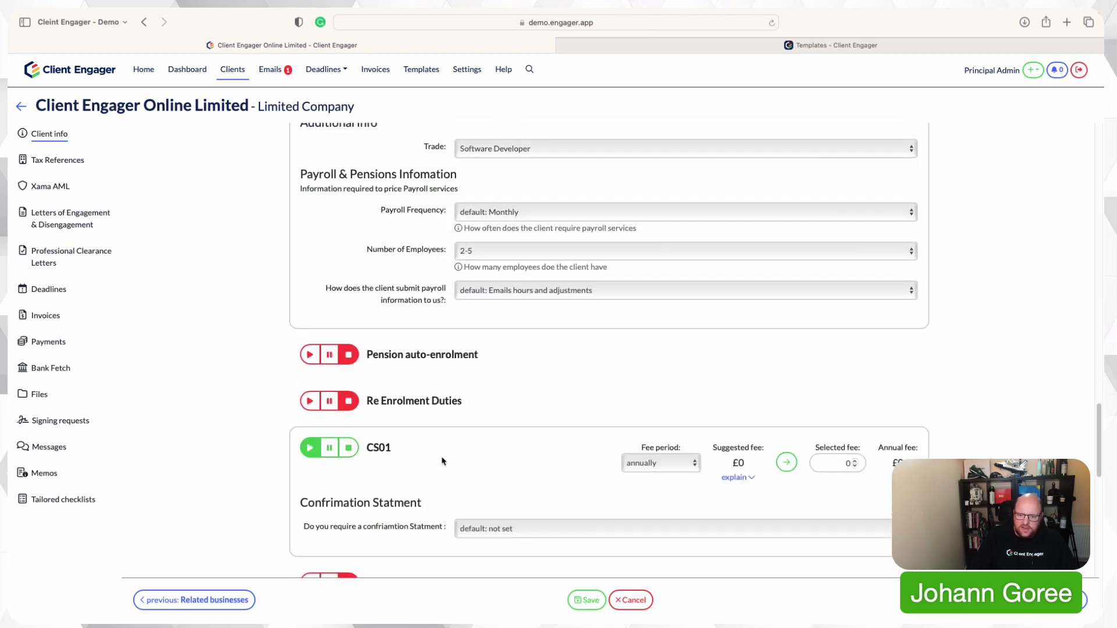
# Answer Yes to the confirmation statement, bill CS01 monthly, and apply the suggested £6 fee.
pyautogui.scroll(-3, 463, 463)
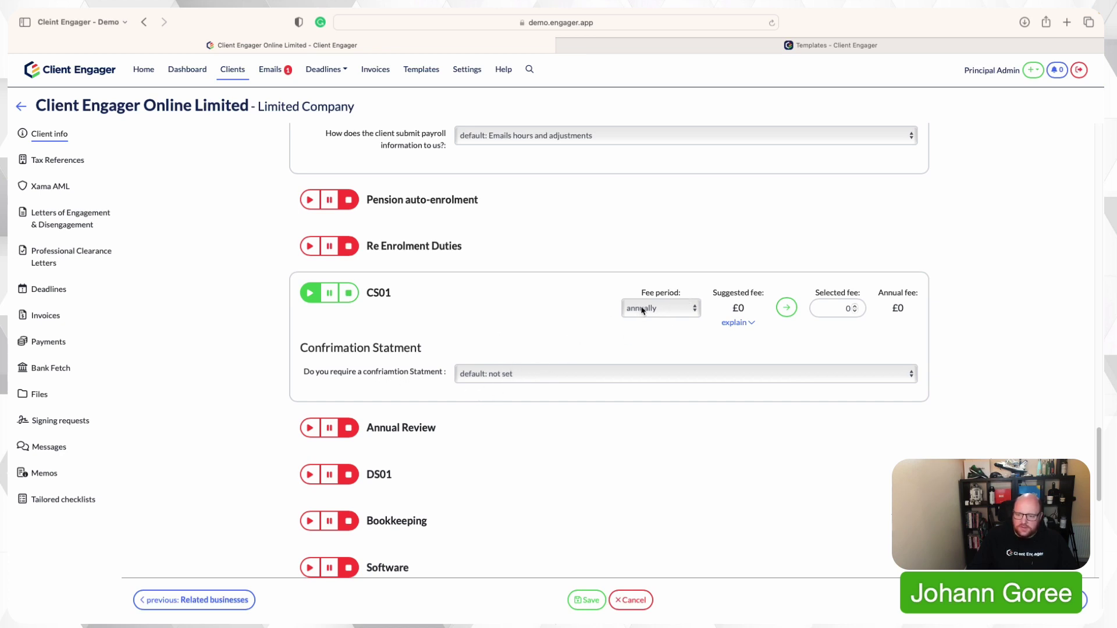
pyautogui.click(583, 378)
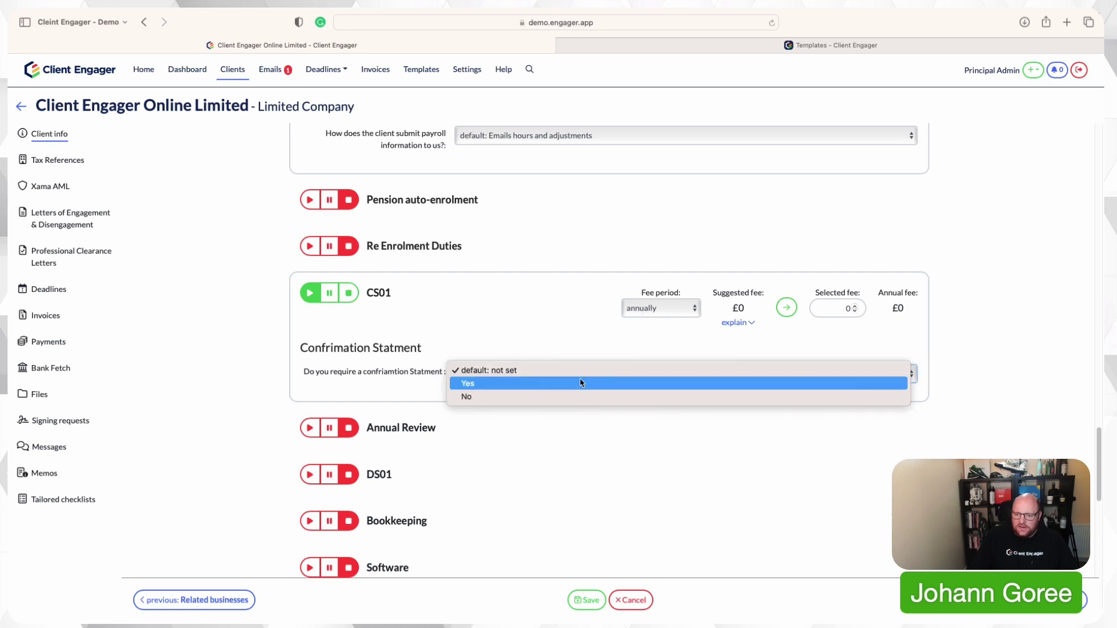
pyautogui.click(544, 385)
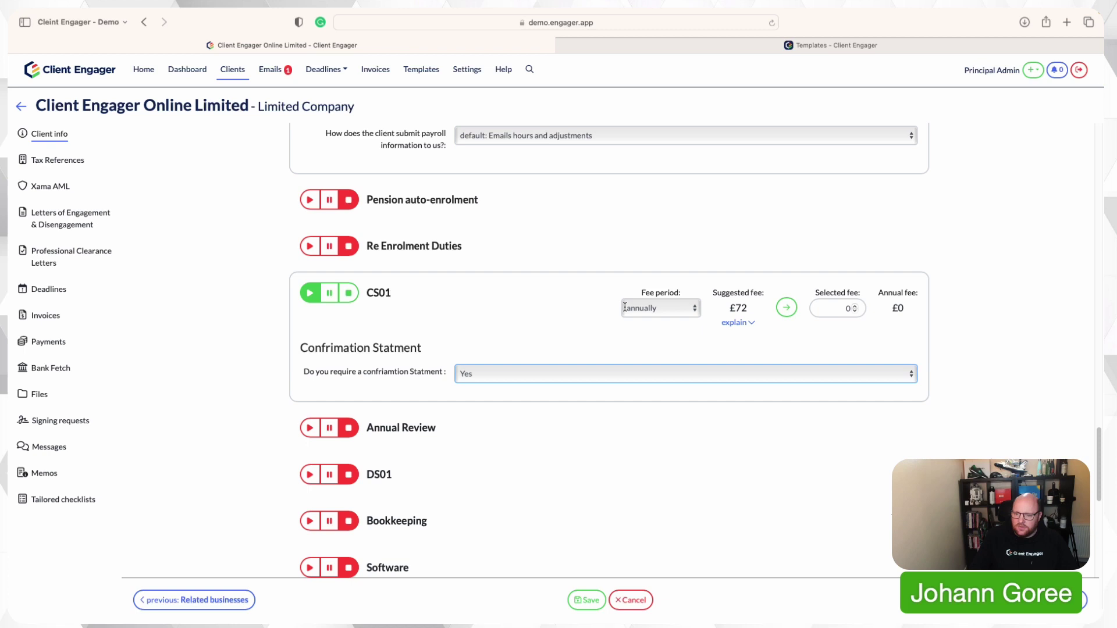
pyautogui.click(664, 309)
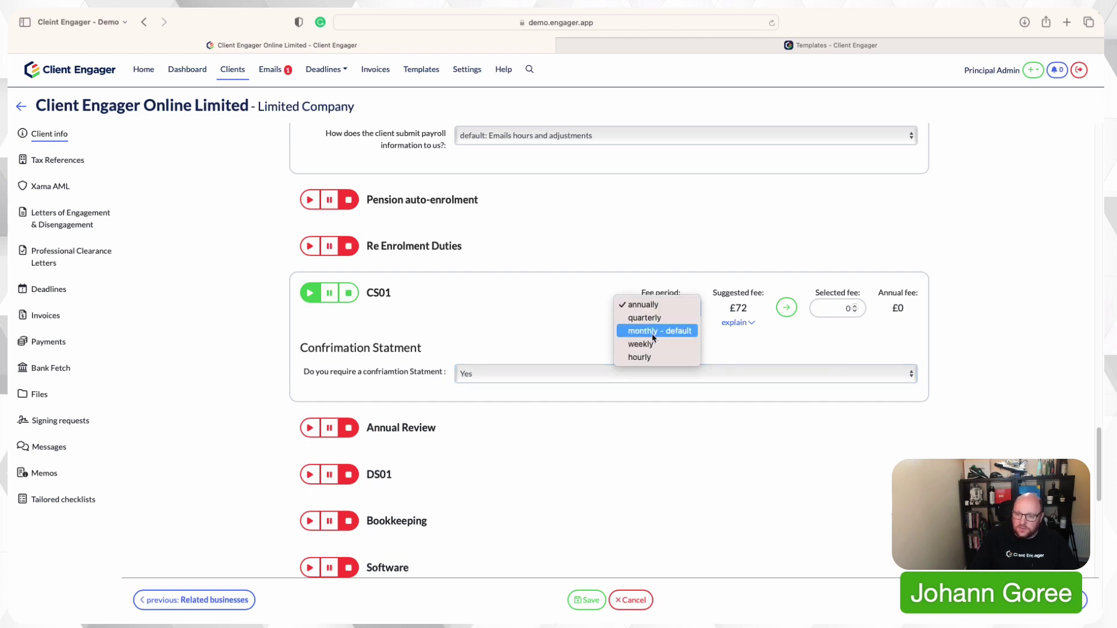
pyautogui.click(653, 332)
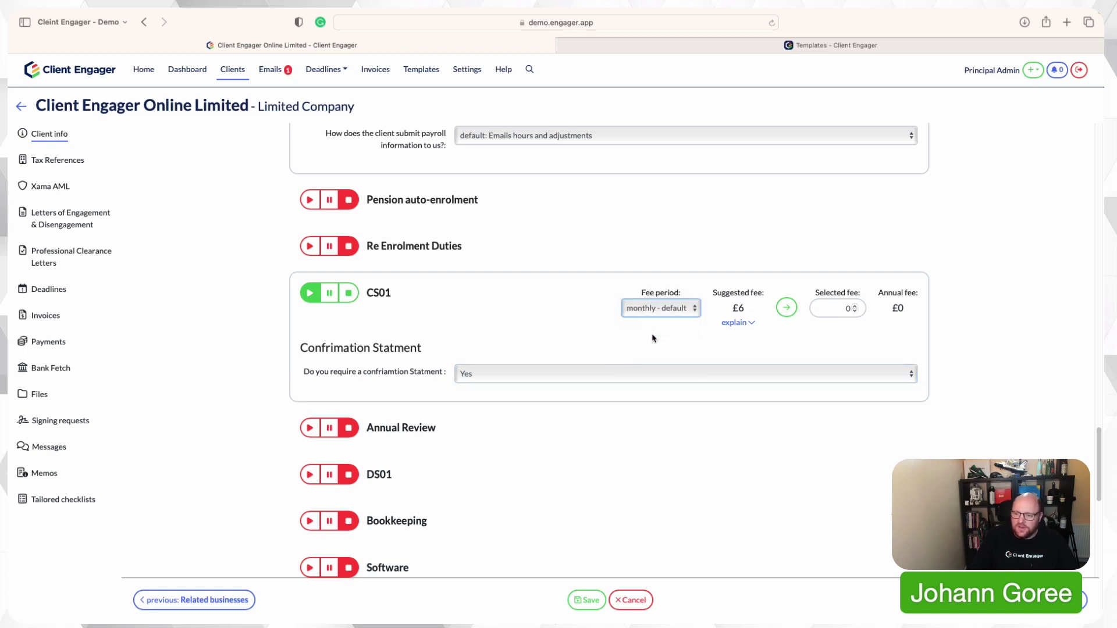
pyautogui.click(786, 311)
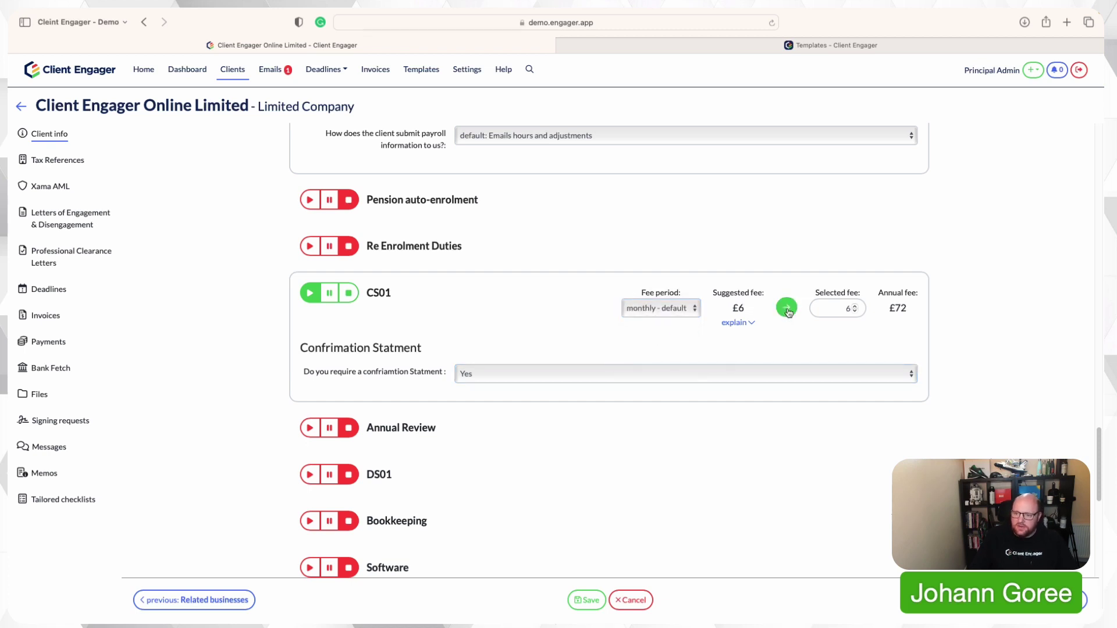
pyautogui.click(734, 324)
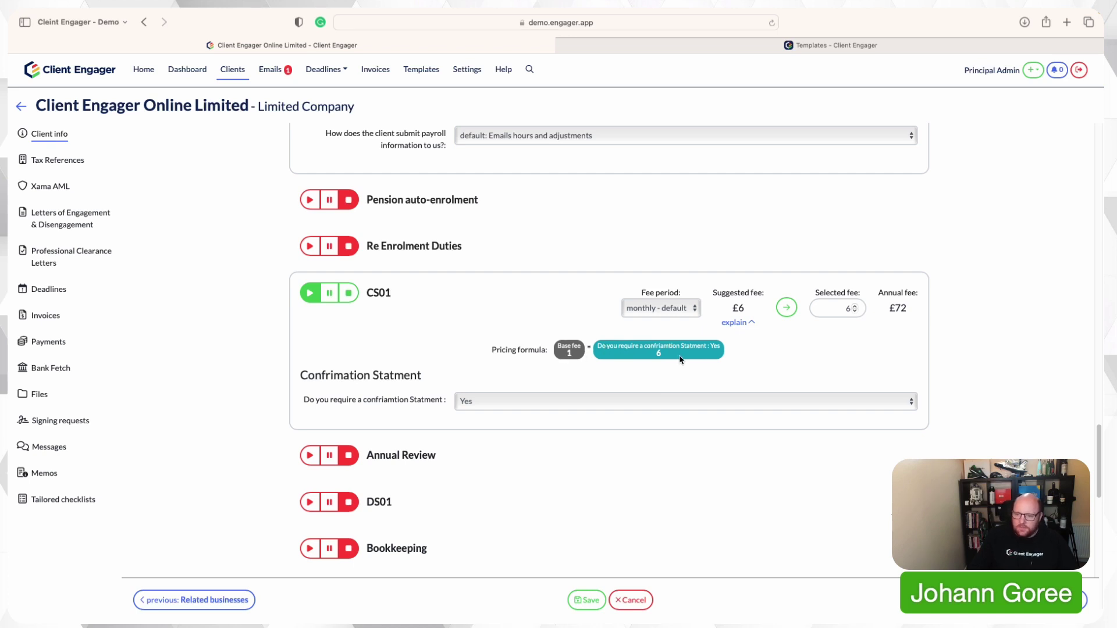
# Test the fee with No then Yes, reapply the £6 suggested fee, and save the client.
pyautogui.click(655, 401)
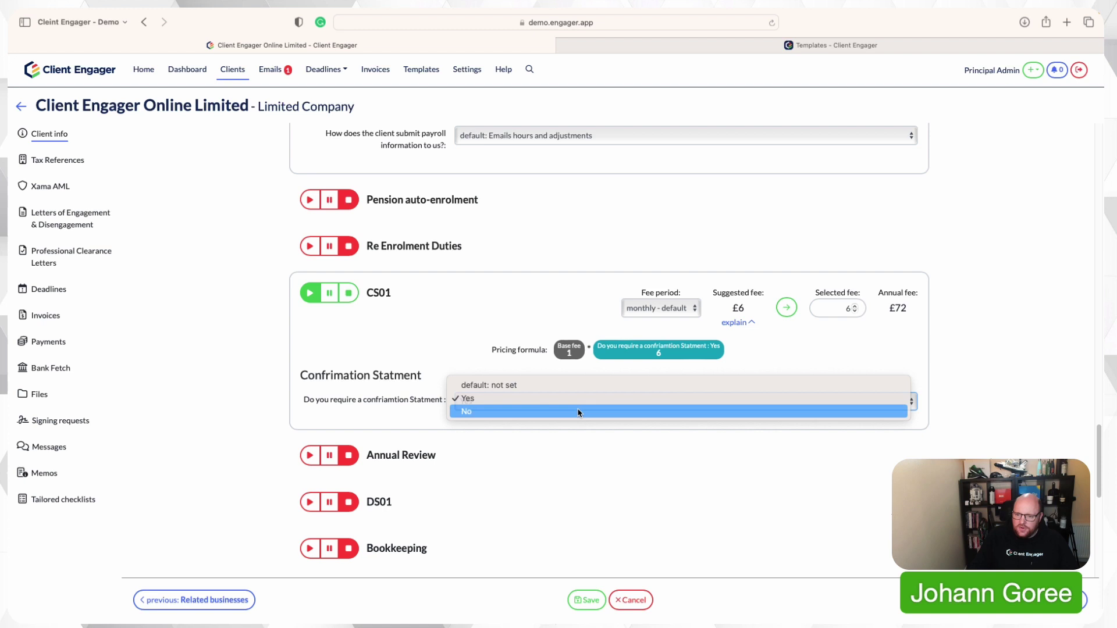
pyautogui.click(656, 409)
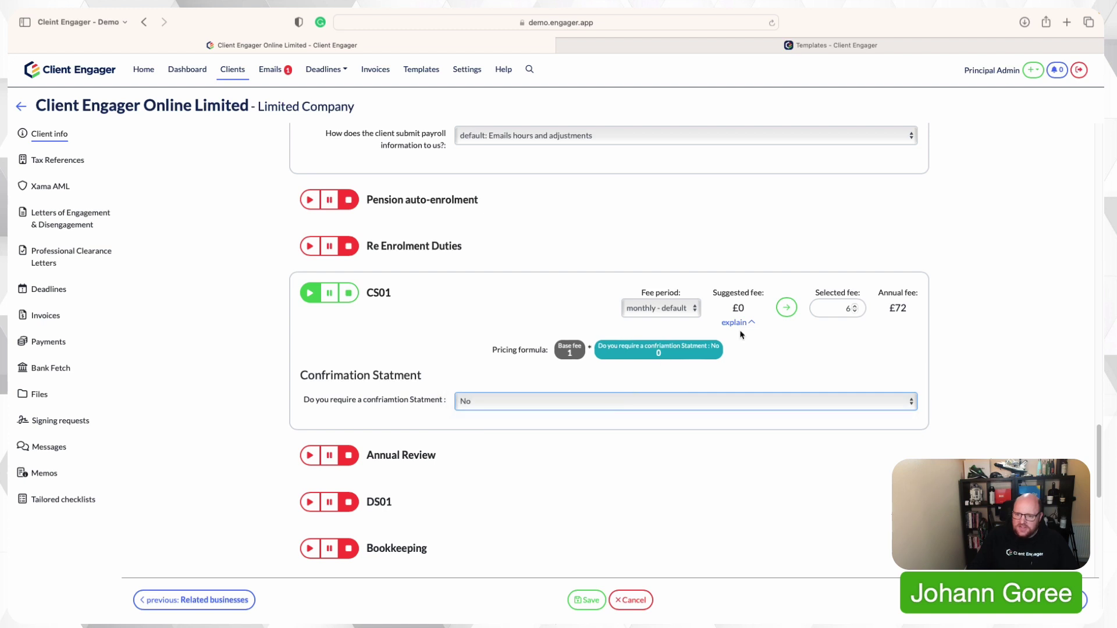
pyautogui.click(581, 408)
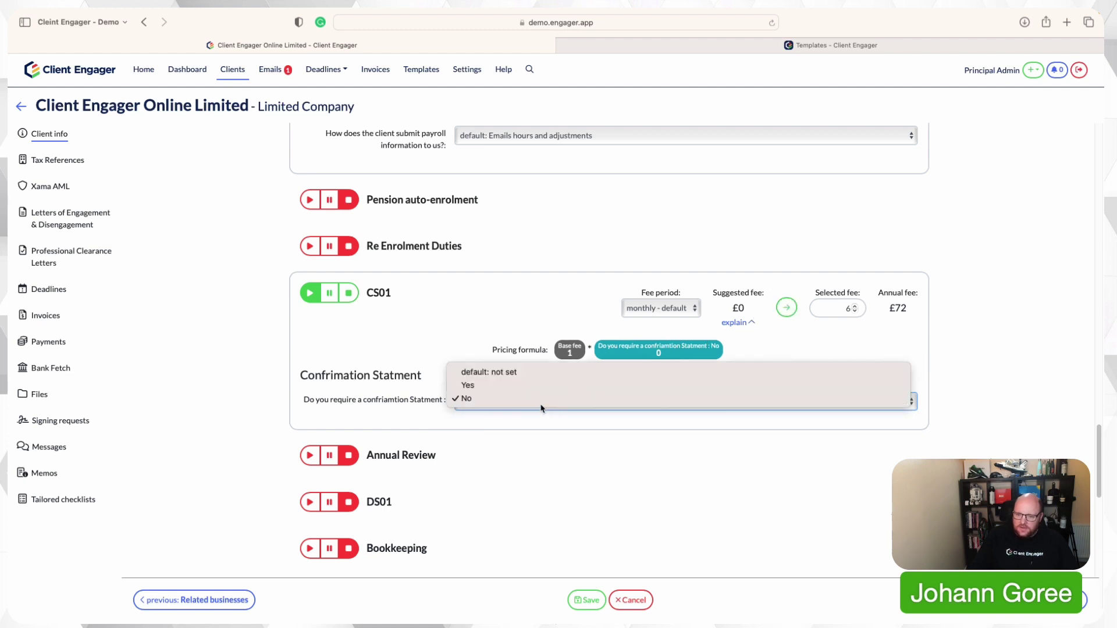
pyautogui.click(541, 390)
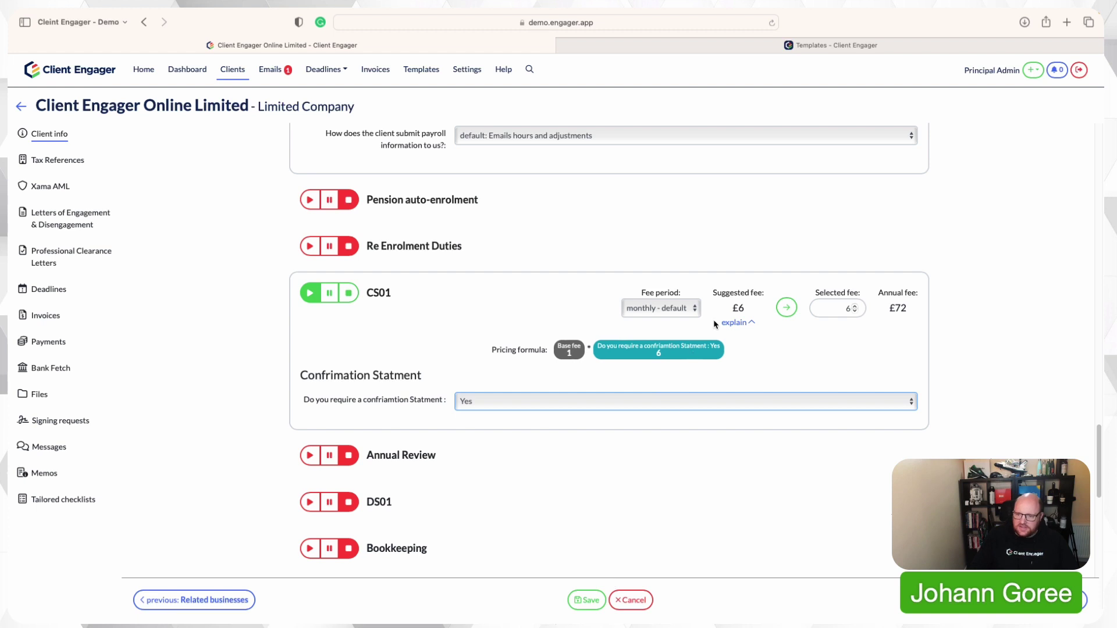
pyautogui.click(787, 308)
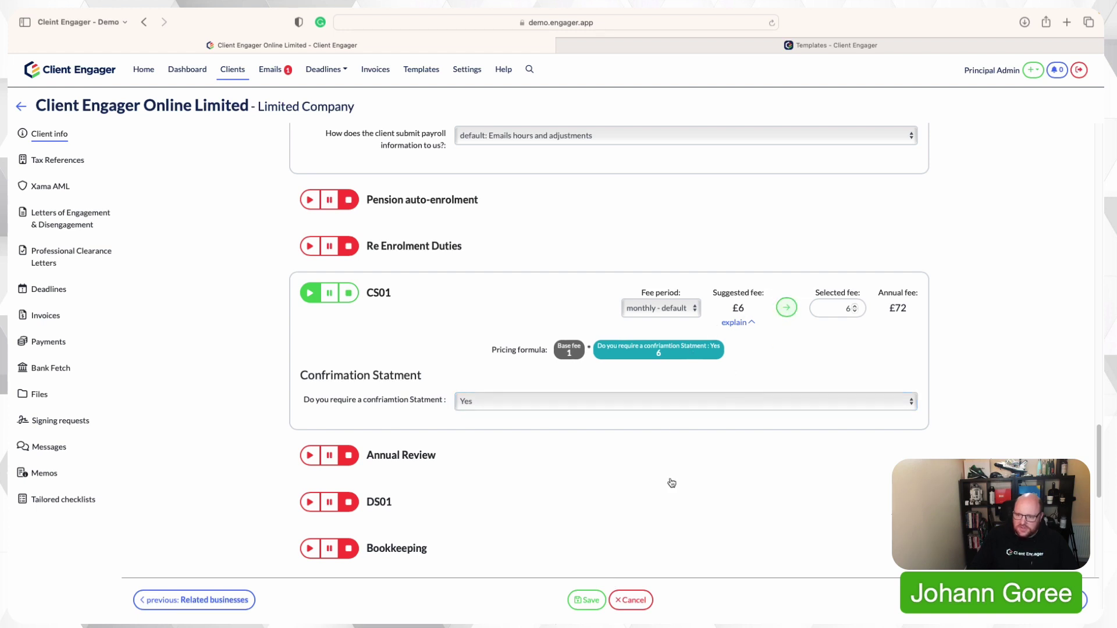
pyautogui.click(581, 602)
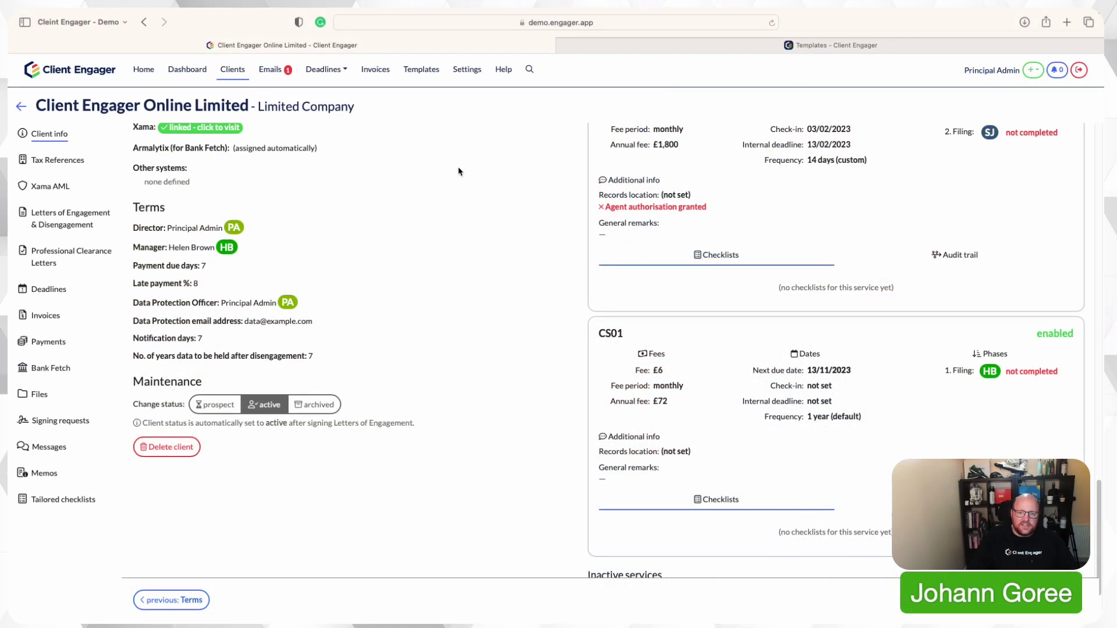
# Start a new custom service named Processing Sales Invoices with checklists turned off.
pyautogui.click(465, 71)
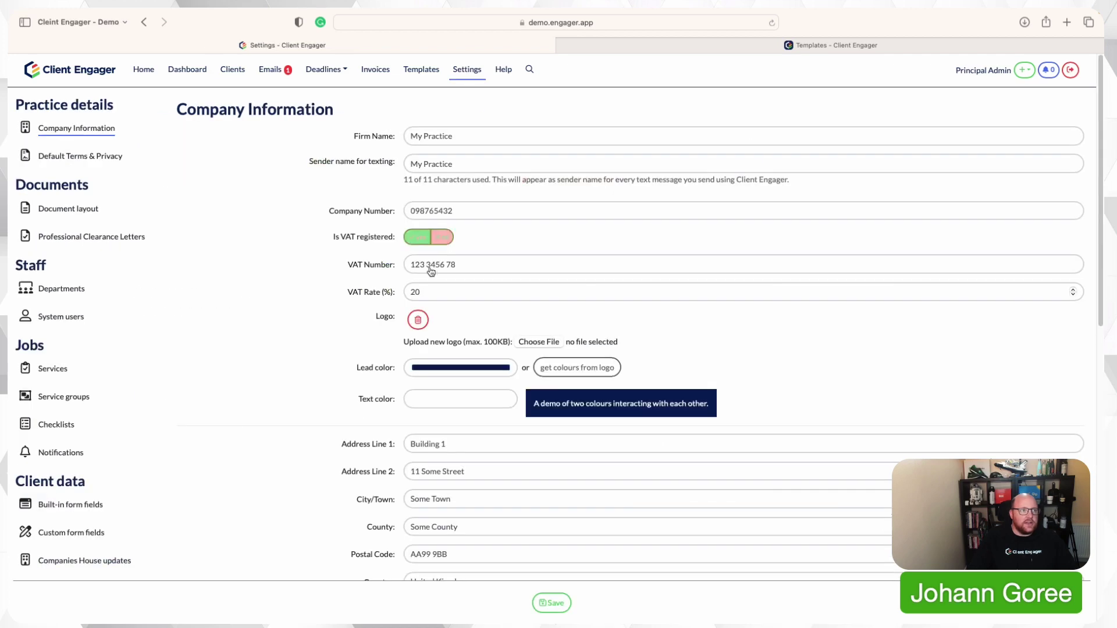
pyautogui.click(53, 371)
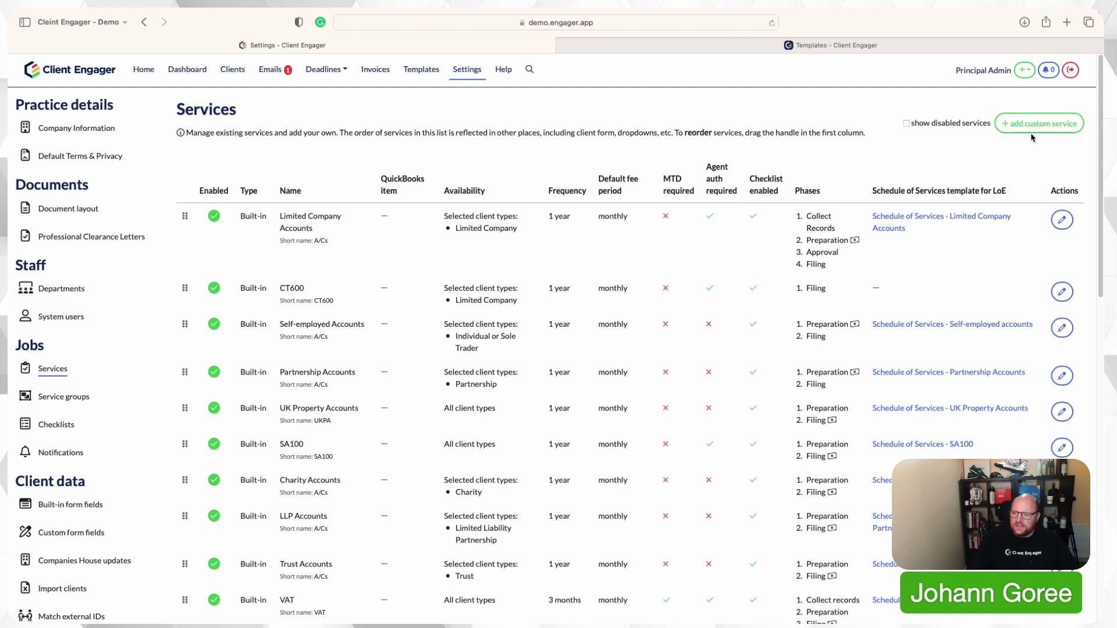
pyautogui.click(1032, 127)
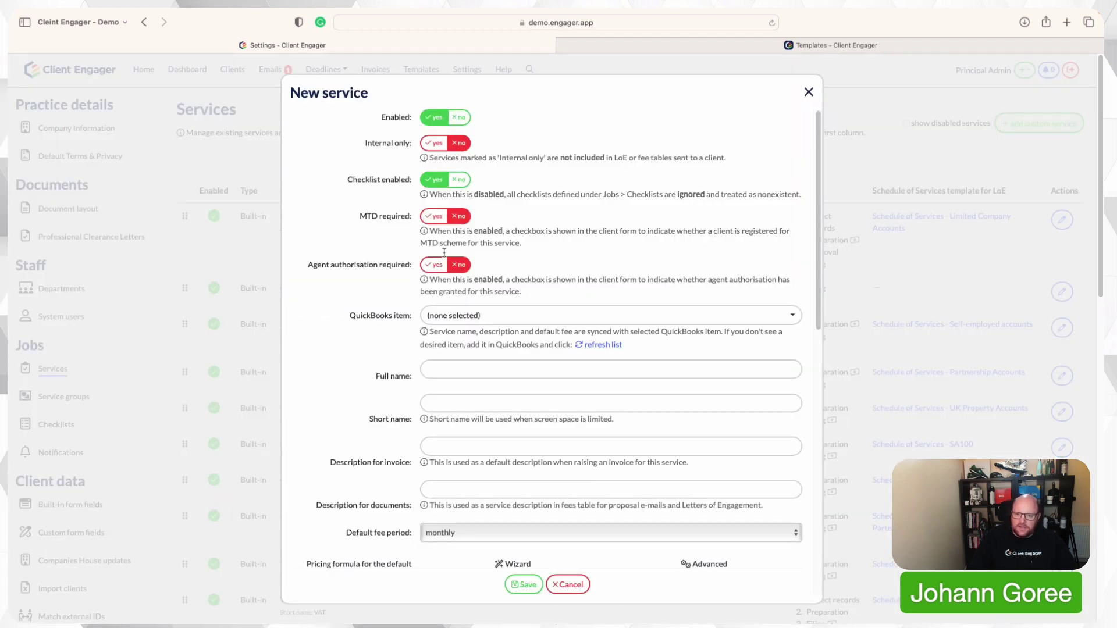
pyautogui.click(460, 181)
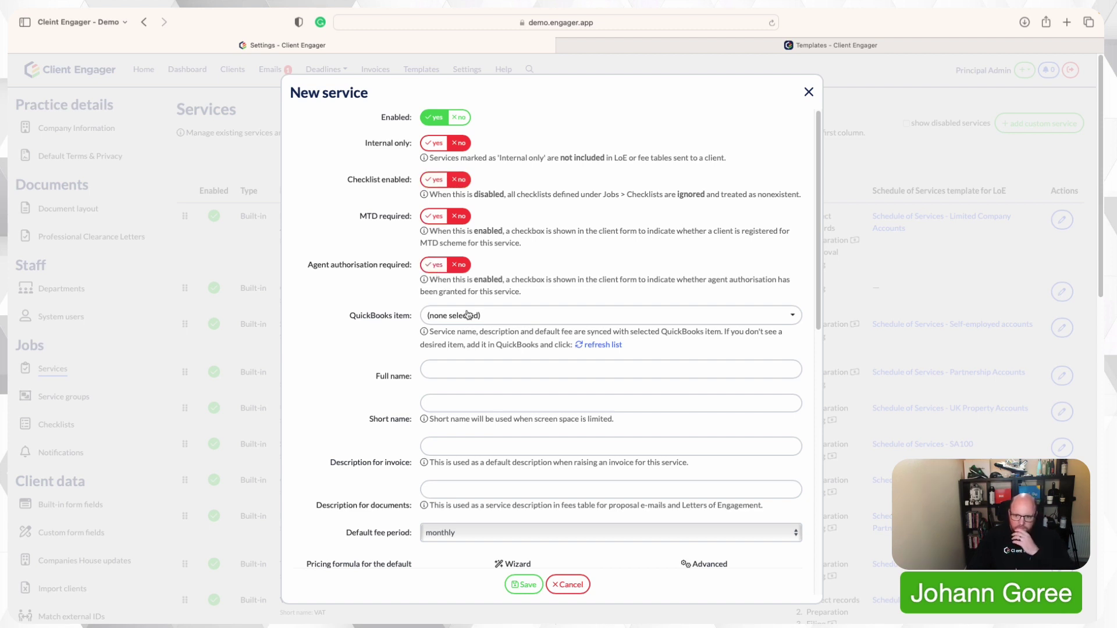
pyautogui.click(457, 366)
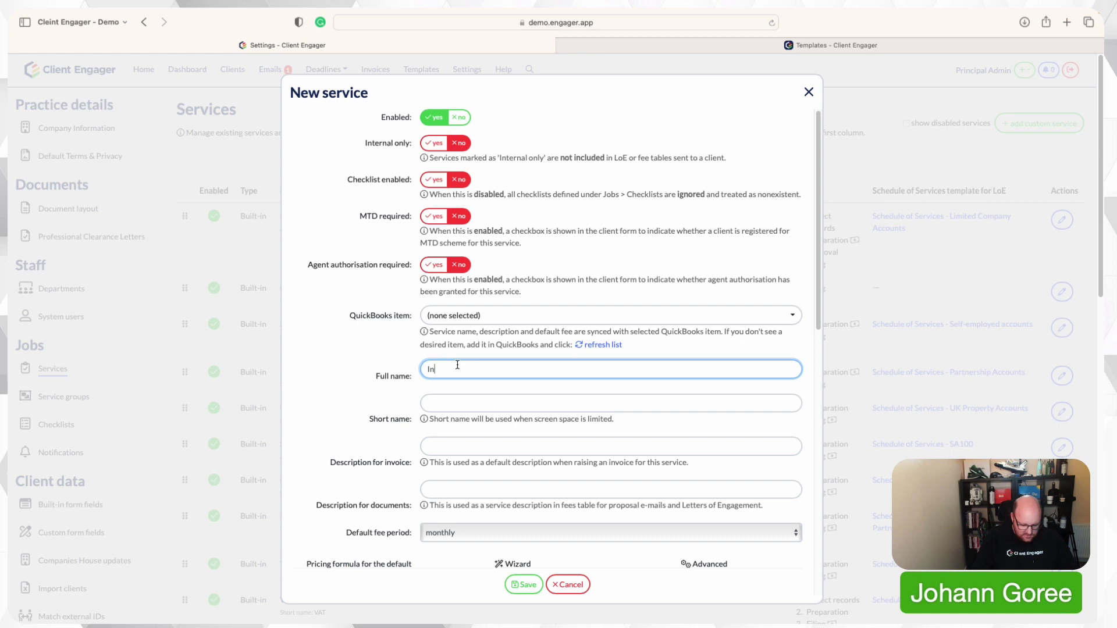
pyautogui.write('Processing Sales Invoices')
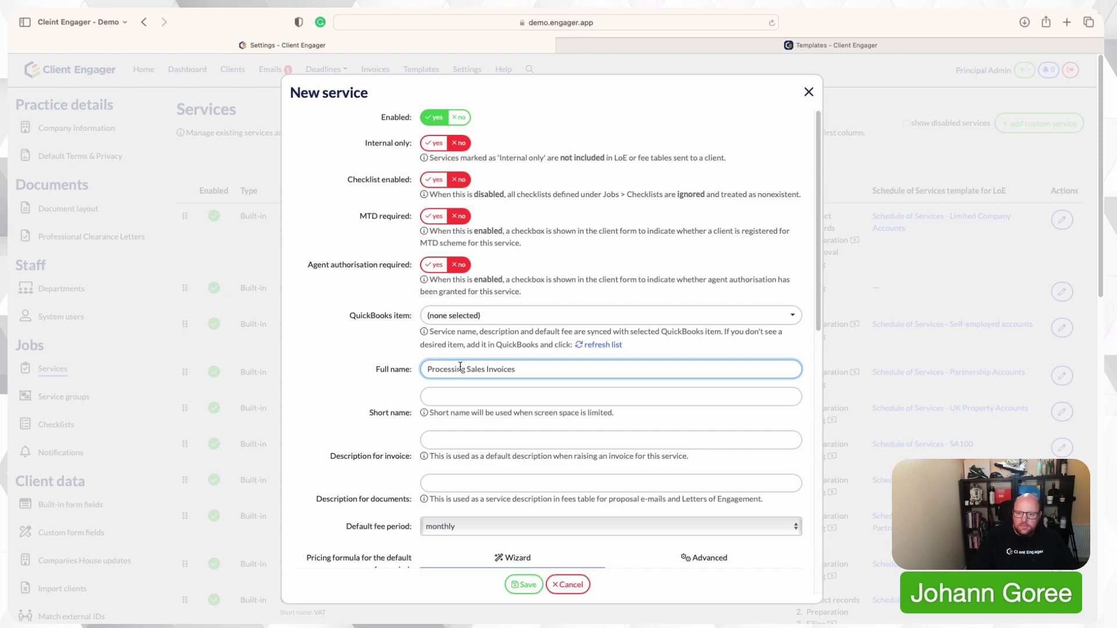
pyautogui.scroll(-2, 471, 415)
pyautogui.click(463, 411)
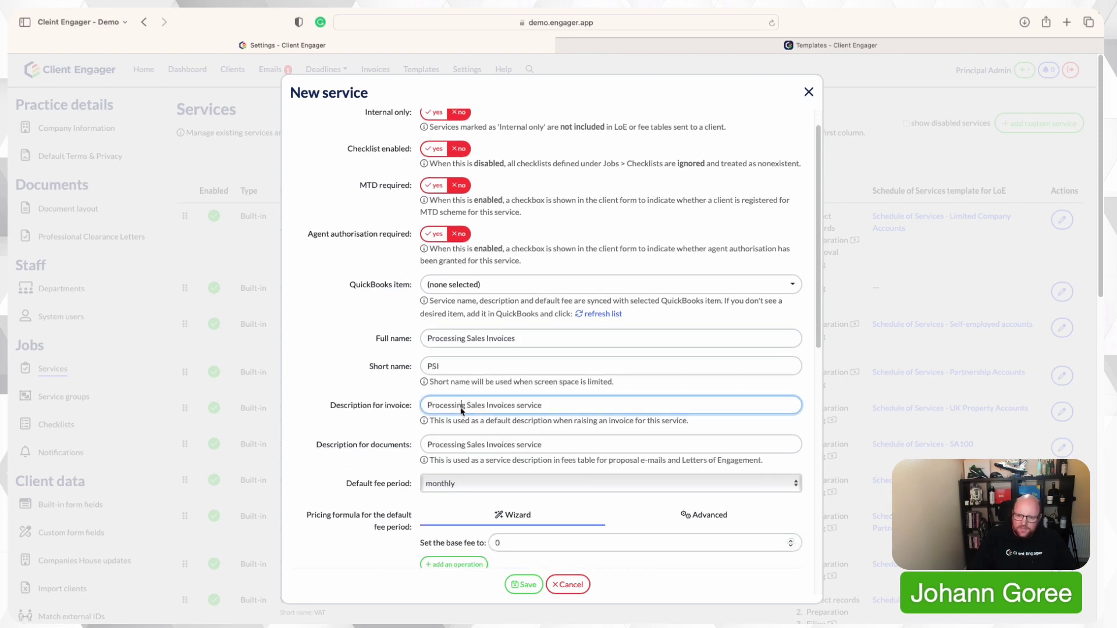
pyautogui.scroll(-5, 466, 447)
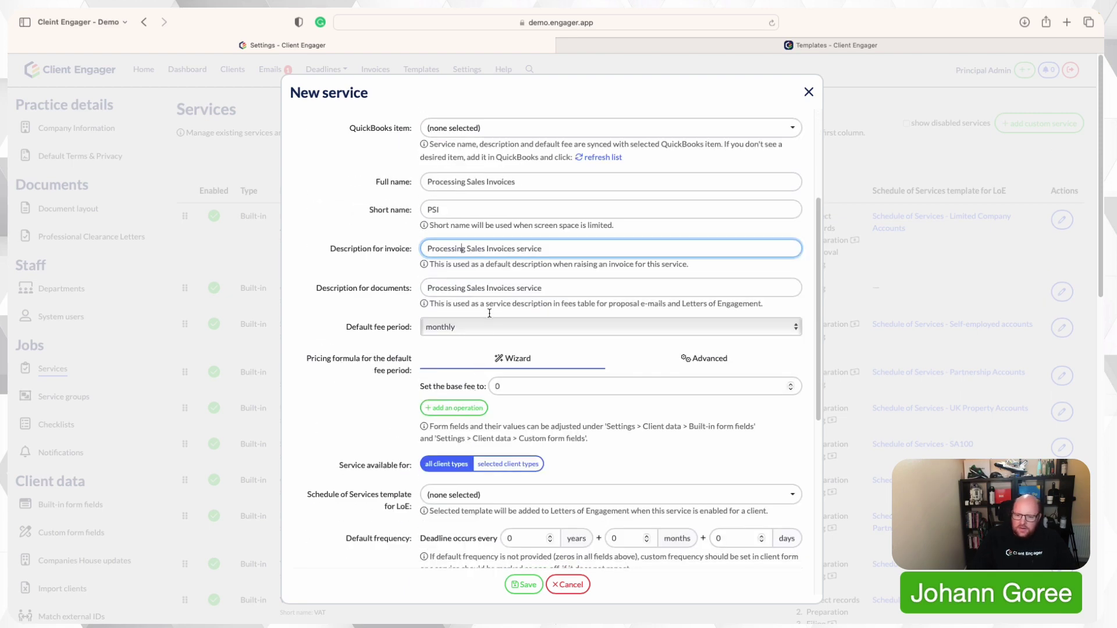
# Set the base fee to 3 and choose the Schedule of Services - Bookkeeping template.
pyautogui.click(522, 384)
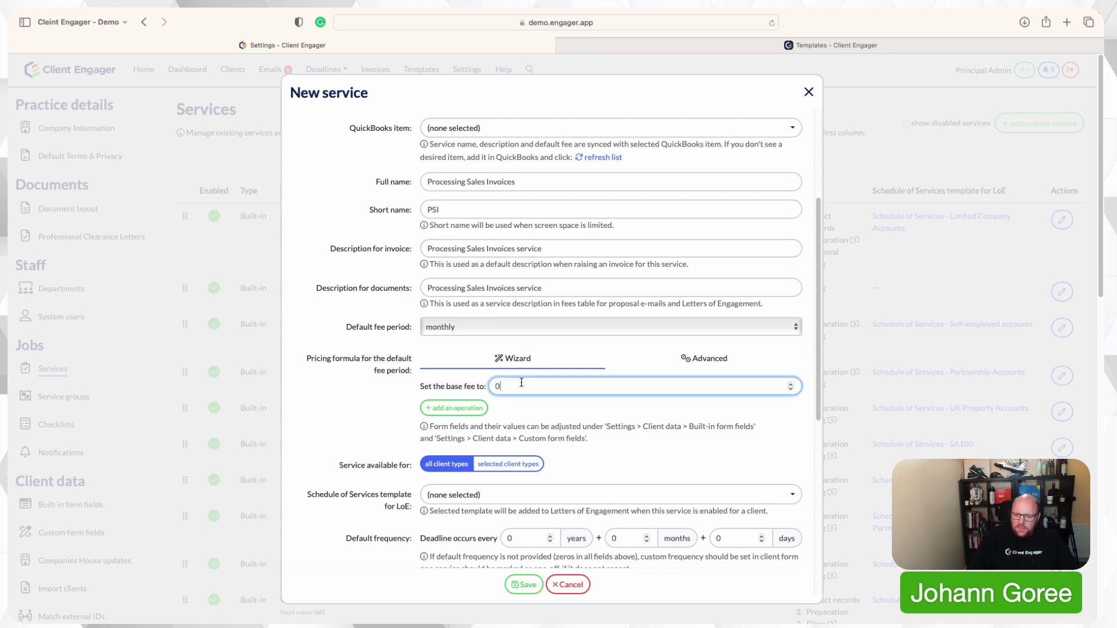
pyautogui.press('BackSpace')
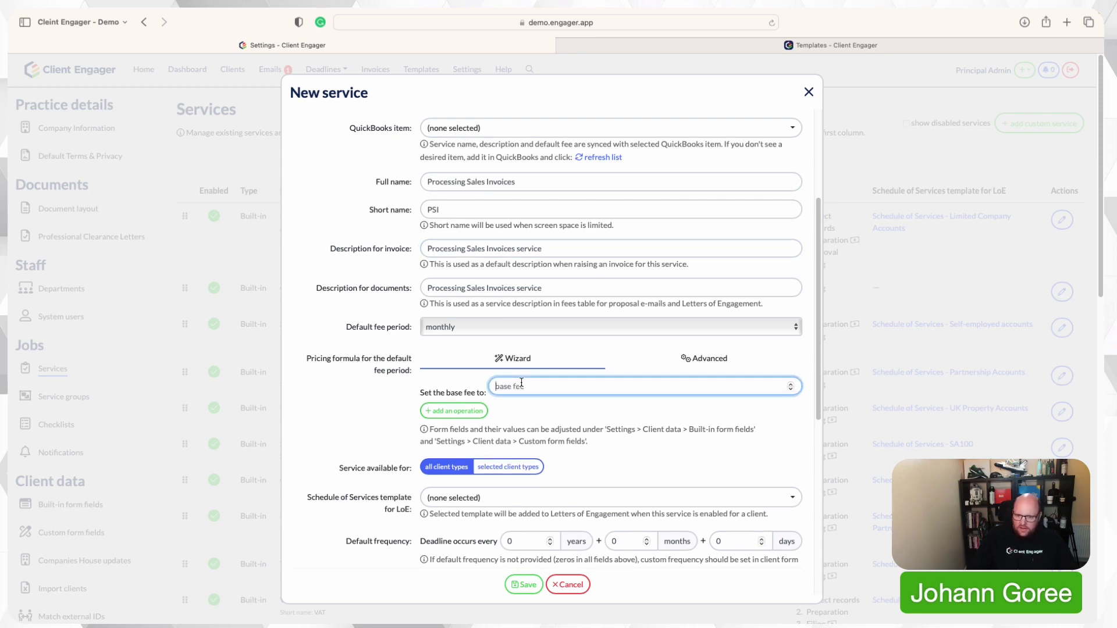
pyautogui.write('3')
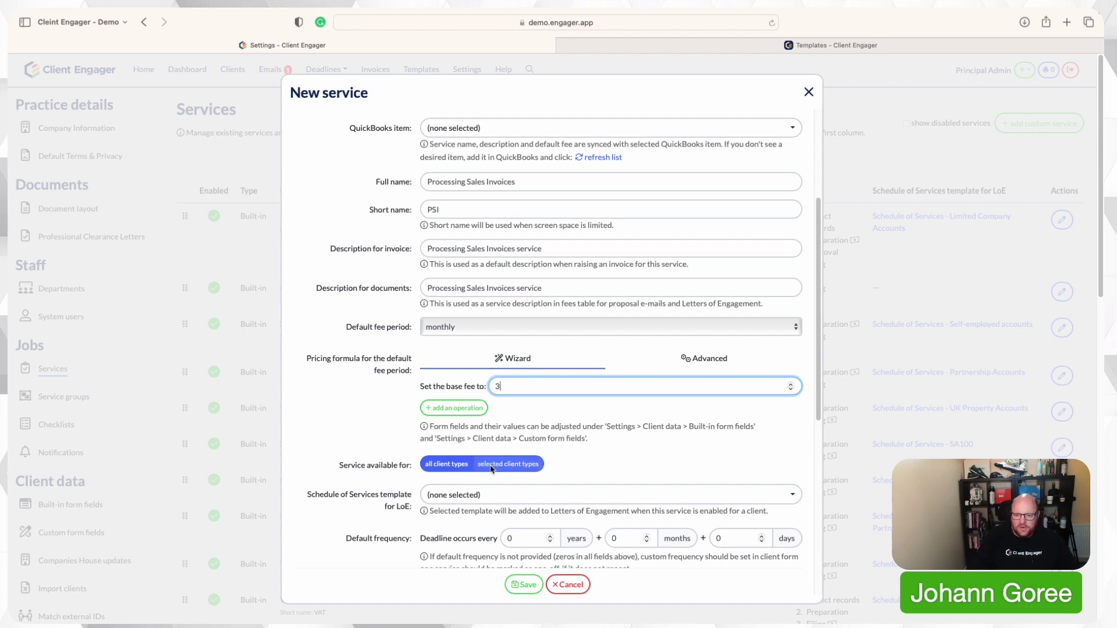
pyautogui.click(463, 495)
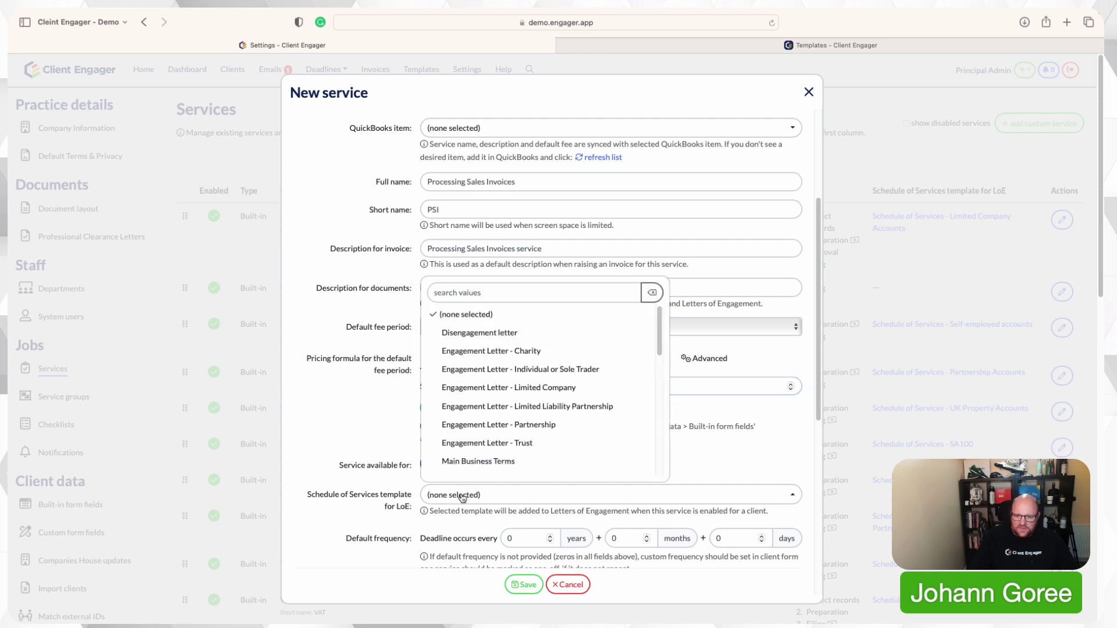
pyautogui.click(514, 288)
pyautogui.write('boo')
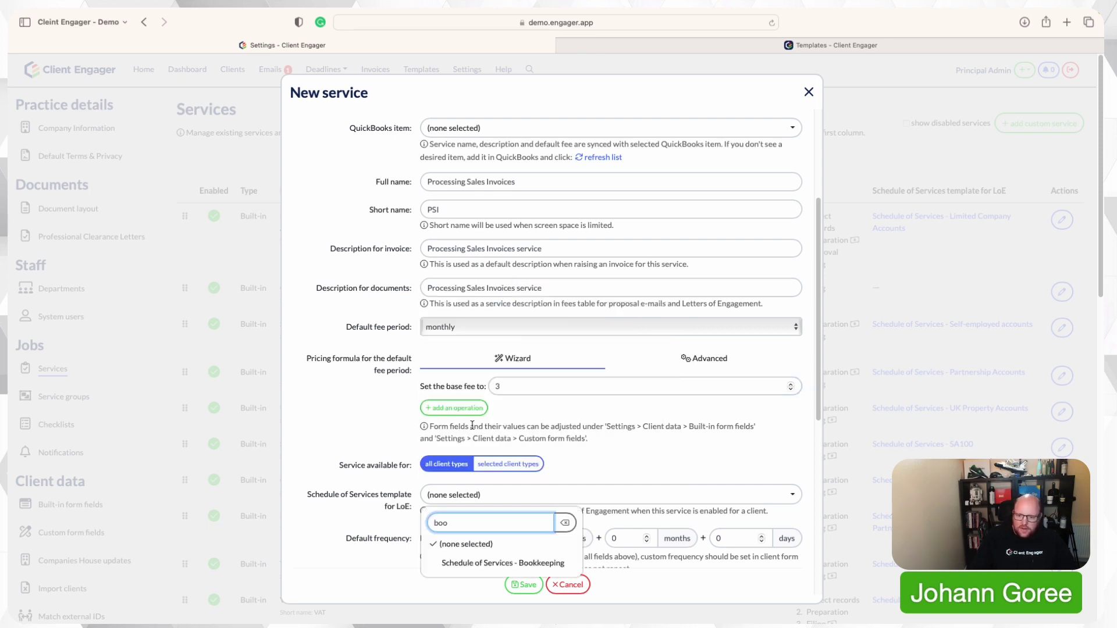
pyautogui.click(493, 564)
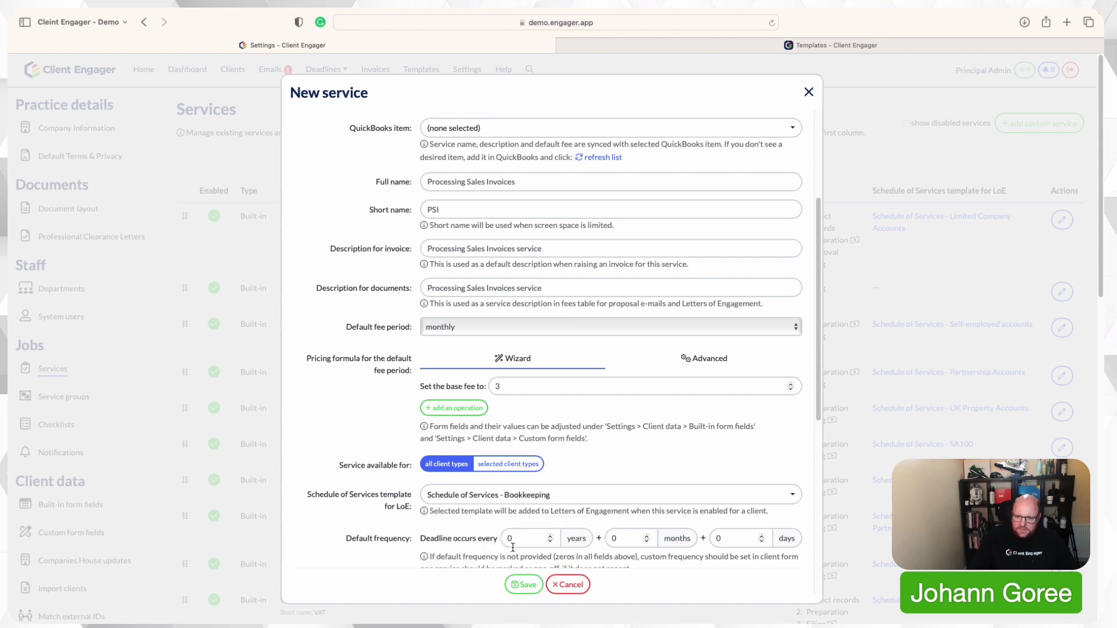
# Name the first phase Test and save the new PSI service.
pyautogui.scroll(-2, 513, 547)
pyautogui.scroll(-6, 495, 482)
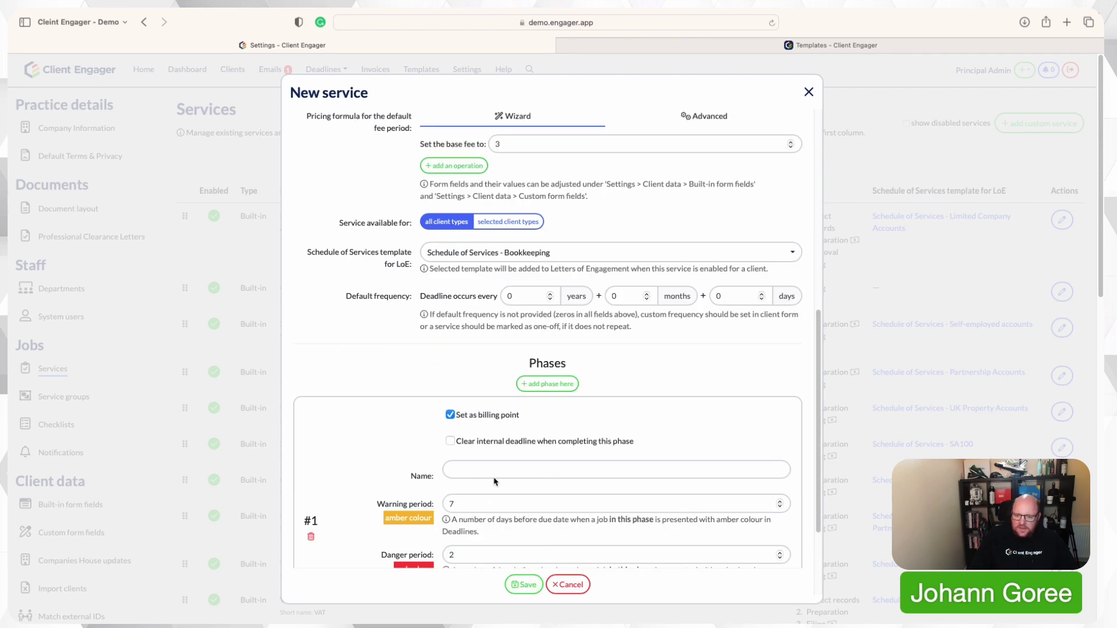
pyautogui.click(502, 468)
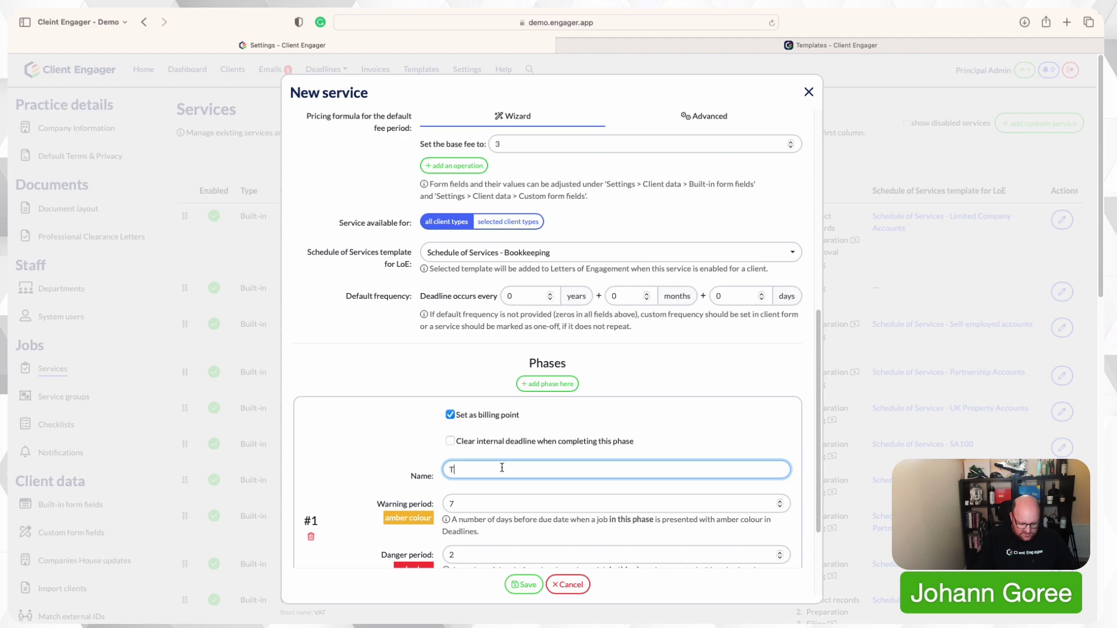
pyautogui.click(524, 585)
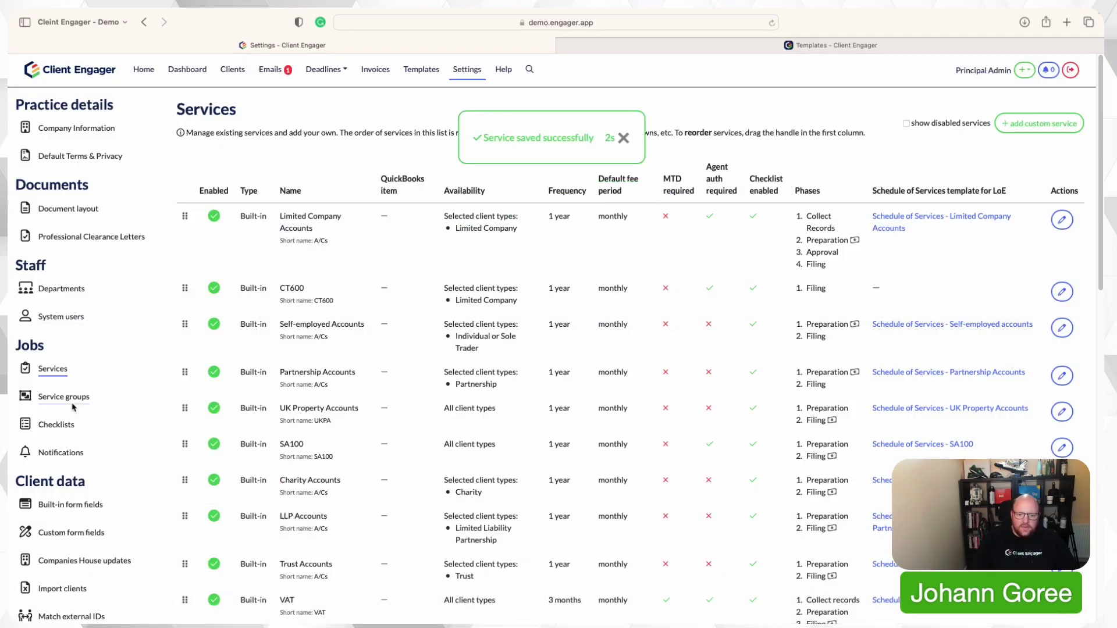
# Add a new Key Pricing Factors custom field named 'Processing Sales invoices'.
pyautogui.click(68, 532)
pyautogui.scroll(-2, 608, 368)
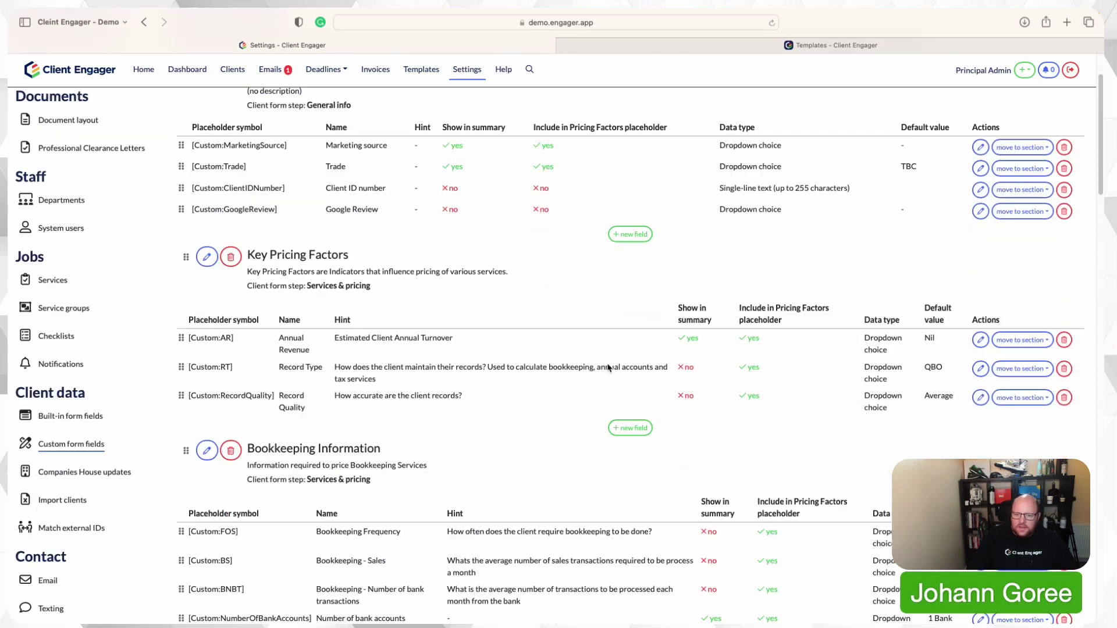
pyautogui.scroll(-3, 609, 368)
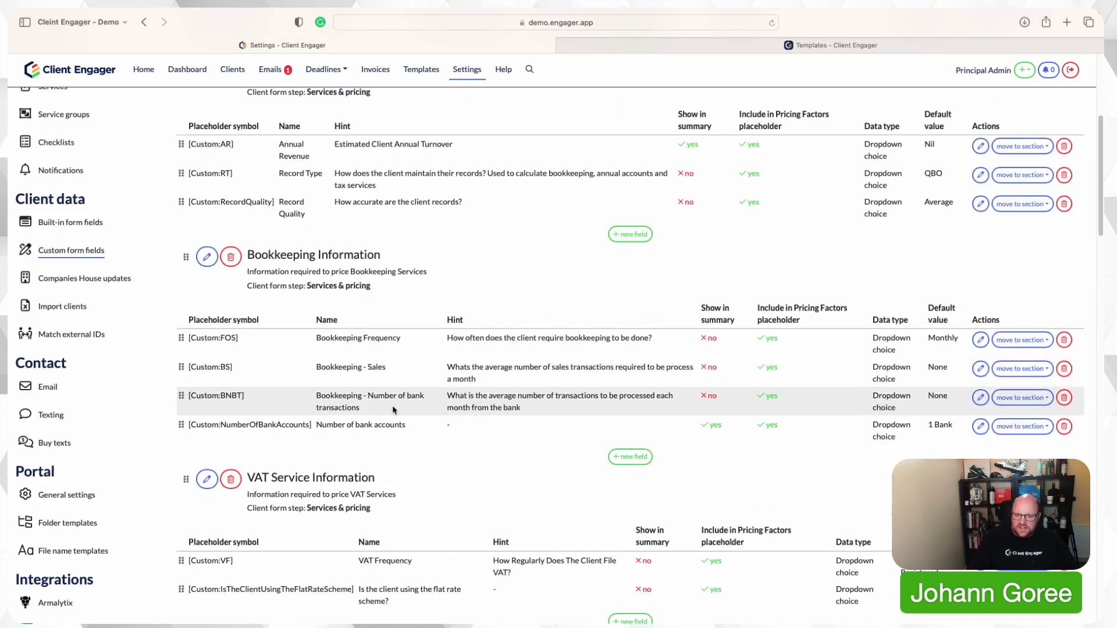
pyautogui.click(625, 464)
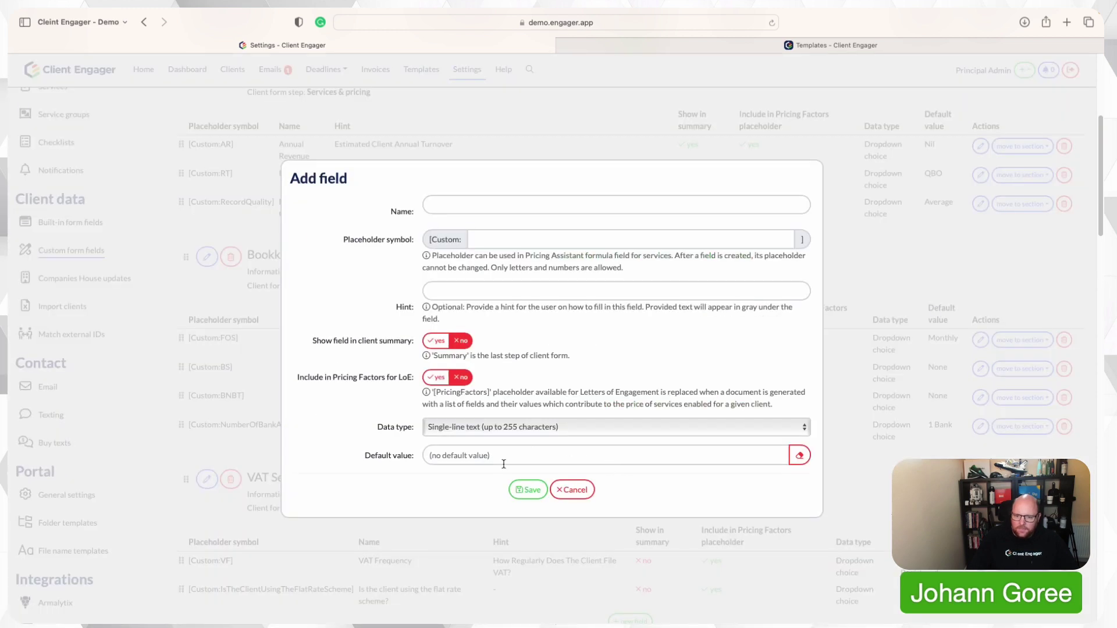
pyautogui.click(462, 204)
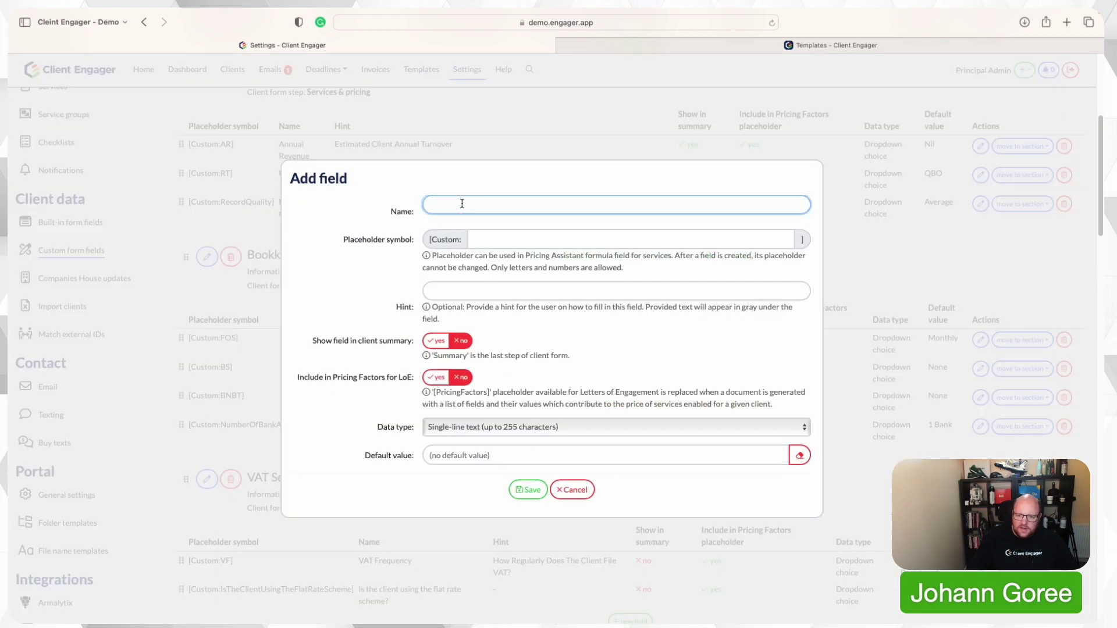
pyautogui.write('Processing Sales invoices')
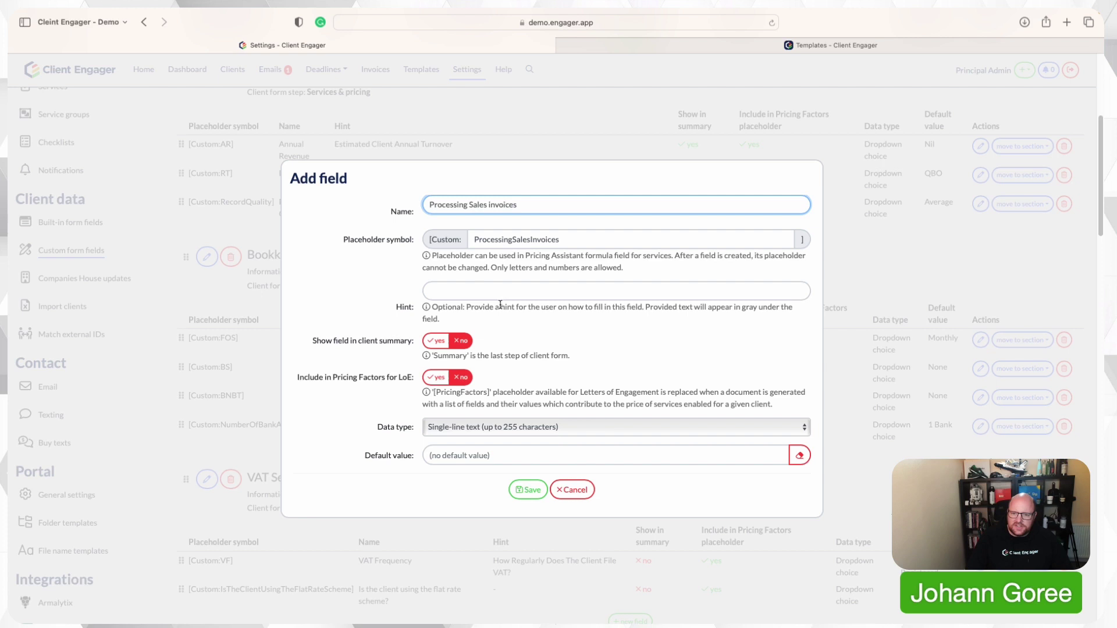
pyautogui.click(536, 339)
# Set the new field's data type to Dropdown choice.
pyautogui.scroll(-1, 544, 392)
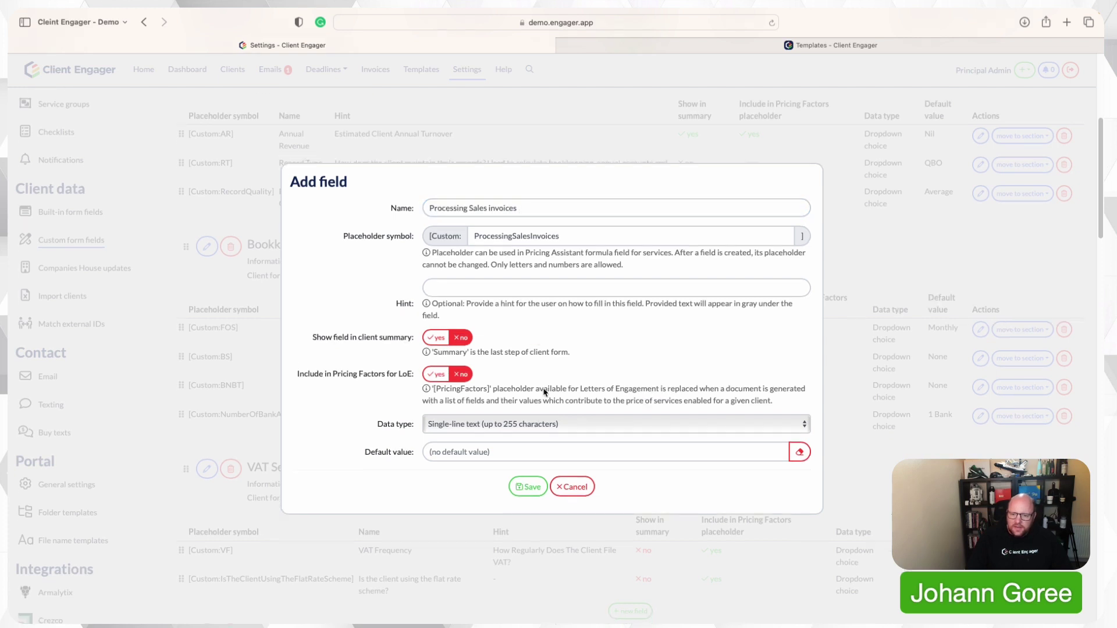
pyautogui.click(539, 425)
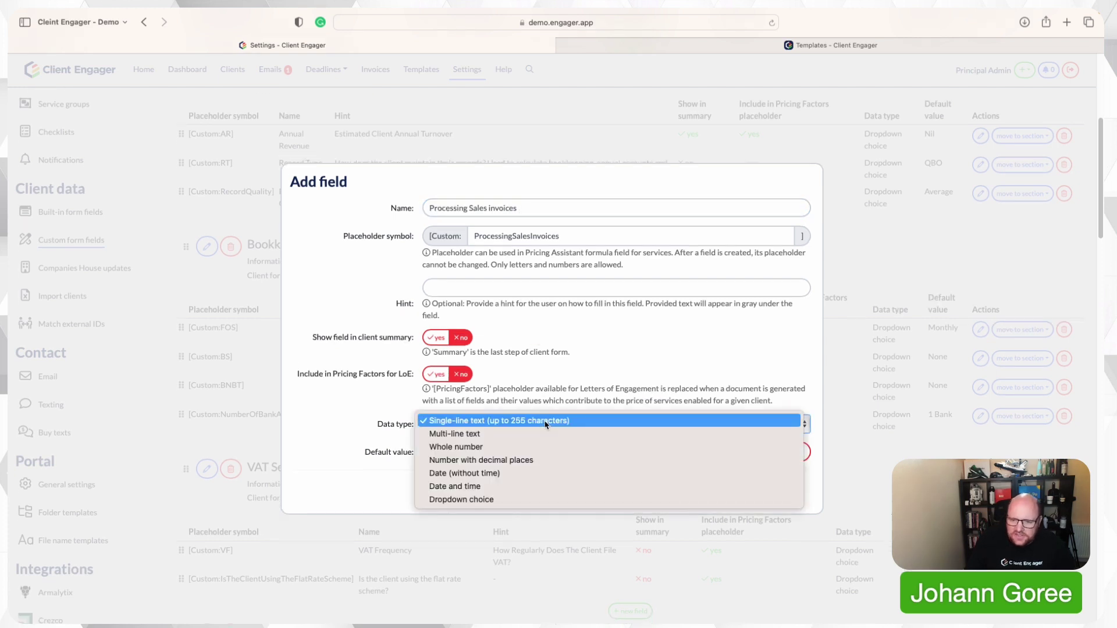
pyautogui.click(499, 500)
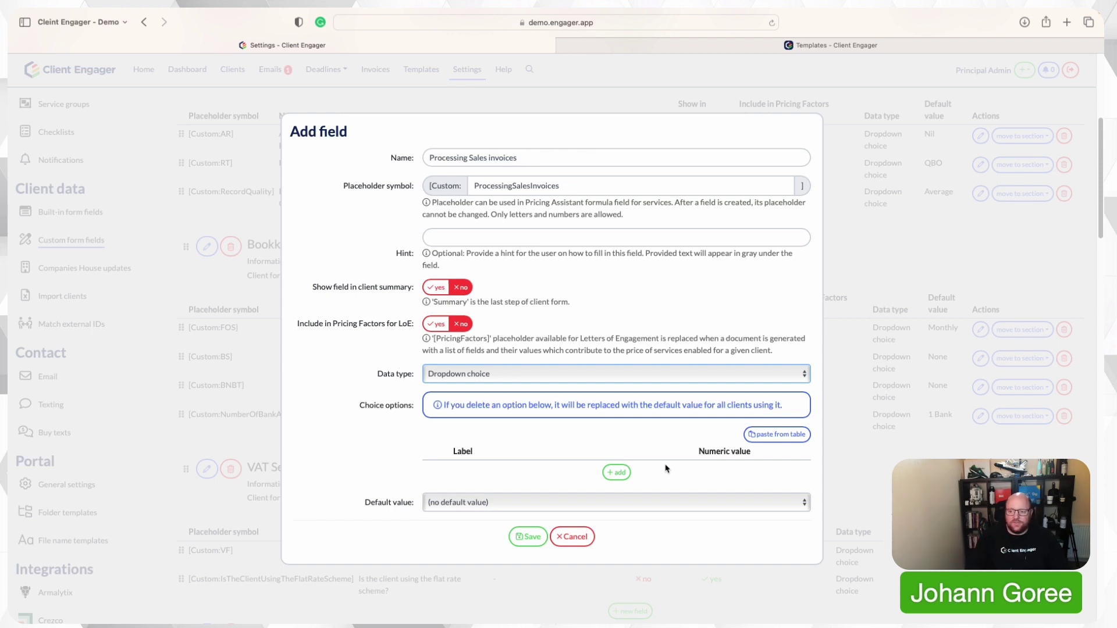
pyautogui.click(618, 378)
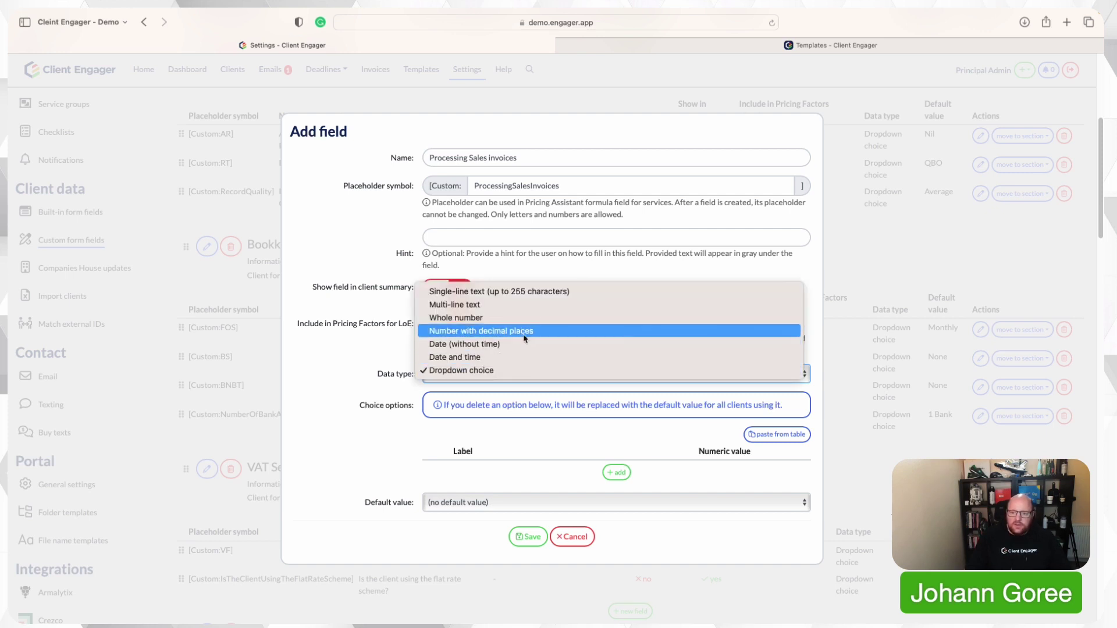
pyautogui.click(464, 318)
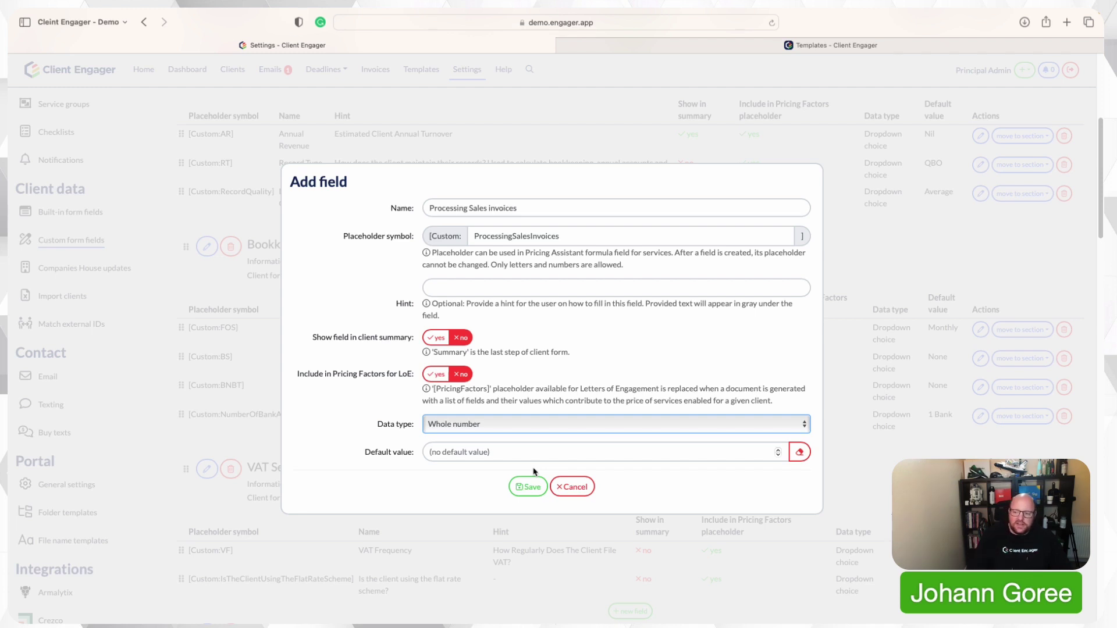
pyautogui.click(526, 423)
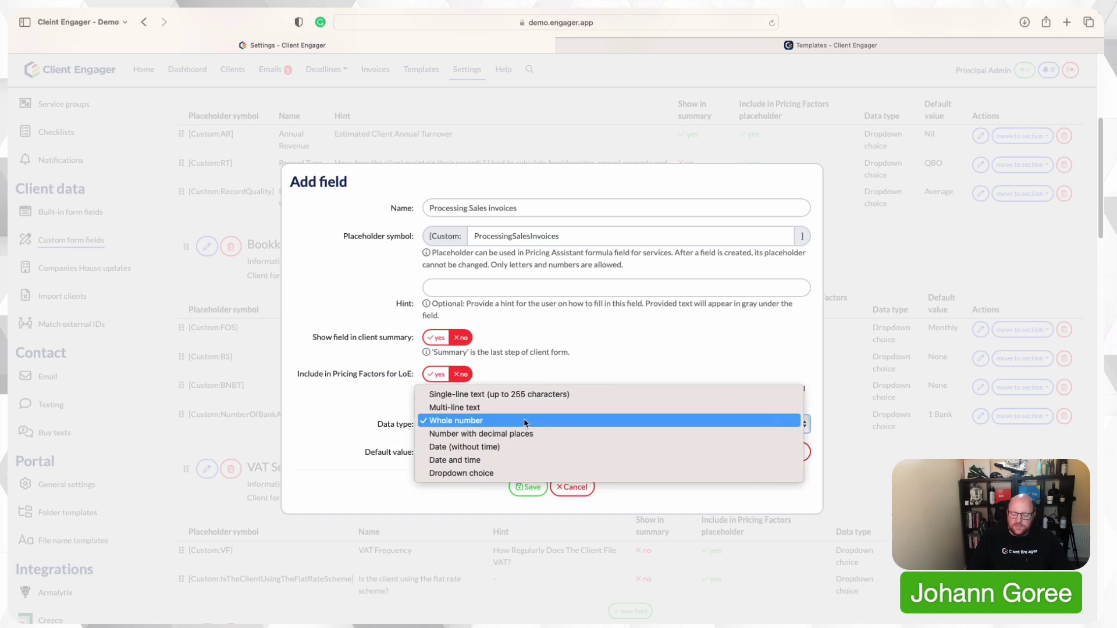
pyautogui.click(491, 474)
# Enter dropdown options 1-10 valued 10, 11-20 valued 20 and 21-30 valued 30.
pyautogui.click(558, 460)
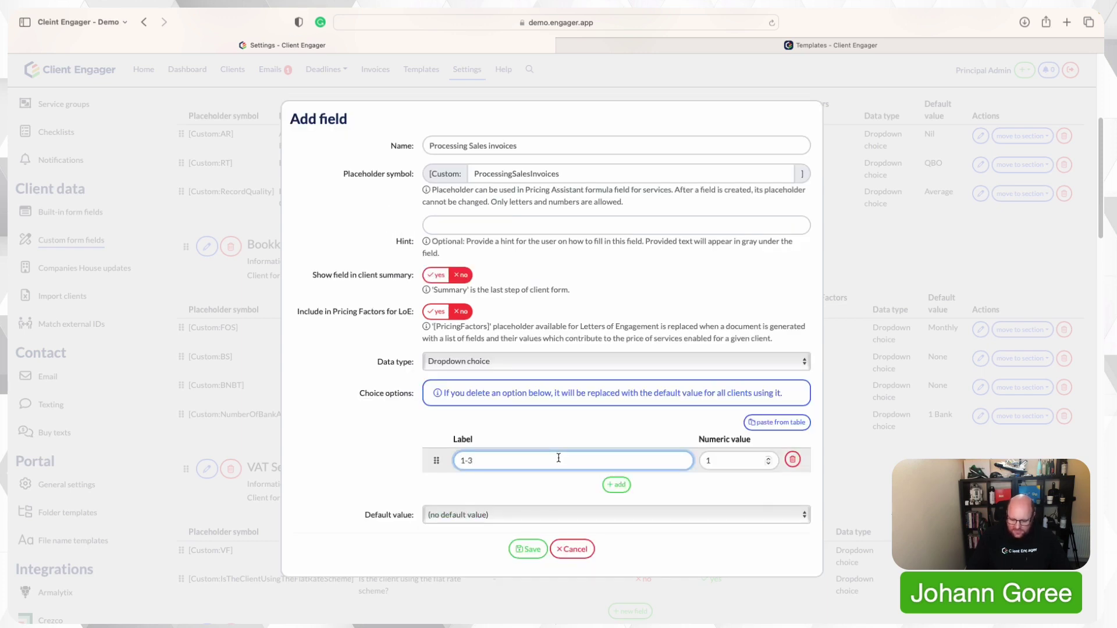
pyautogui.press('Tab')
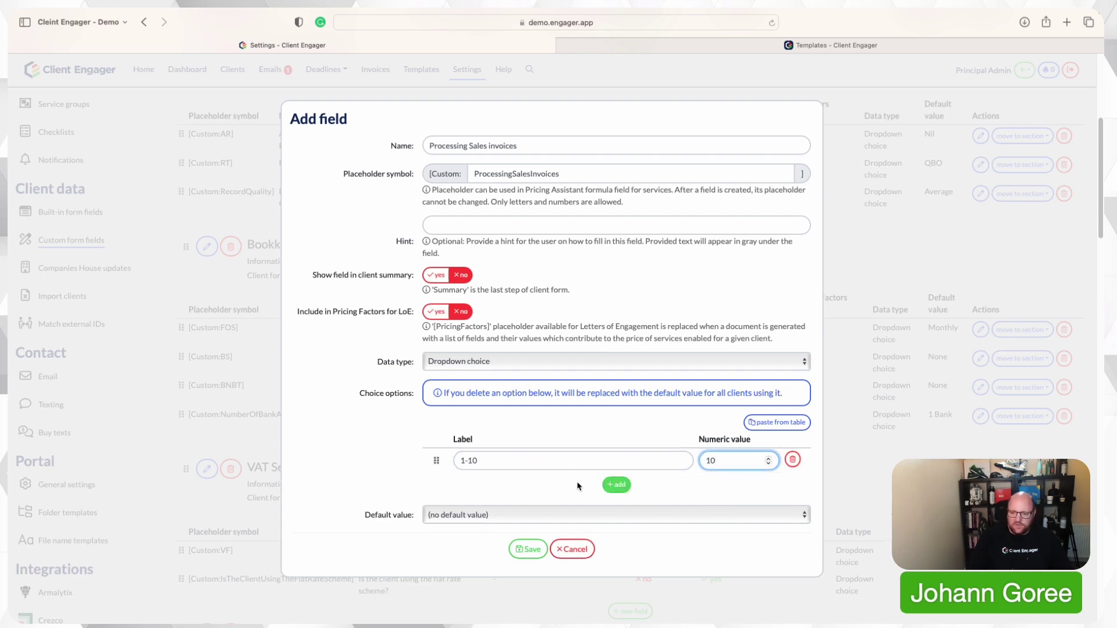
pyautogui.click(611, 486)
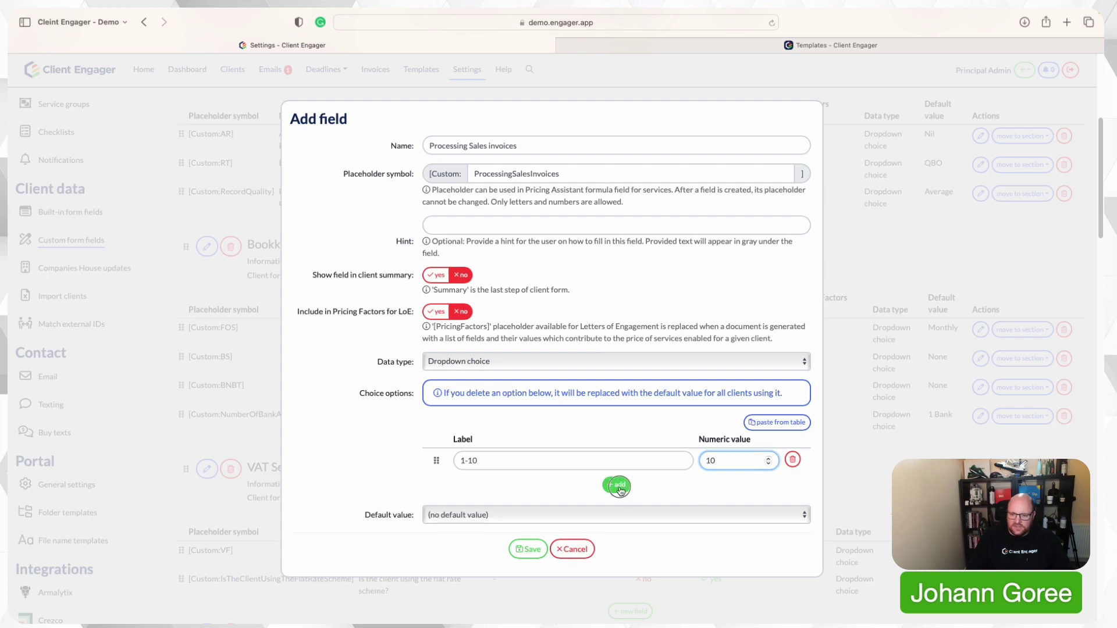
pyautogui.click(577, 479)
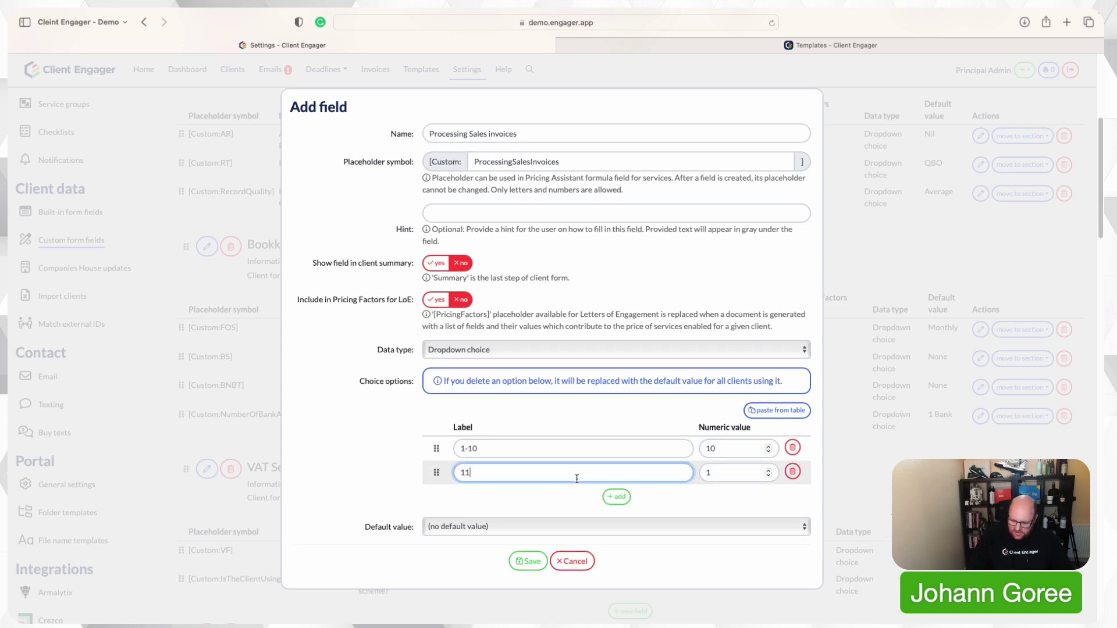
pyautogui.press('Tab')
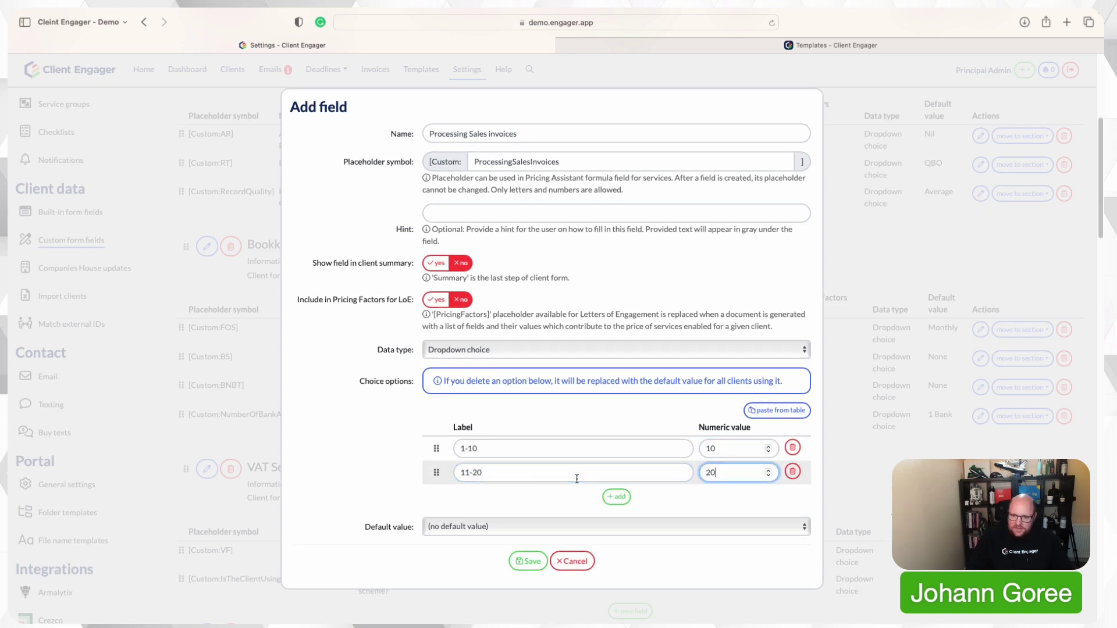
pyautogui.write('20')
pyautogui.click(619, 495)
pyautogui.click(621, 490)
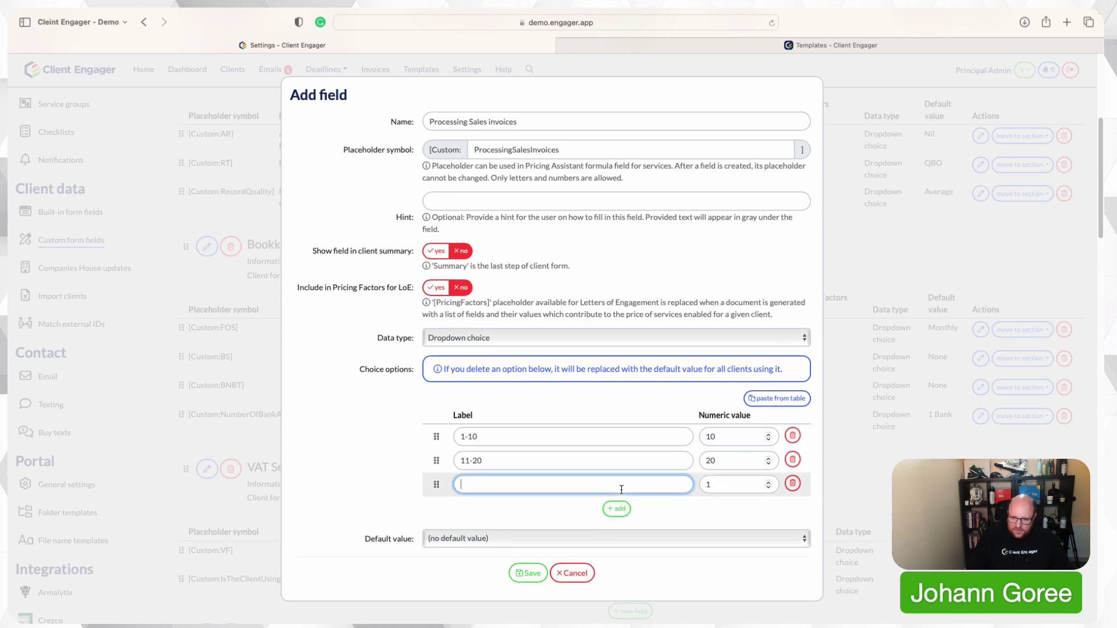
pyautogui.write('21-30')
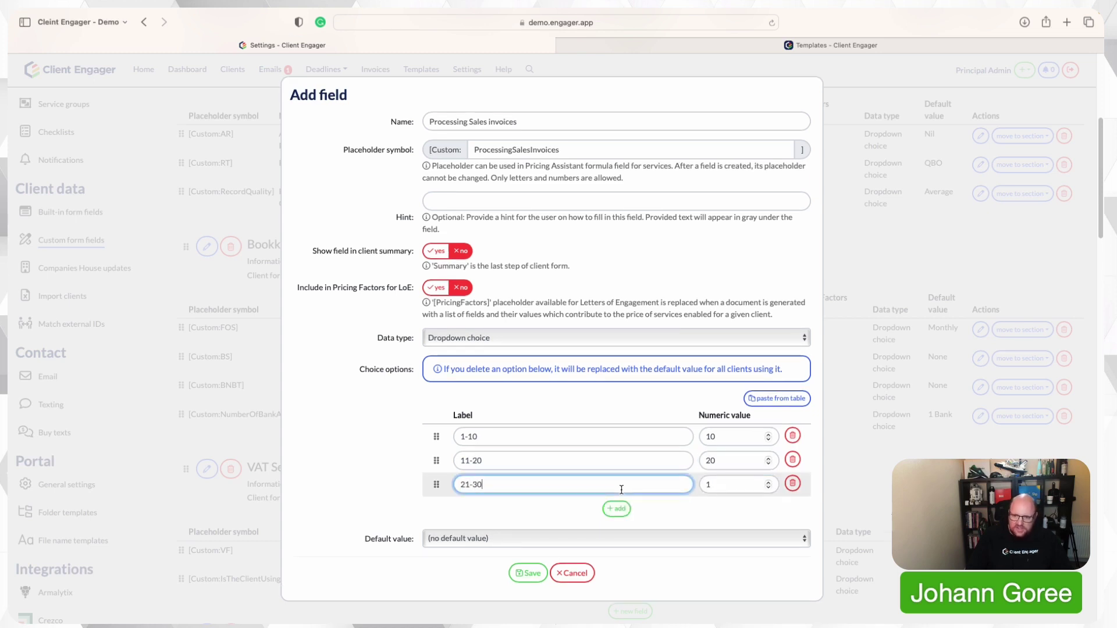
pyautogui.press('Tab')
pyautogui.write('30')
# Add options 31-40 valued 40 and Nil valued 0.
pyautogui.click(617, 509)
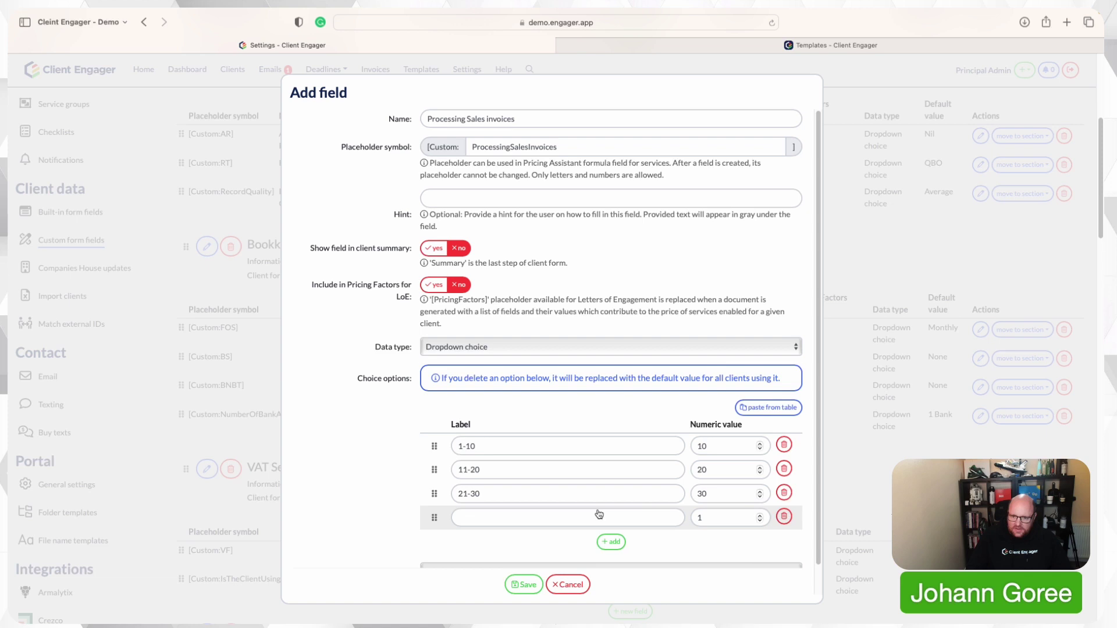
pyautogui.click(599, 511)
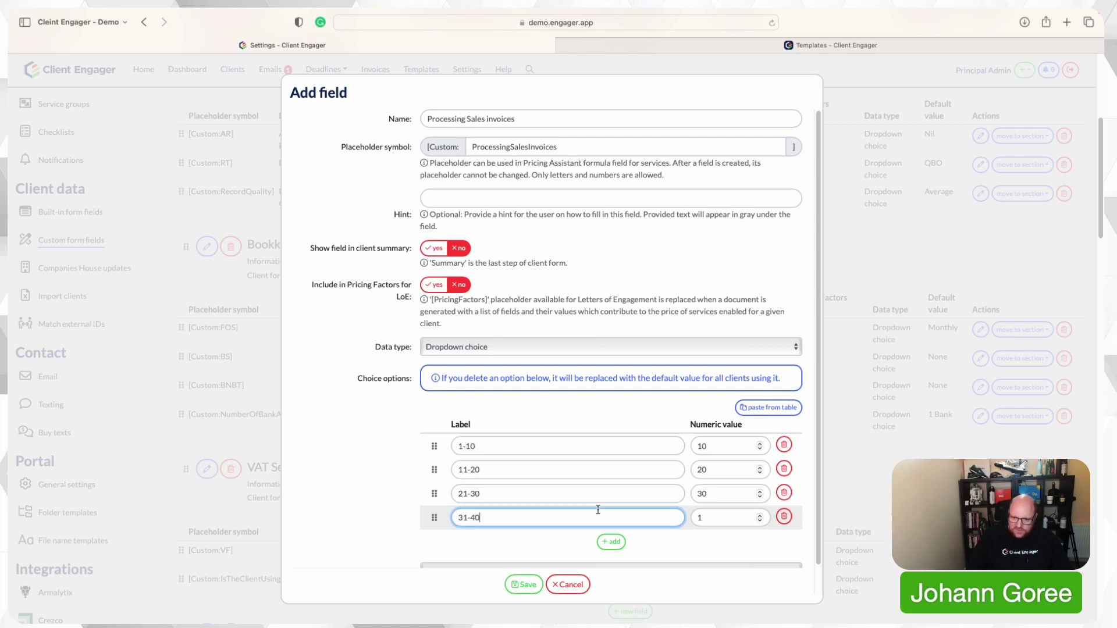
pyautogui.press('Tab')
pyautogui.write('40')
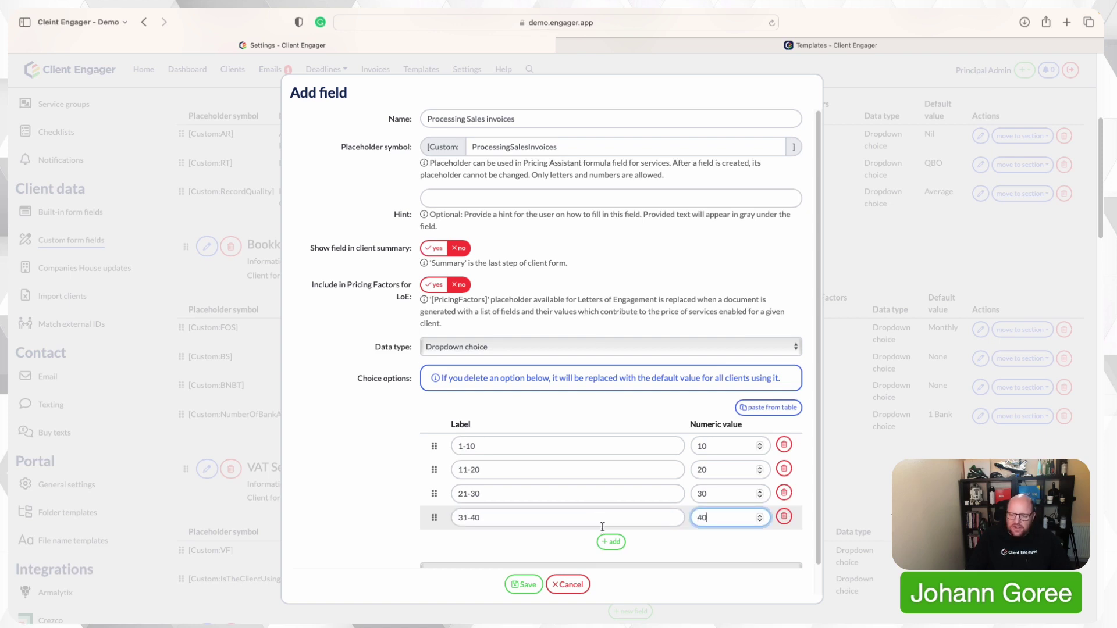
pyautogui.scroll(-2, 599, 526)
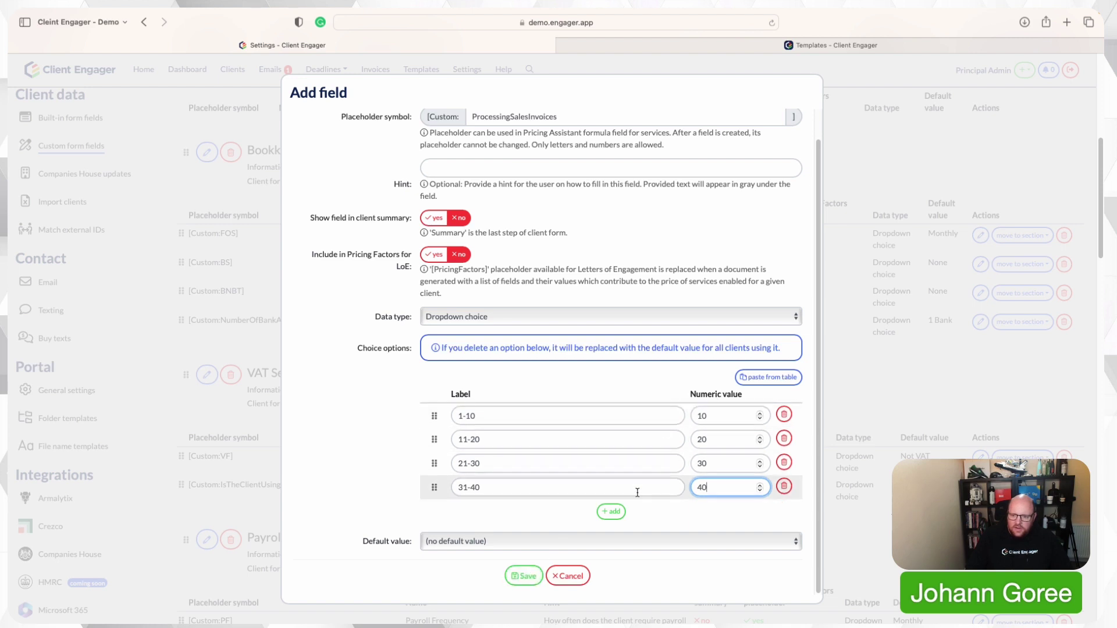
pyautogui.click(612, 513)
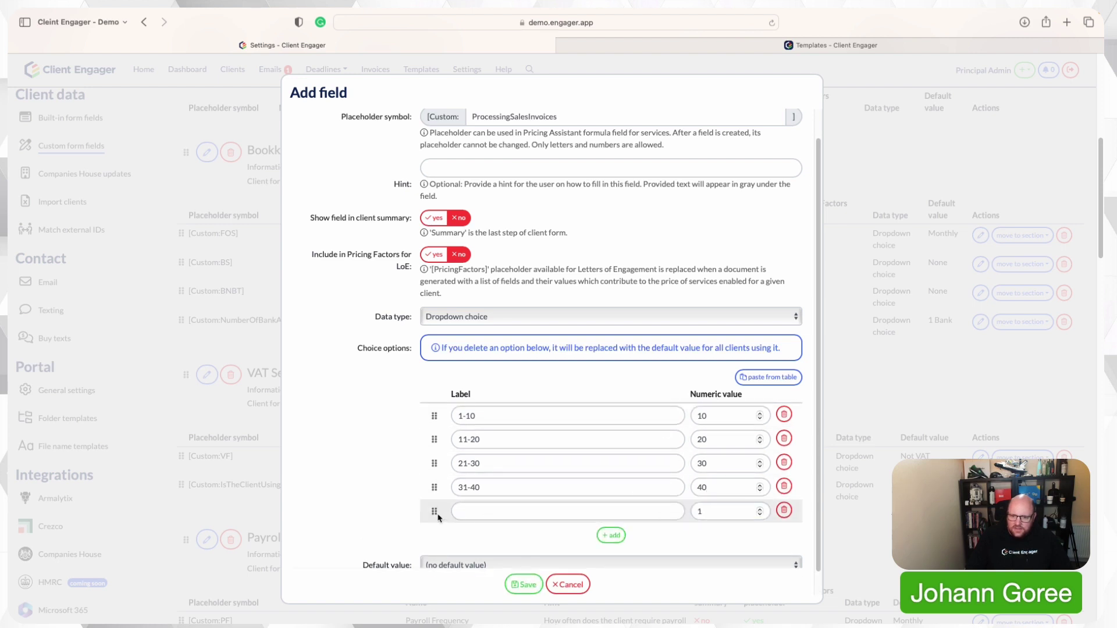
pyautogui.click(474, 511)
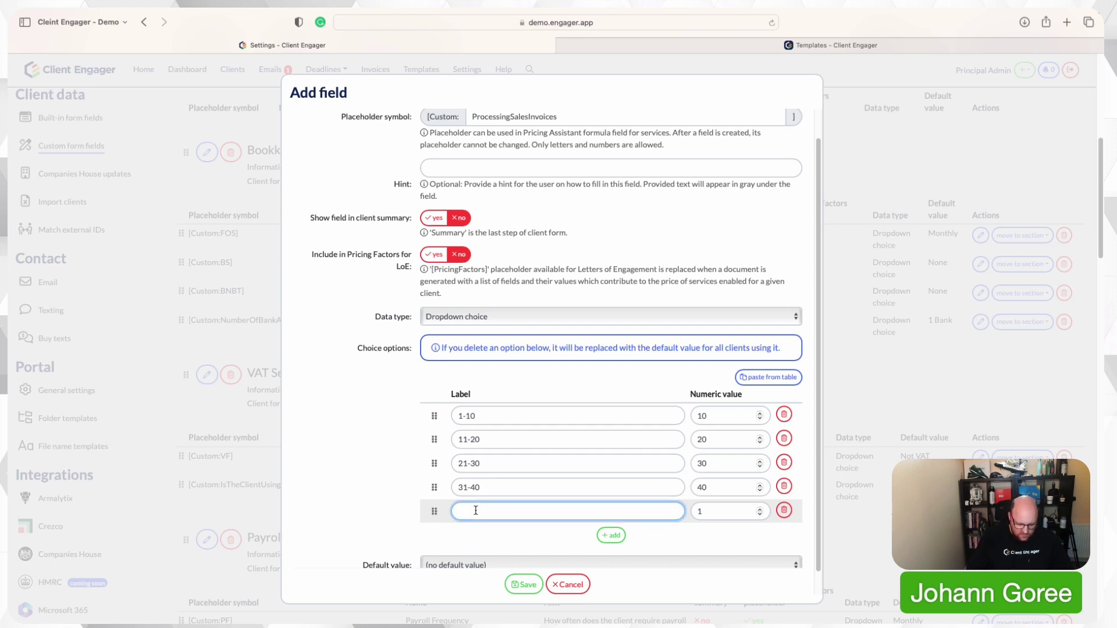
pyautogui.write('Nil')
pyautogui.press('Tab')
pyautogui.write('0')
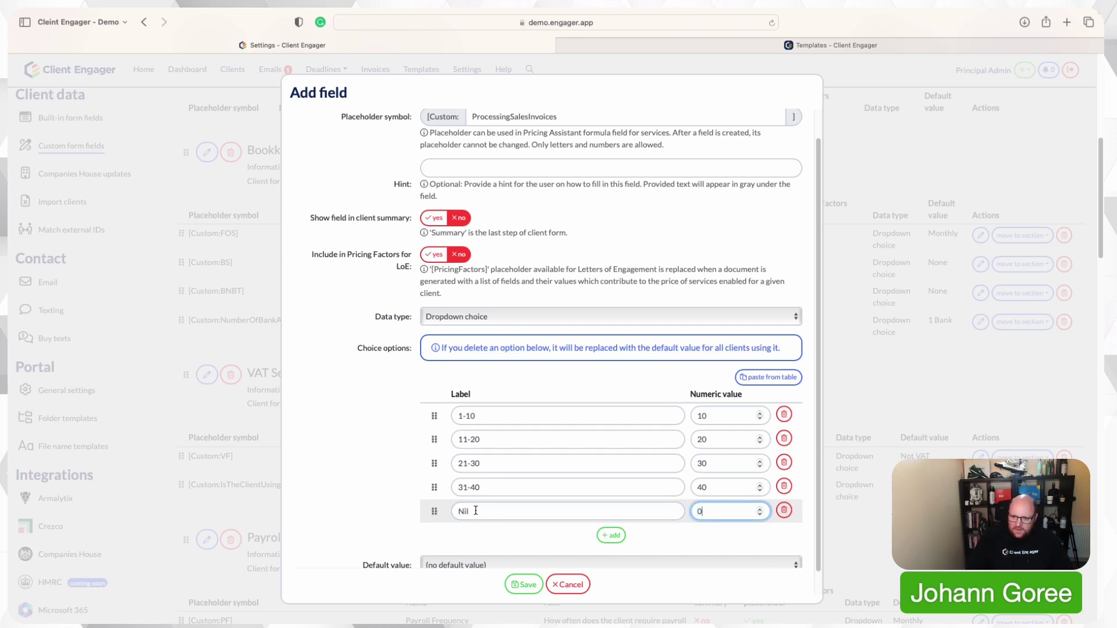
pyautogui.click(505, 530)
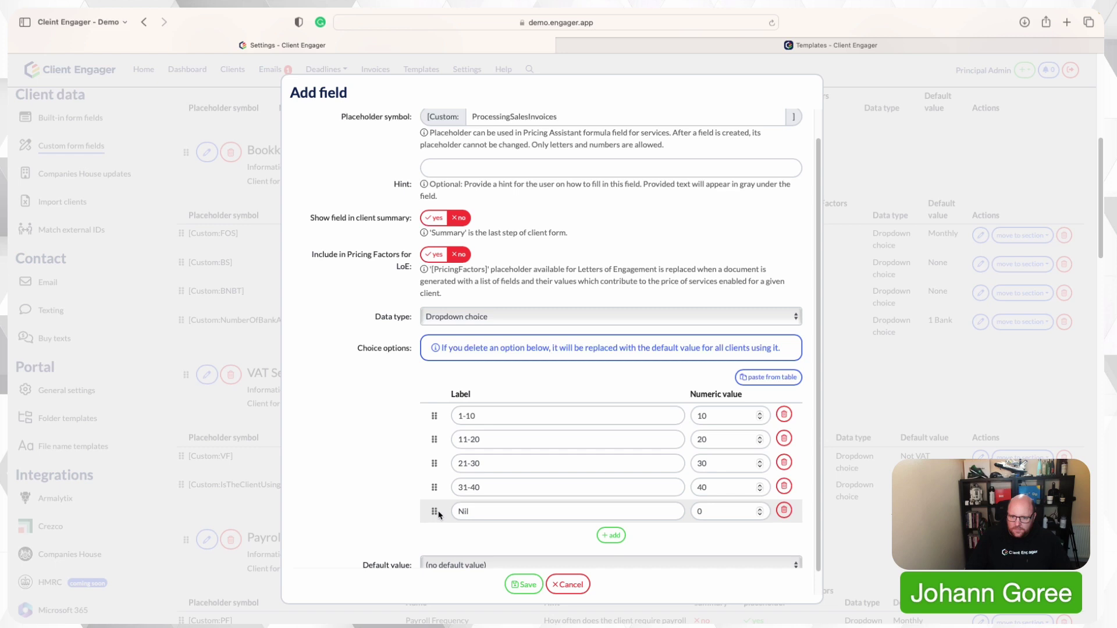
# Move Nil to the top, make it the default value, and create the field.
pyautogui.moveTo(438, 513); pyautogui.dragTo(434, 416)
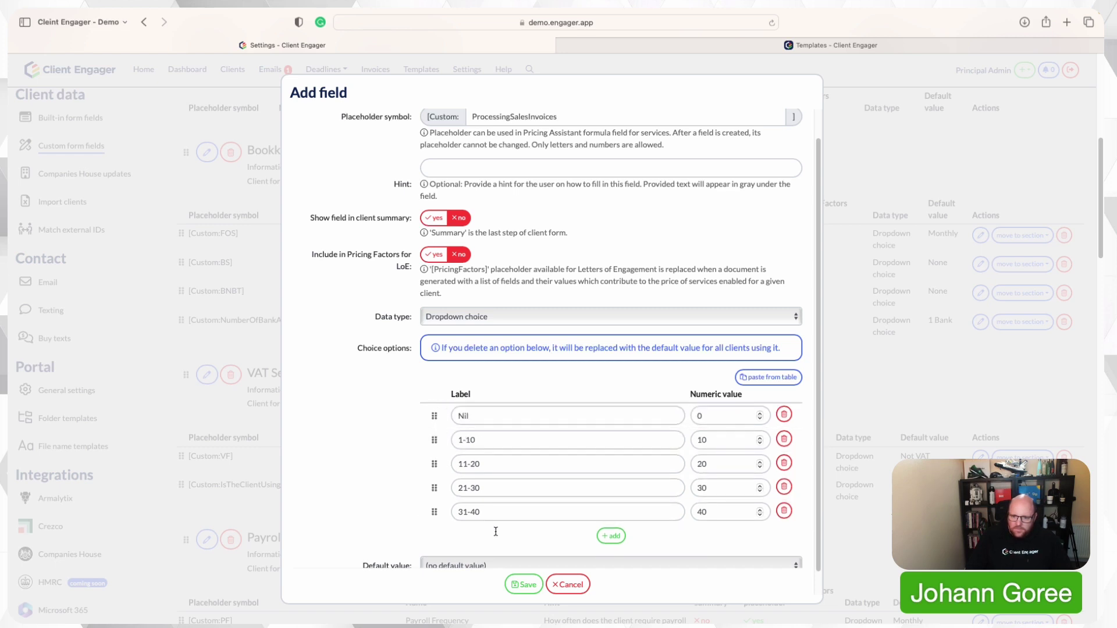
pyautogui.click(470, 563)
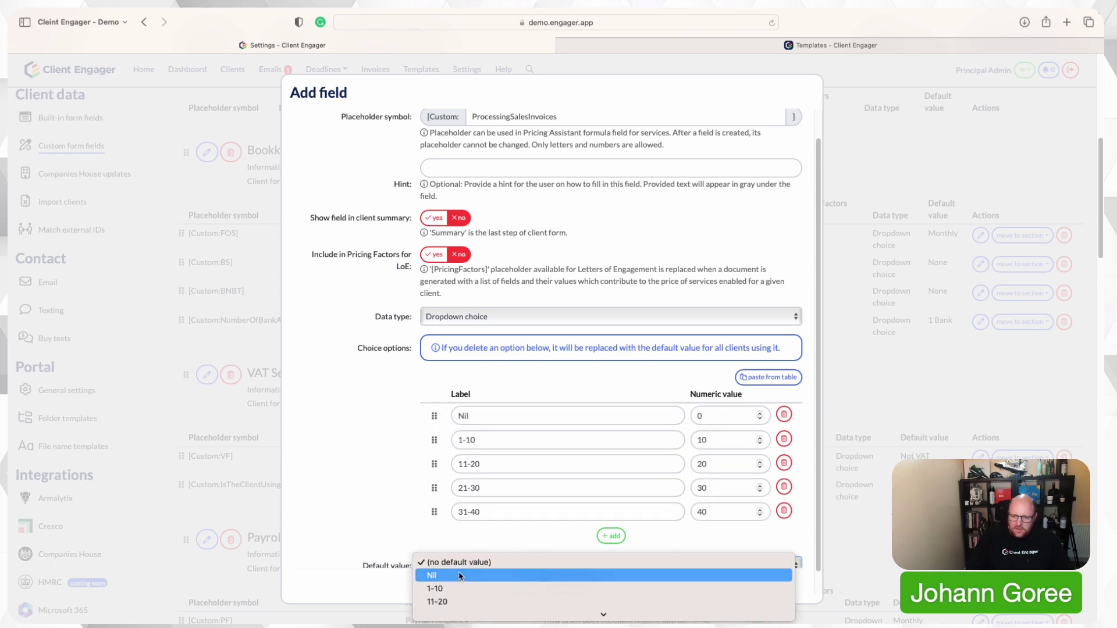
pyautogui.click(460, 576)
pyautogui.scroll(-1, 533, 540)
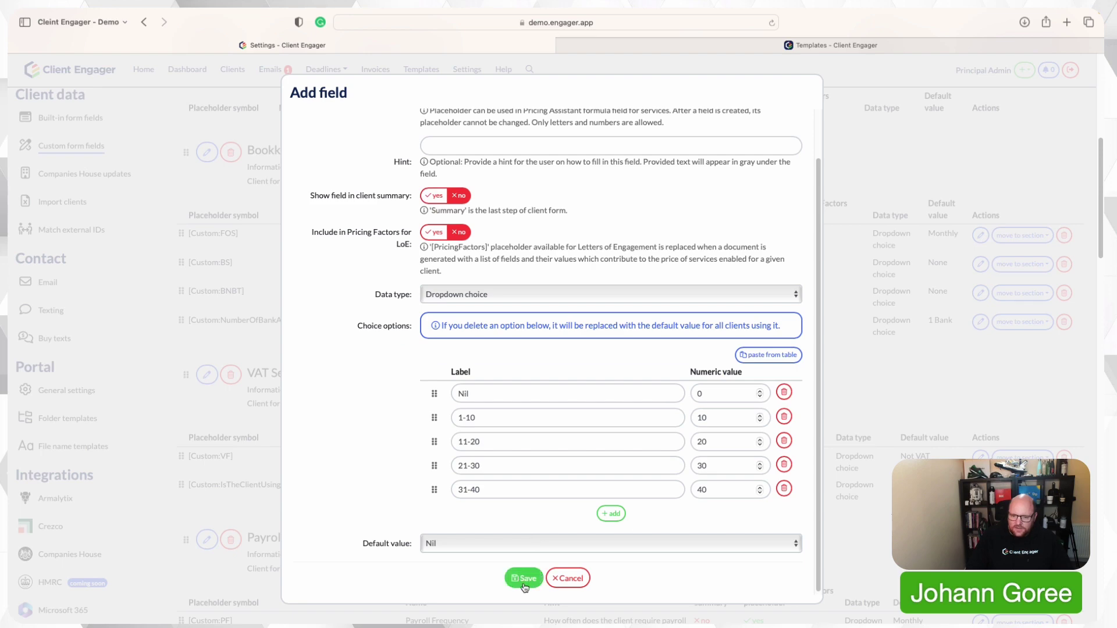
pyautogui.click(524, 579)
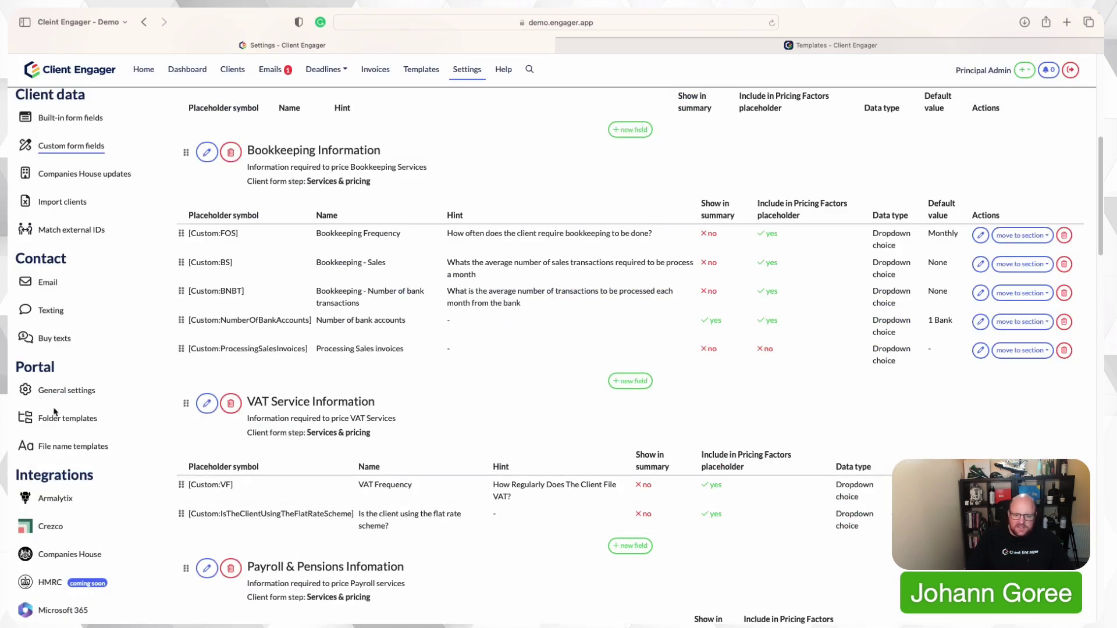
# Show the Services settings list down to the Processing Sales Invoices (PSI) service.
pyautogui.scroll(1, 35, 373)
pyautogui.scroll(-2, 47, 355)
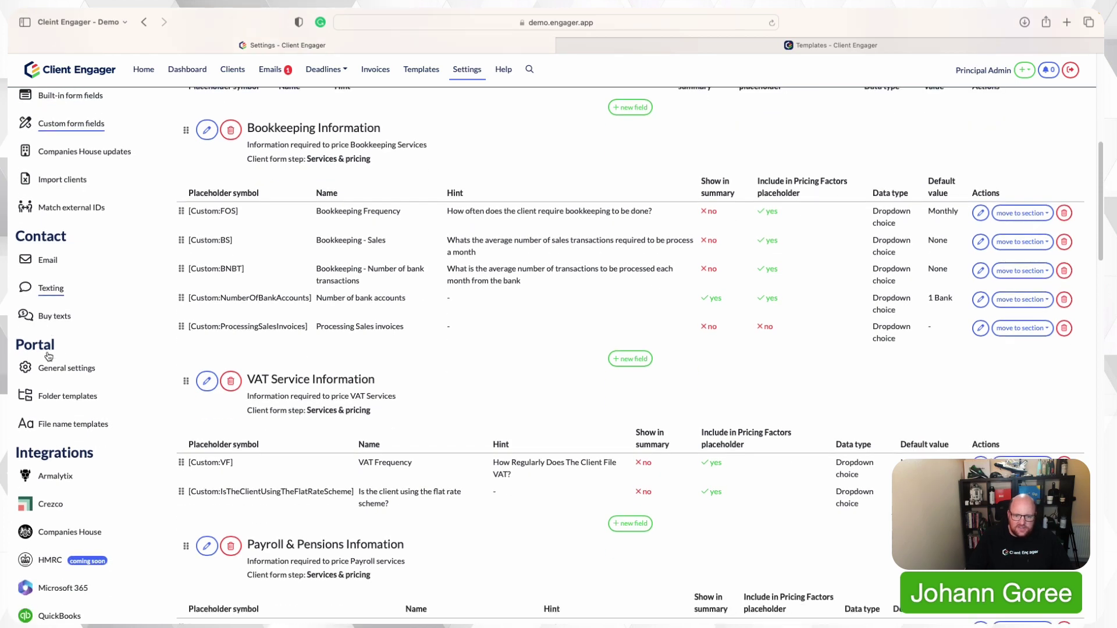
pyautogui.scroll(8, 57, 181)
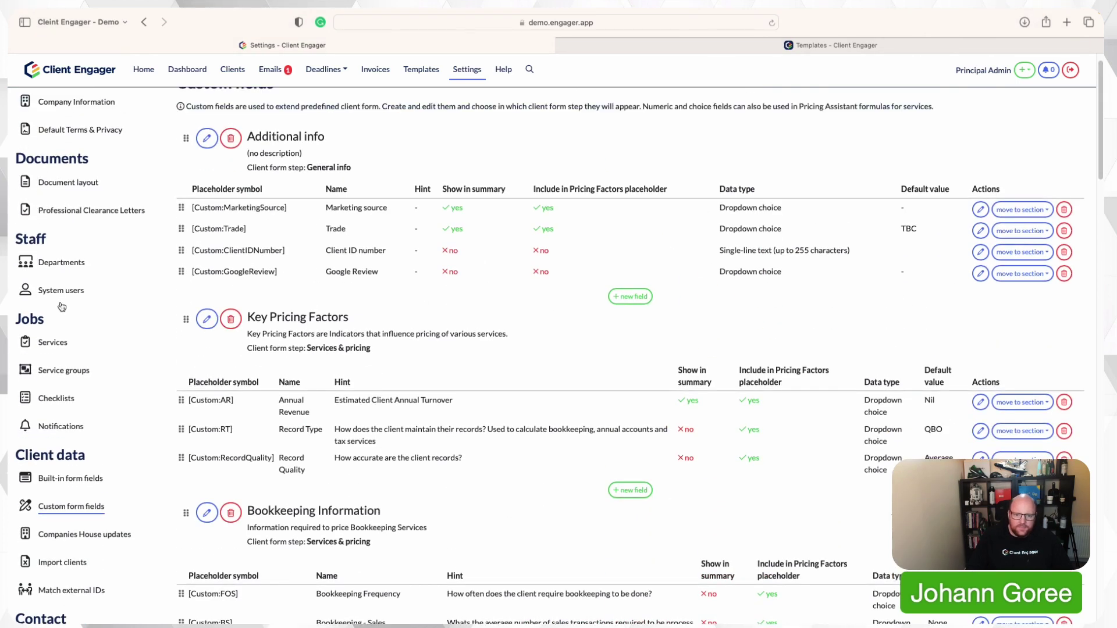
pyautogui.click(54, 342)
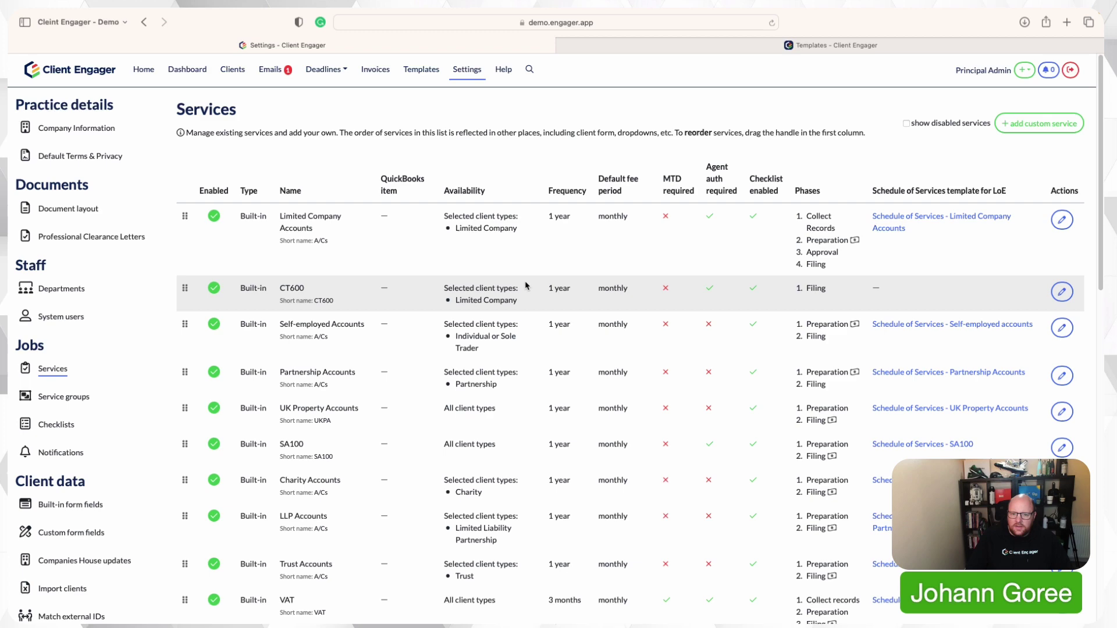
pyautogui.scroll(-15, 643, 375)
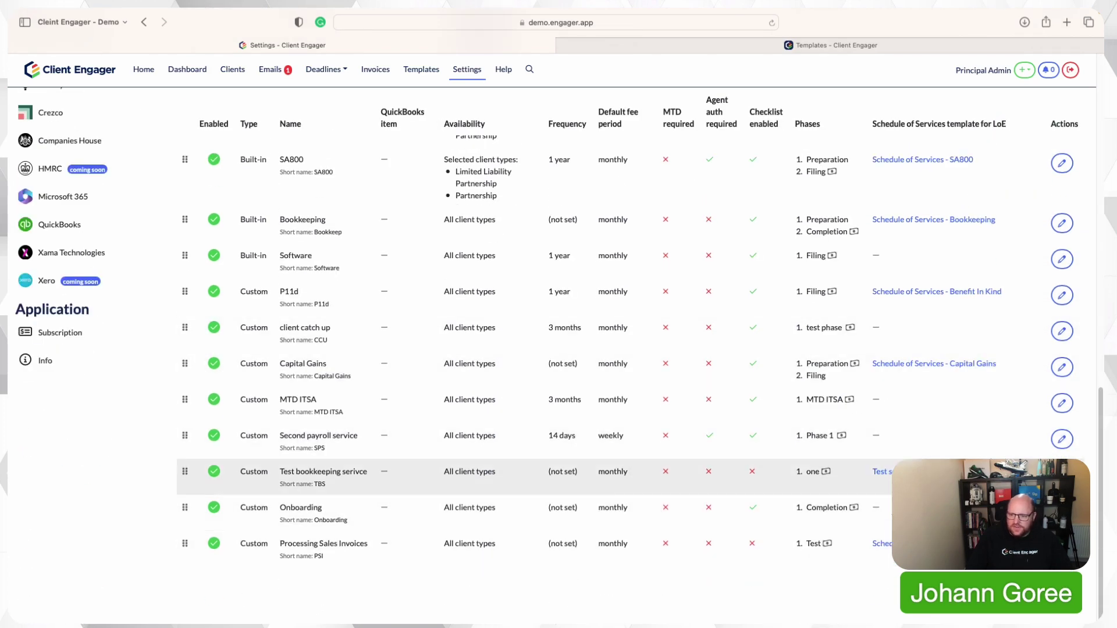
# Price Processing Sales Invoices as base fee 3 multiplied by the Processing Sales invoices field, and save.
pyautogui.click(1062, 544)
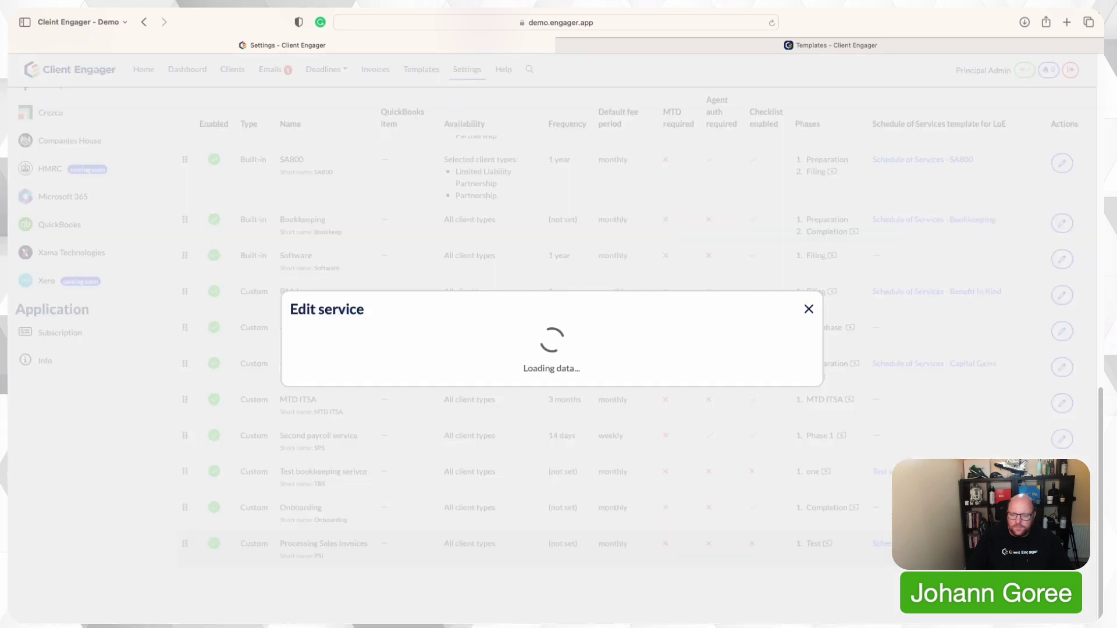
pyautogui.scroll(-5, 524, 390)
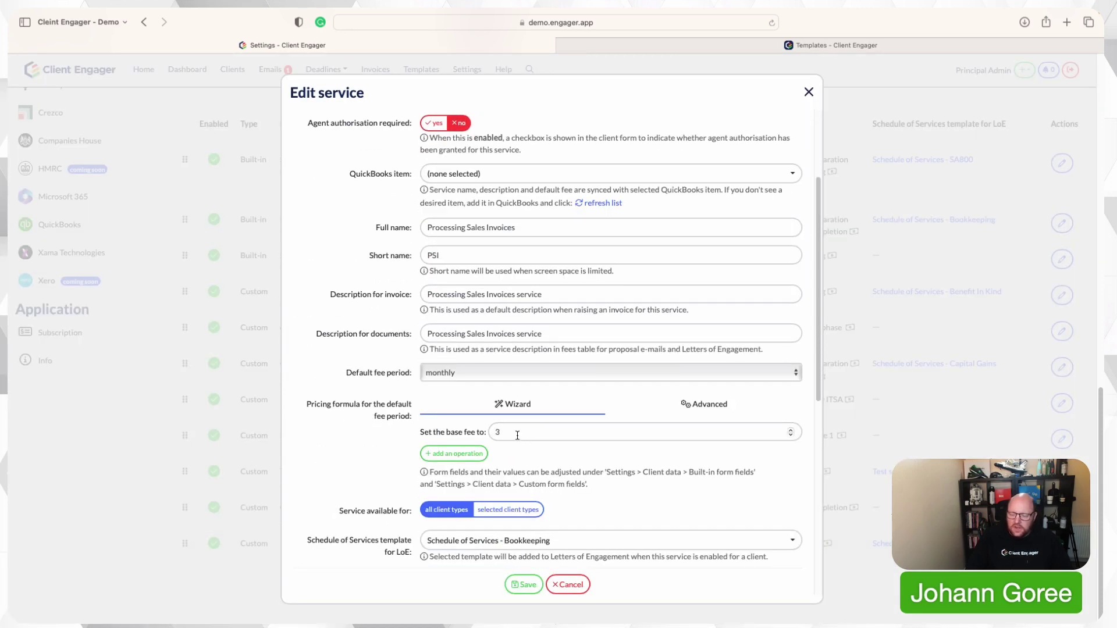
pyautogui.click(518, 435)
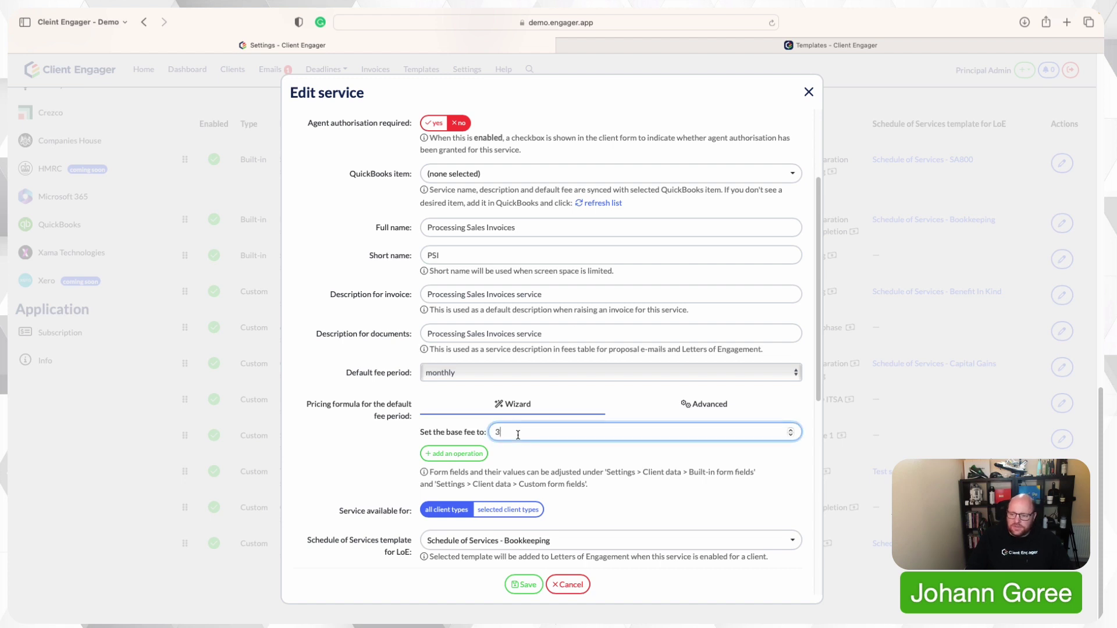
pyautogui.click(455, 453)
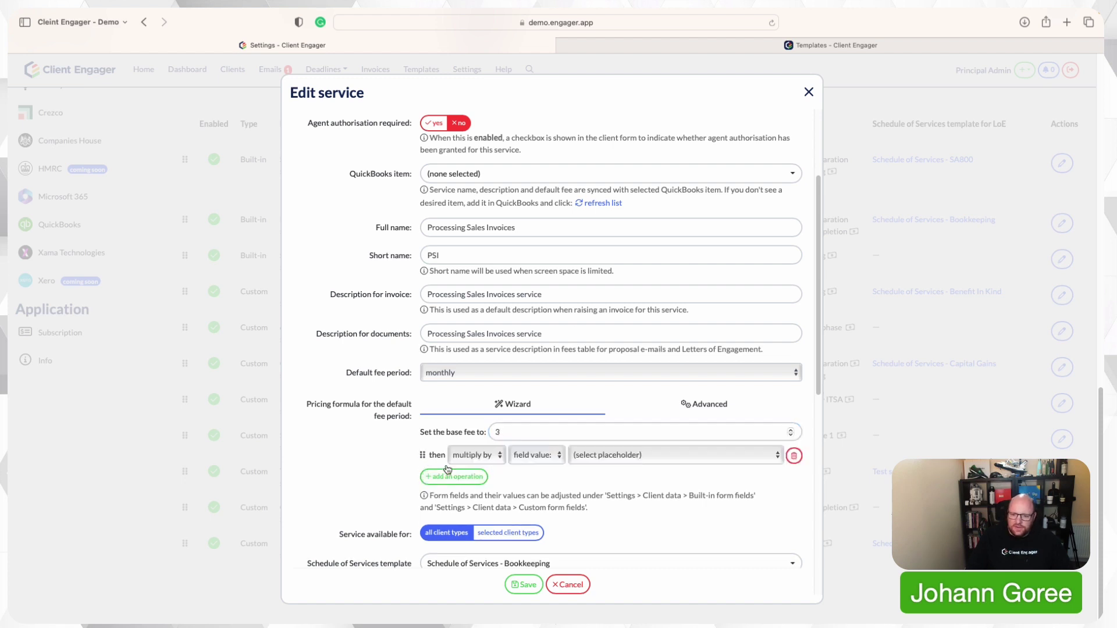
pyautogui.click(611, 463)
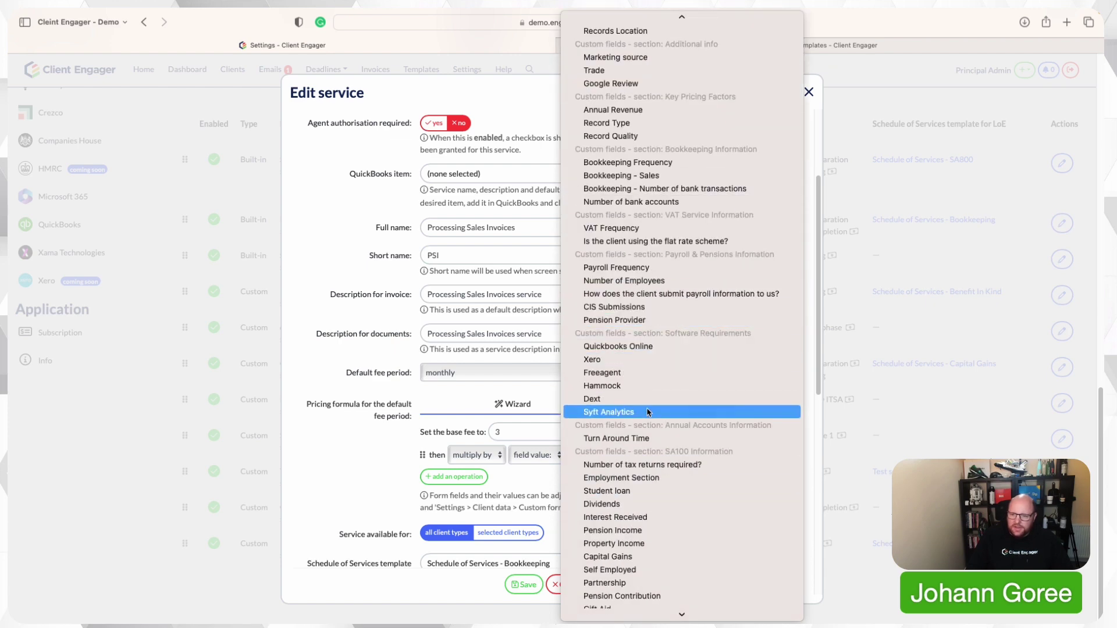
pyautogui.click(676, 191)
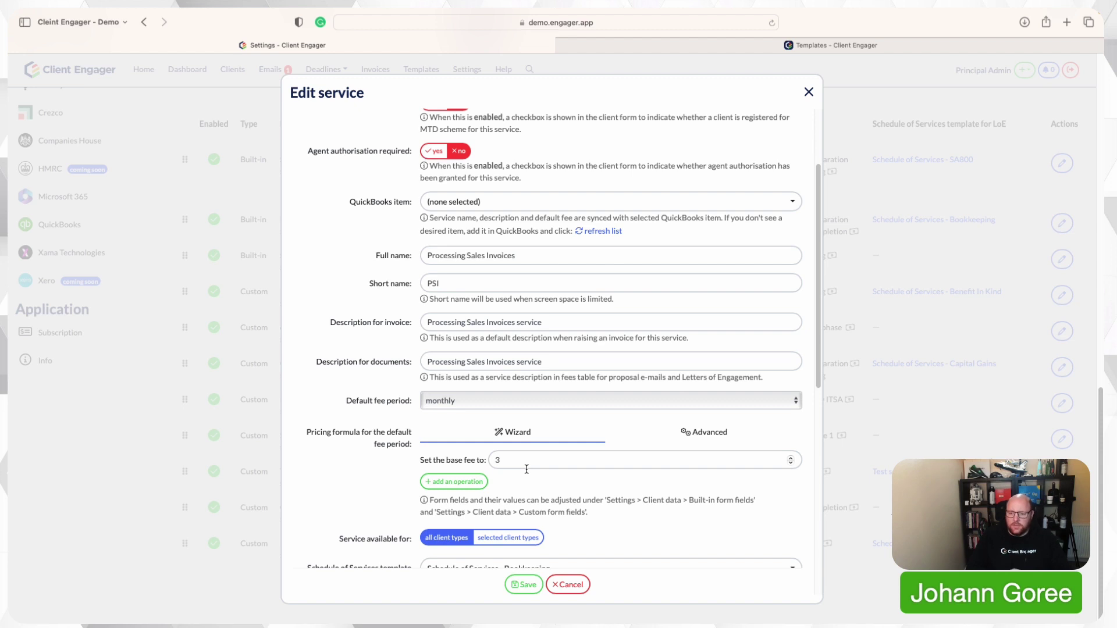
pyautogui.click(447, 482)
pyautogui.click(586, 487)
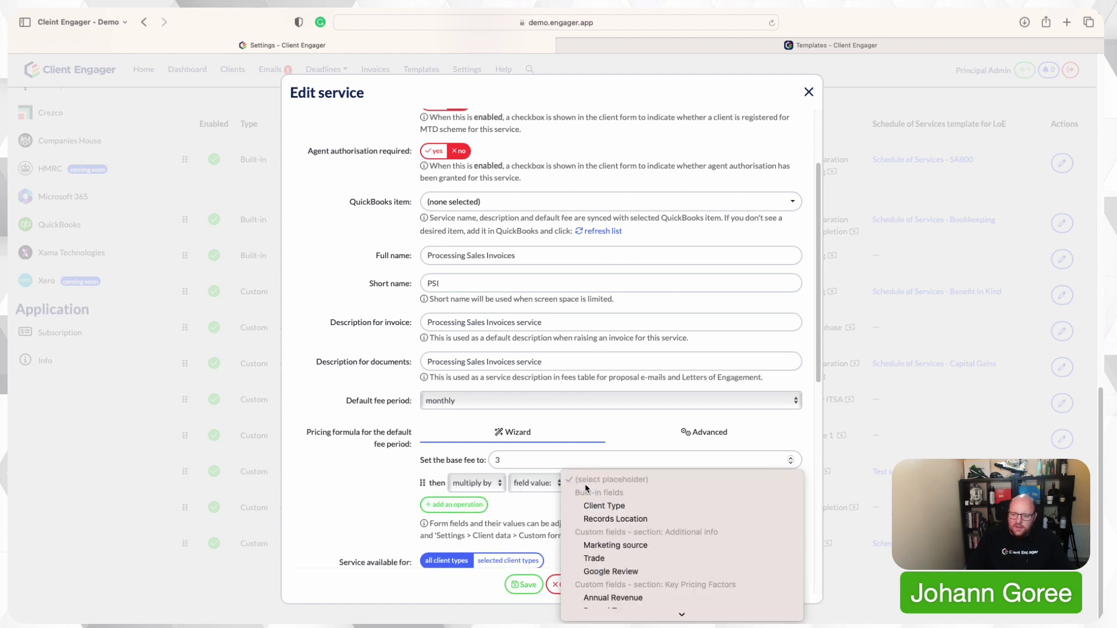
pyautogui.scroll(-1, 600, 533)
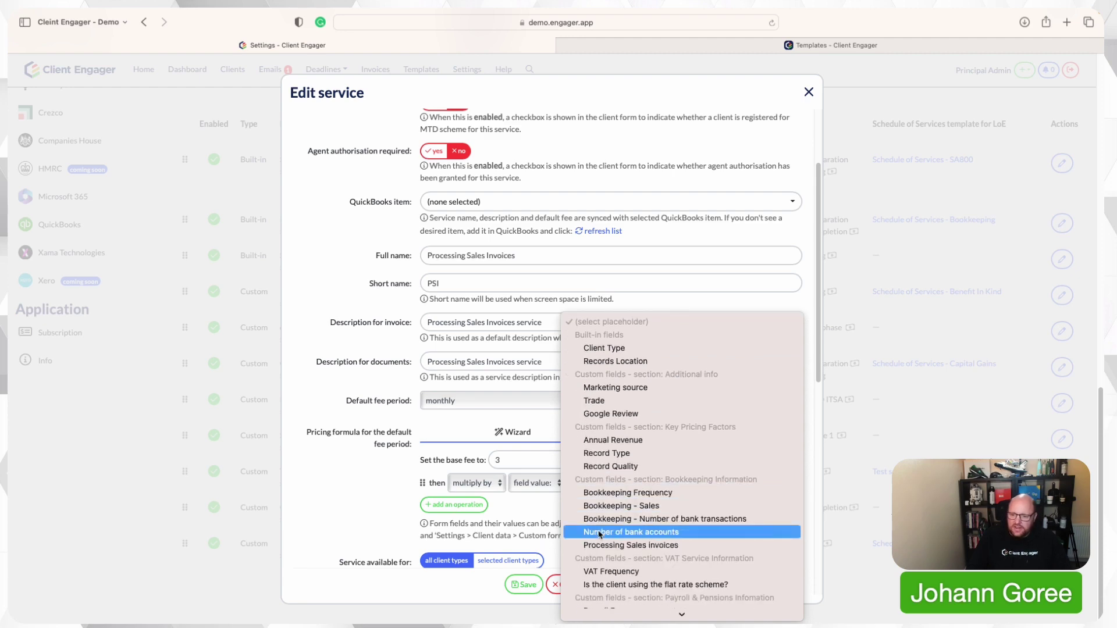
pyautogui.click(609, 547)
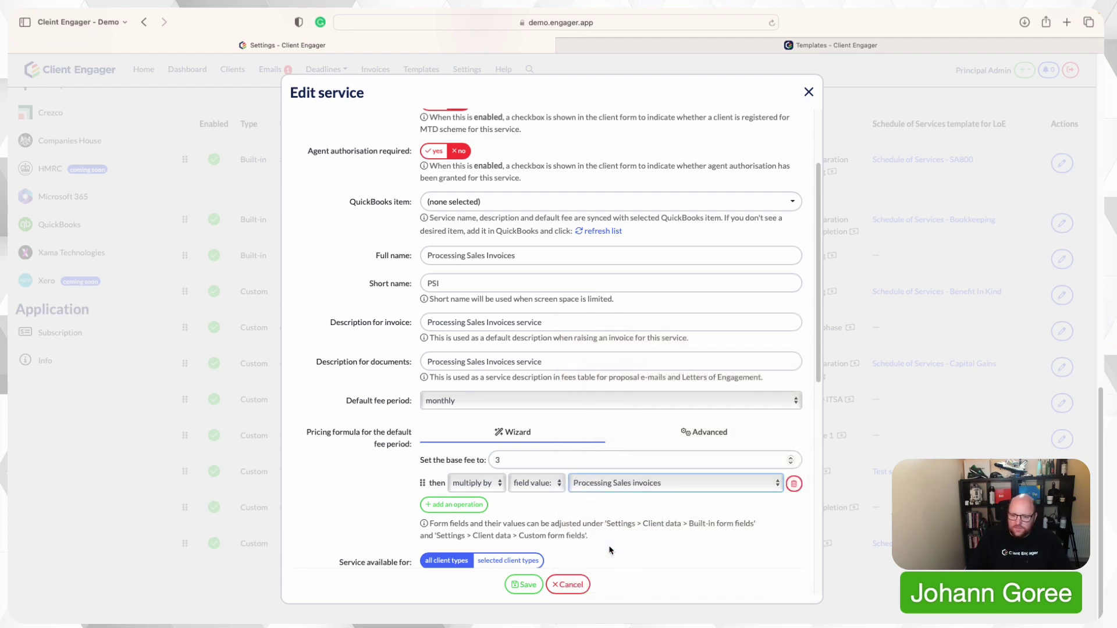
pyautogui.click(525, 584)
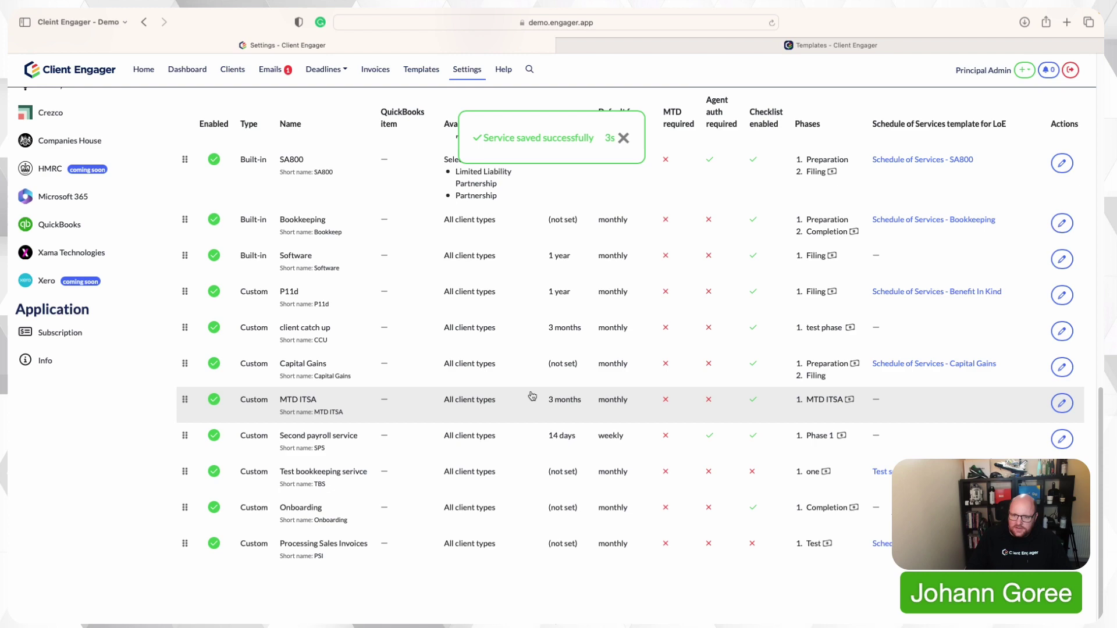
# Open client Client Engager Online Limited at its Step 4 Services & pricing.
pyautogui.click(232, 70)
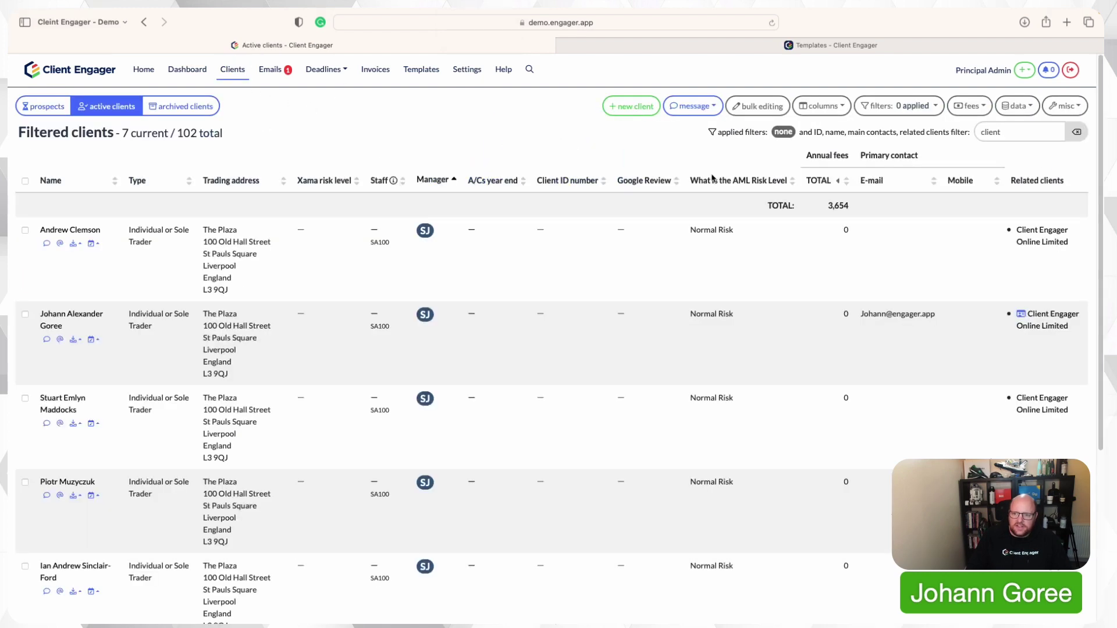
pyautogui.scroll(-4, 272, 382)
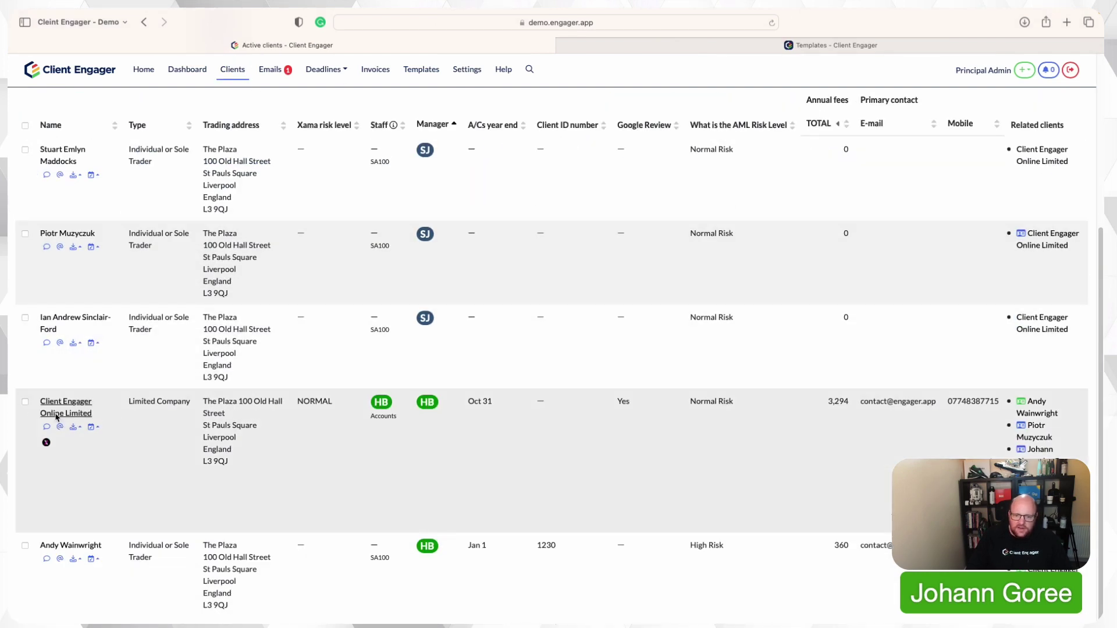
pyautogui.click(66, 401)
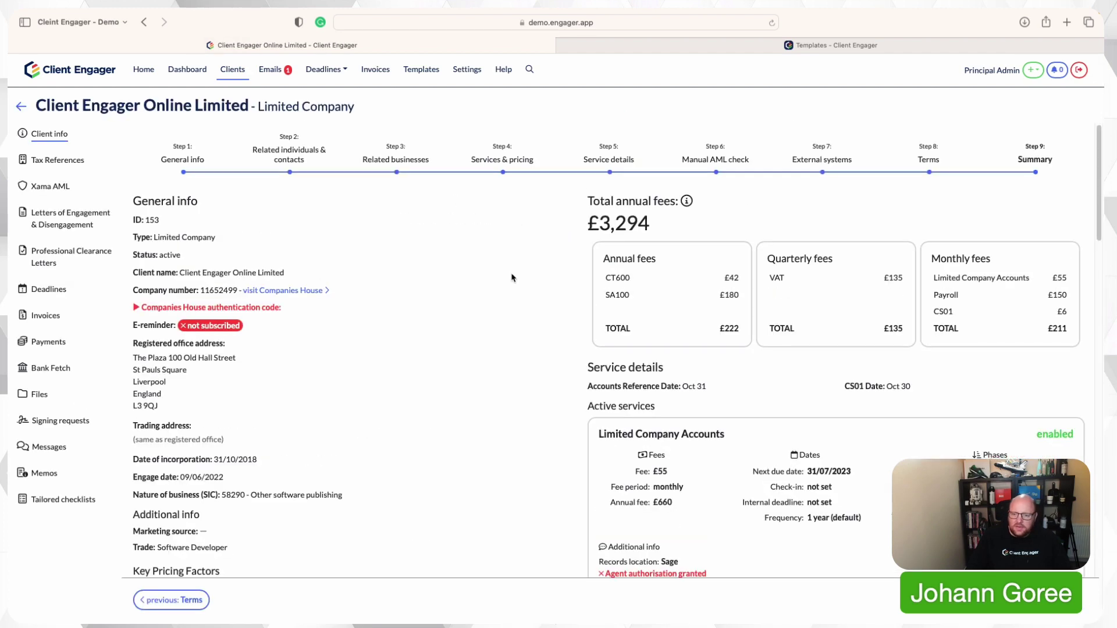
pyautogui.click(494, 159)
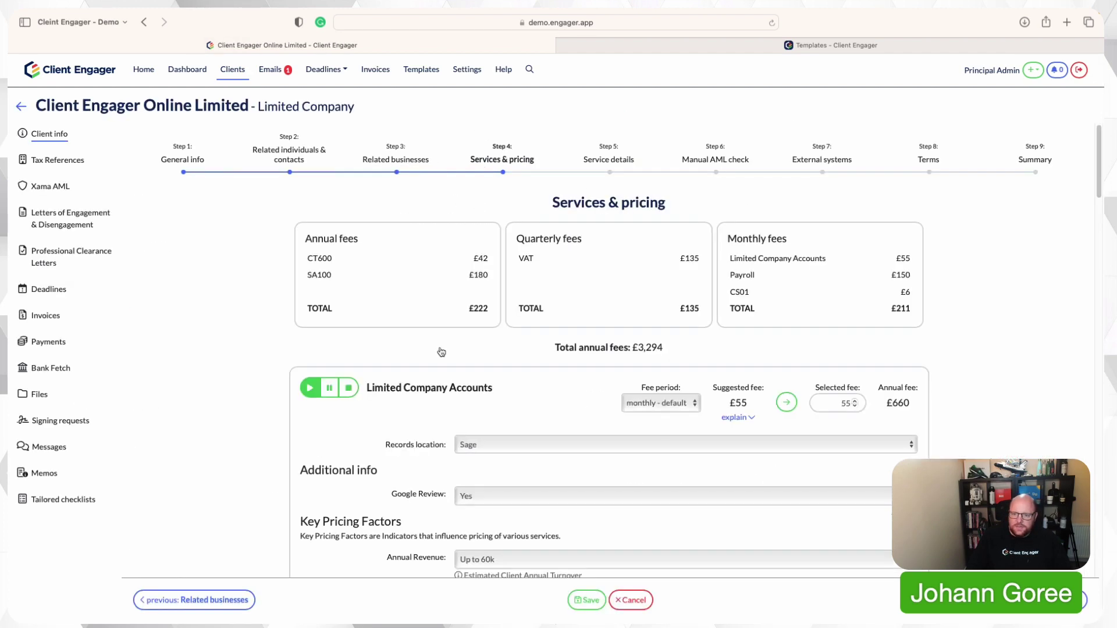
pyautogui.scroll(-20, 442, 352)
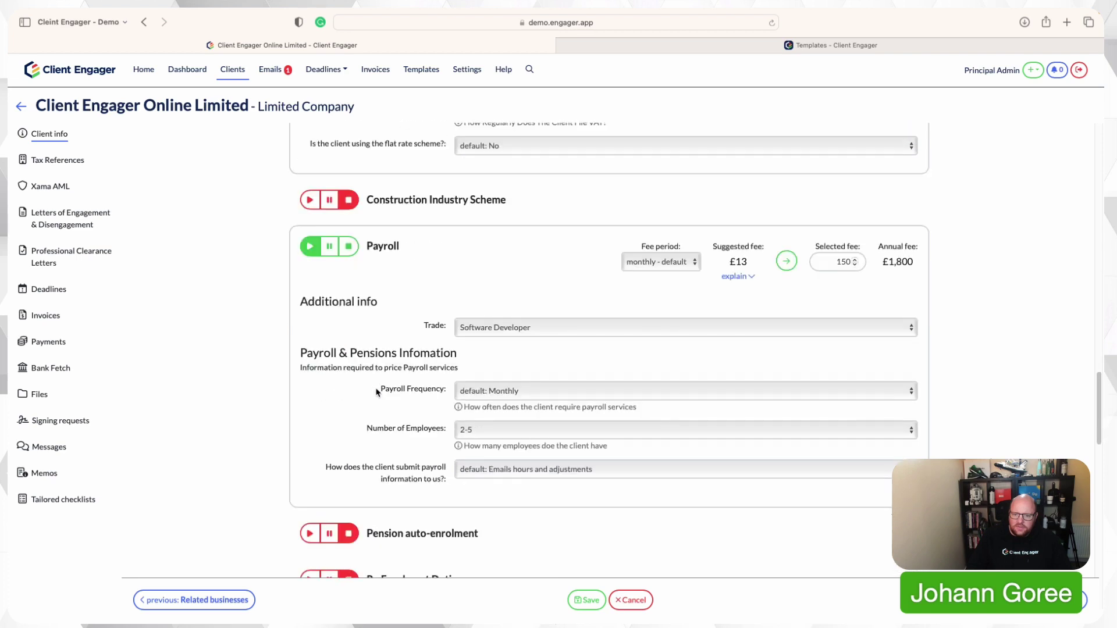
pyautogui.scroll(-15, 376, 393)
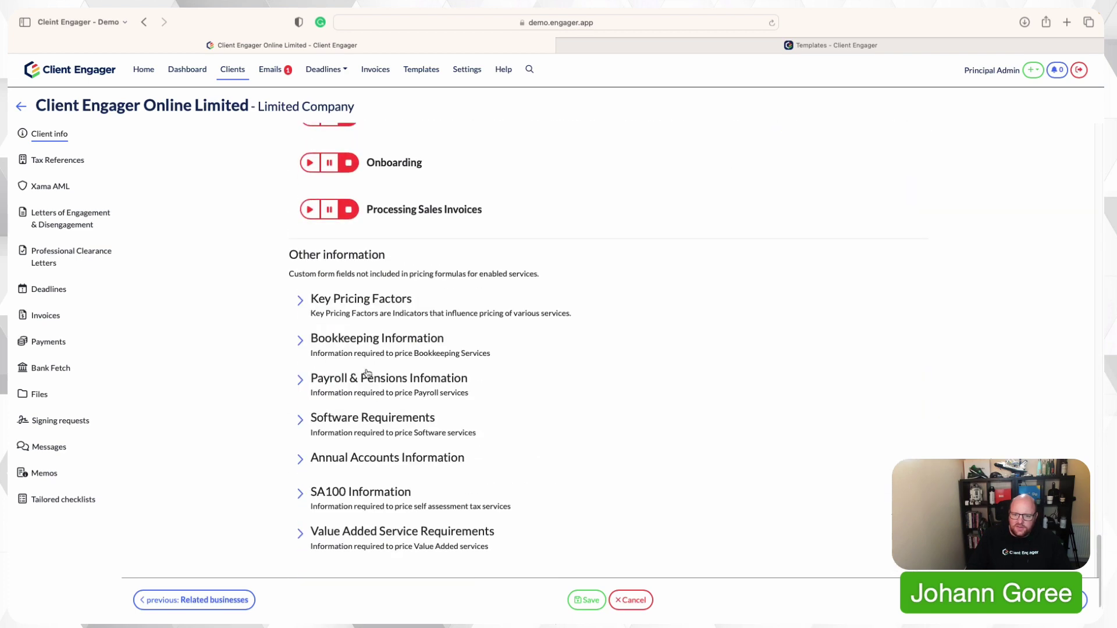
# Enable Processing Sales Invoices and set the invoice band to 31-40.
pyautogui.scroll(6, 367, 374)
pyautogui.scroll(-6, 347, 312)
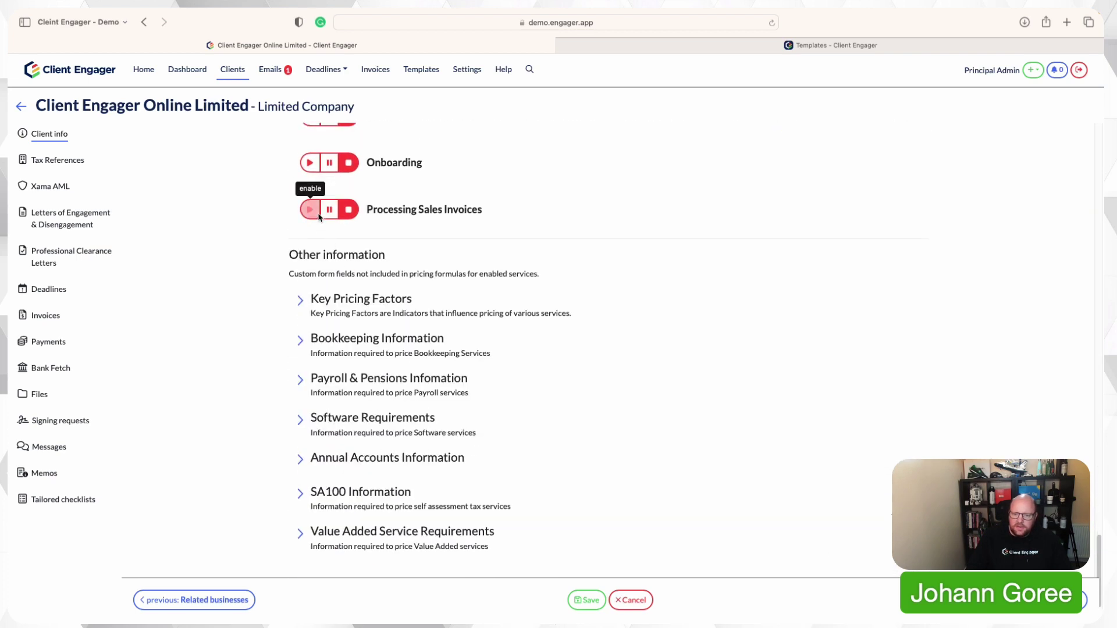
pyautogui.click(310, 210)
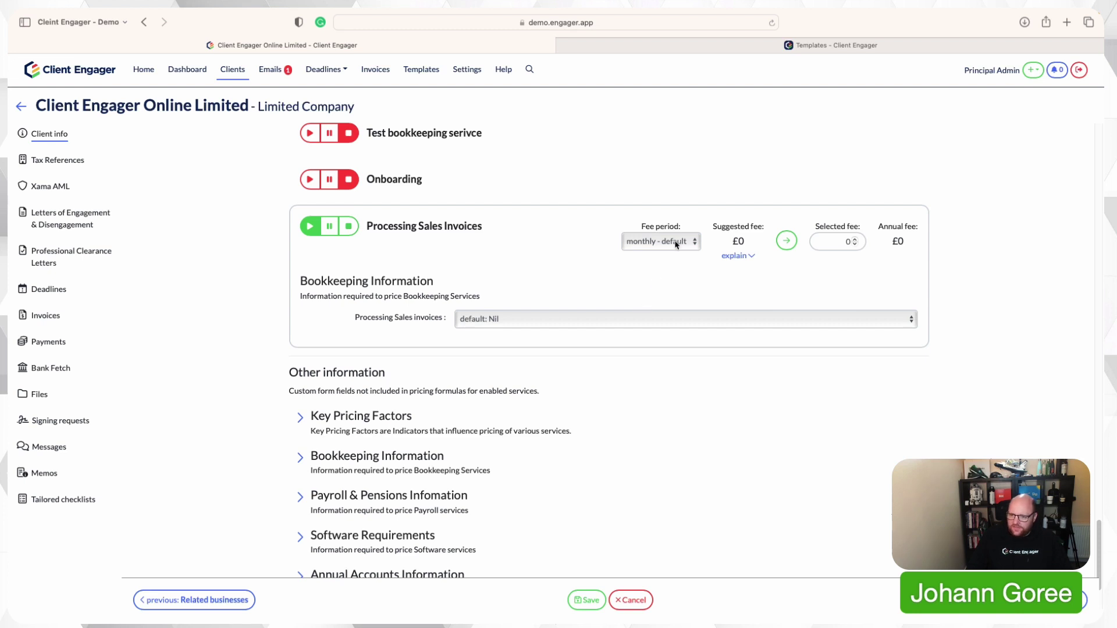
pyautogui.click(649, 316)
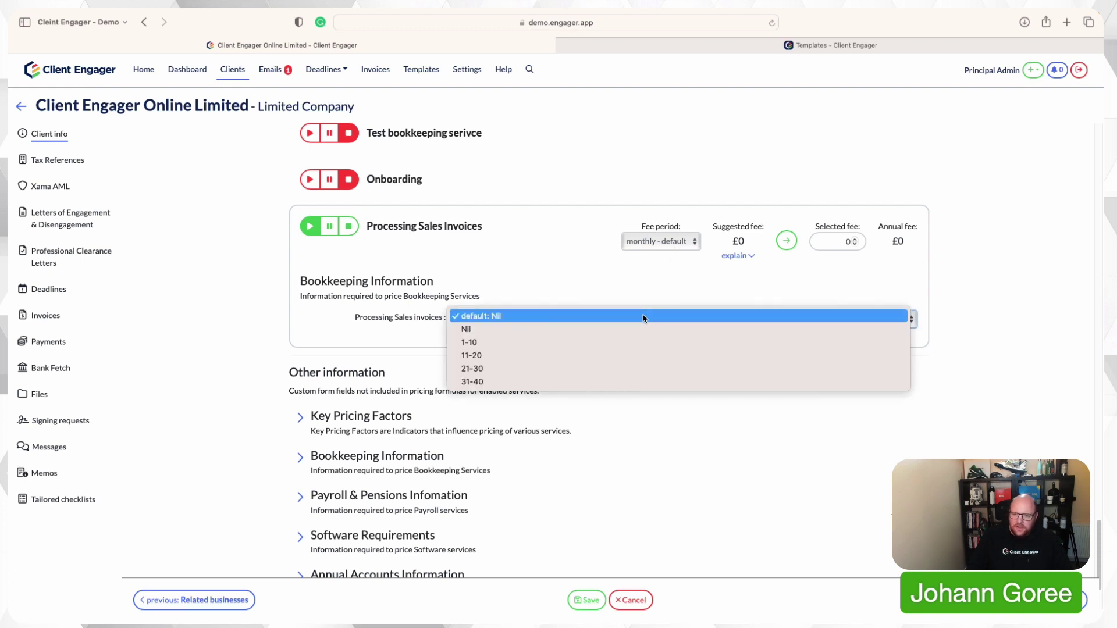
pyautogui.click(586, 349)
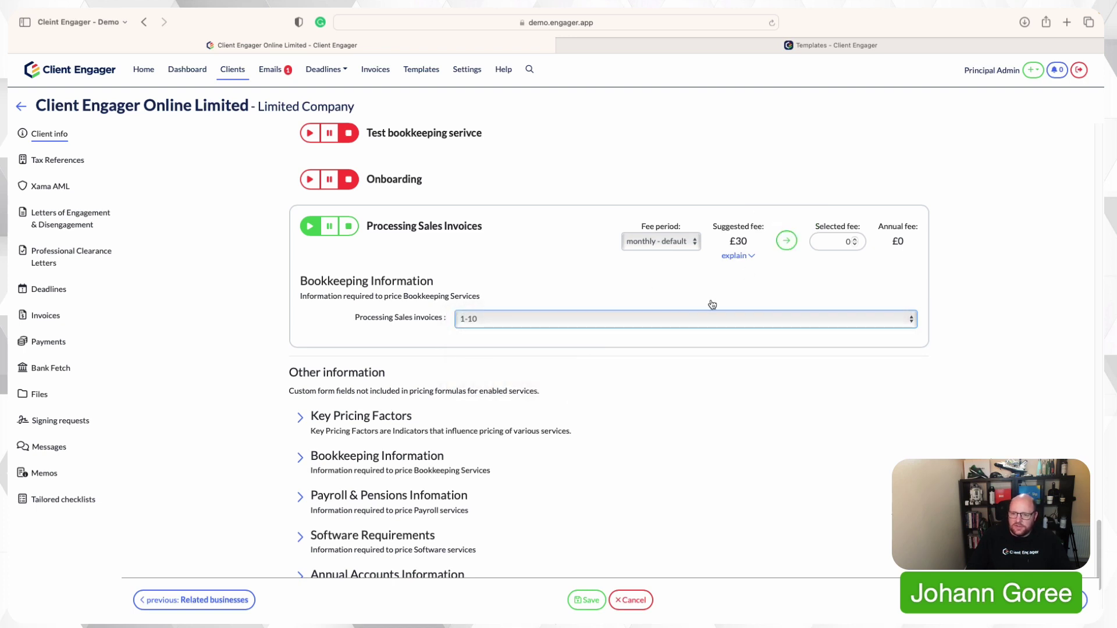
pyautogui.click(678, 319)
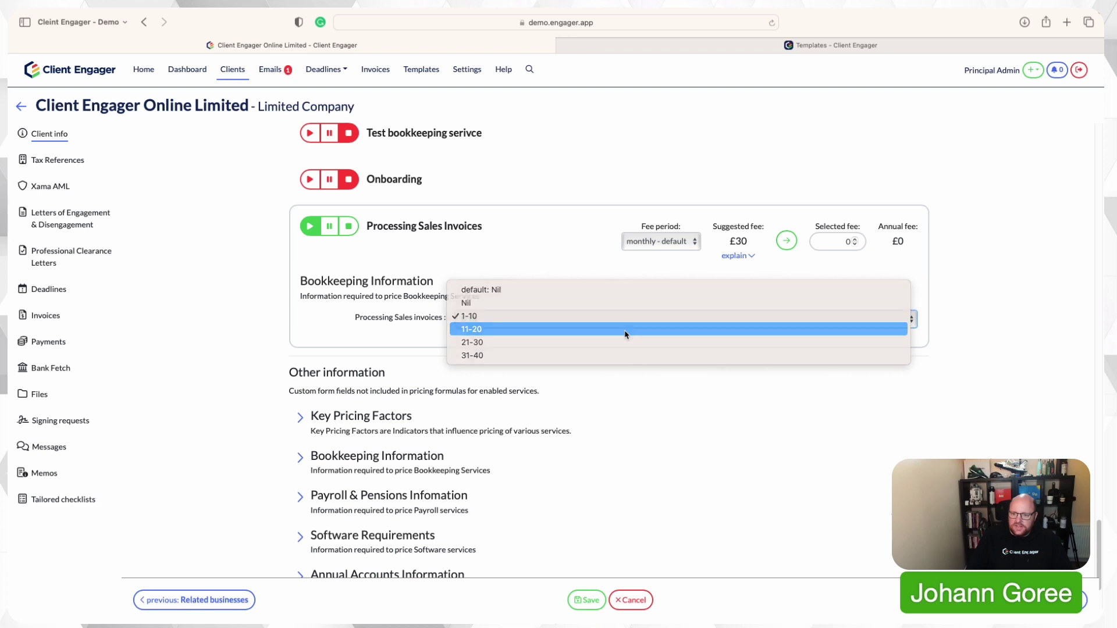
pyautogui.click(625, 330)
pyautogui.click(634, 316)
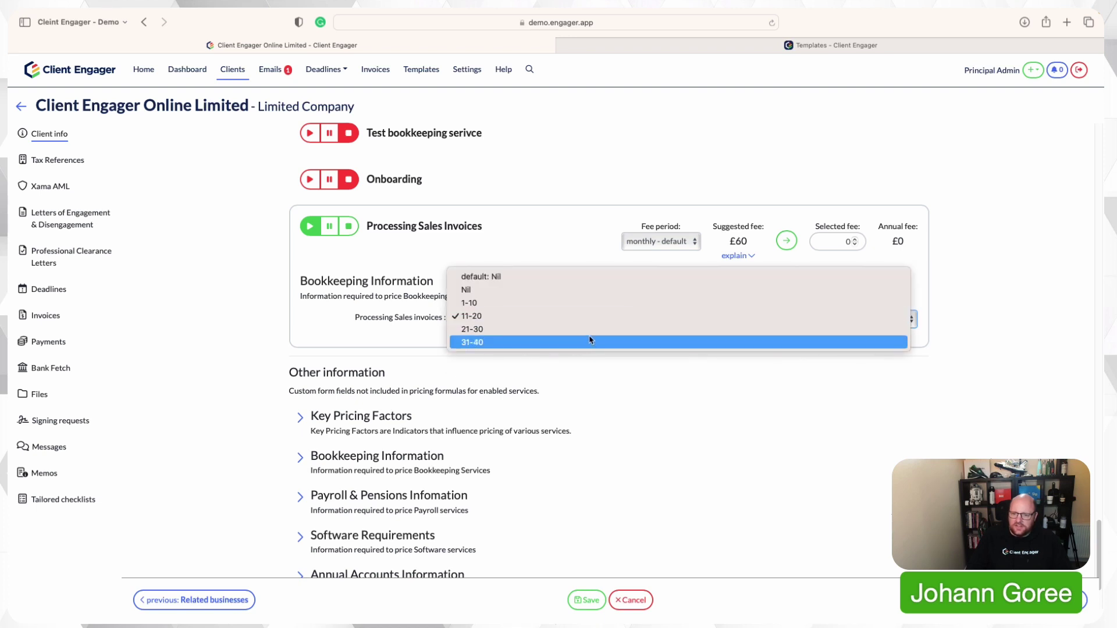
pyautogui.click(594, 332)
pyautogui.click(599, 321)
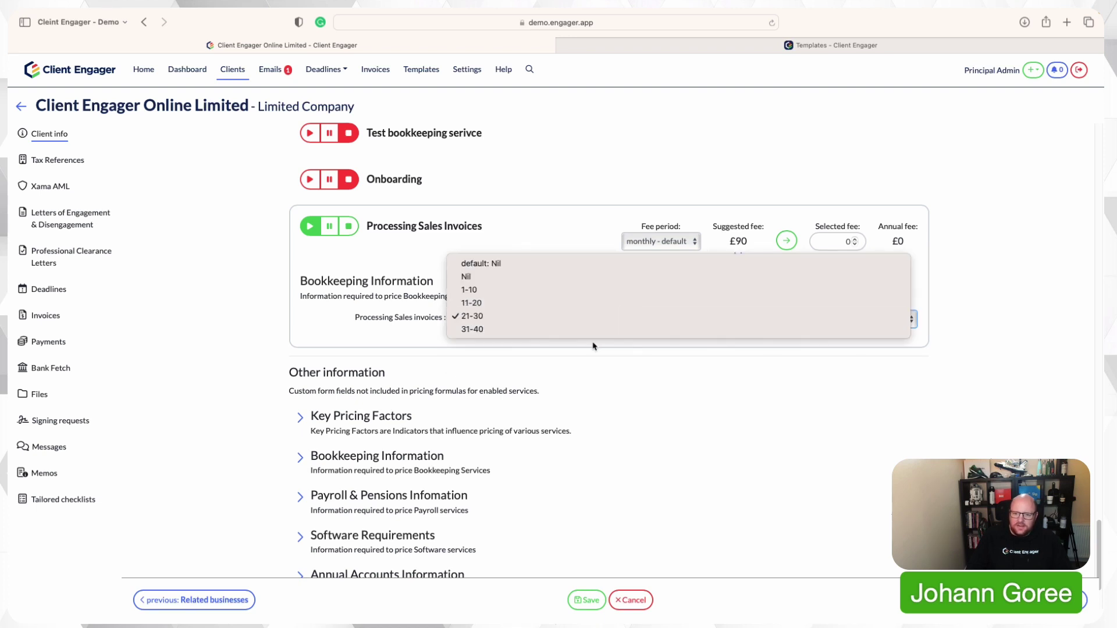
pyautogui.click(601, 336)
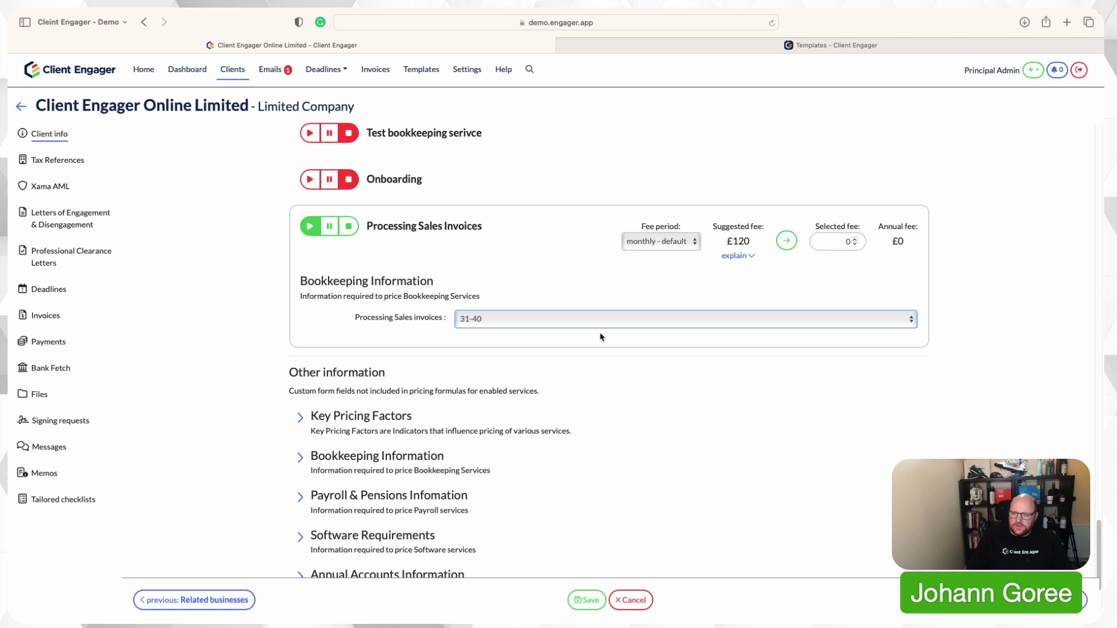
# Adopt the £120 suggested monthly fee, keeping the 31-40 band.
pyautogui.click(784, 251)
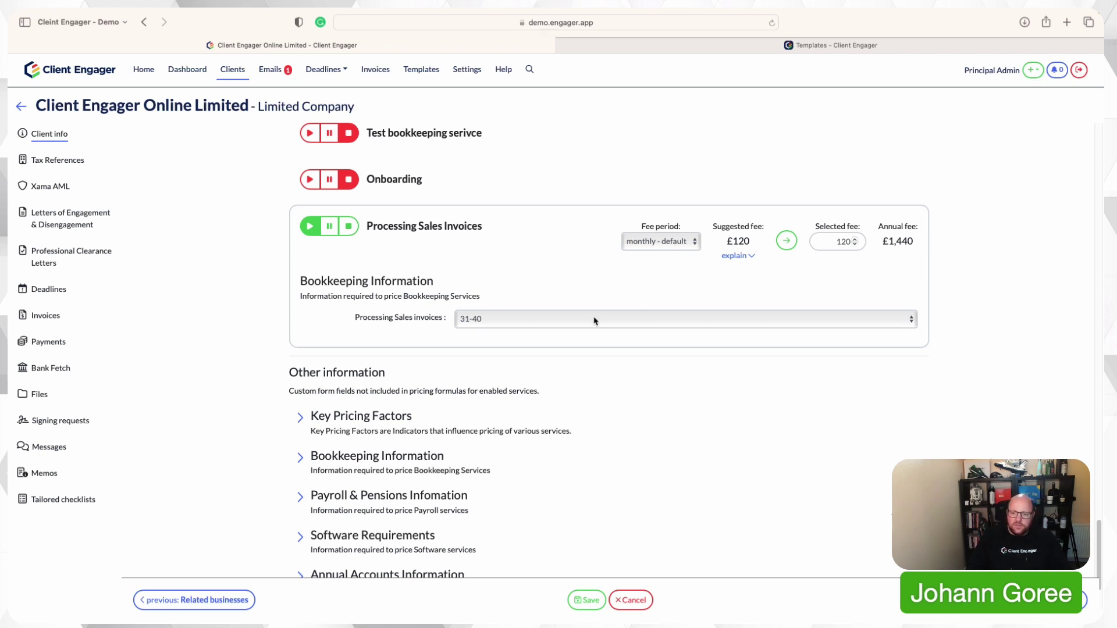
pyautogui.scroll(-1, 493, 321)
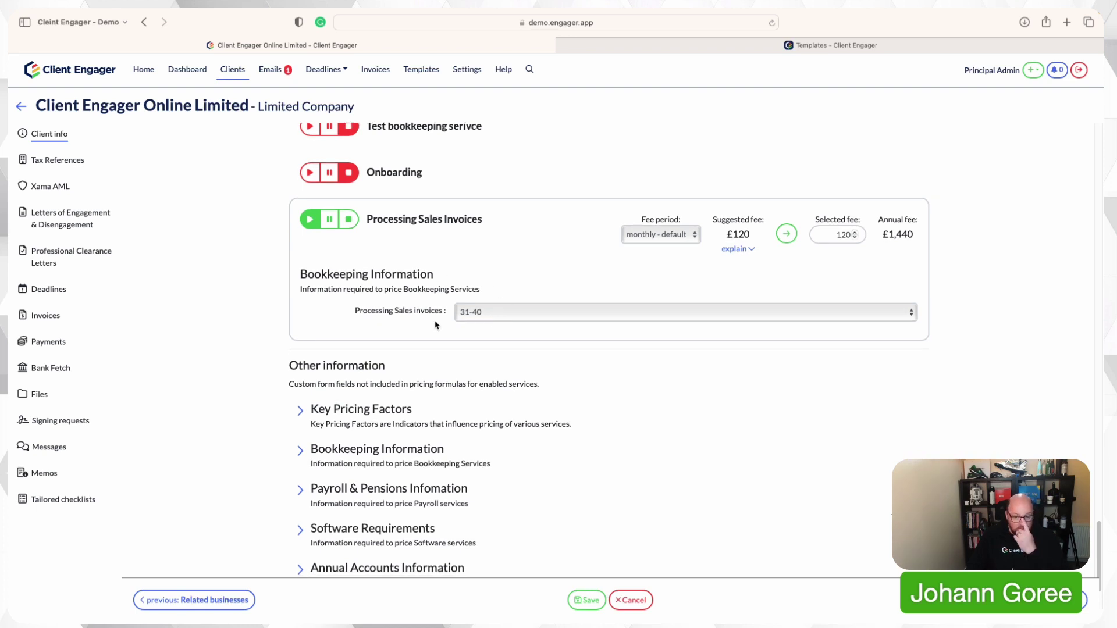
pyautogui.click(510, 313)
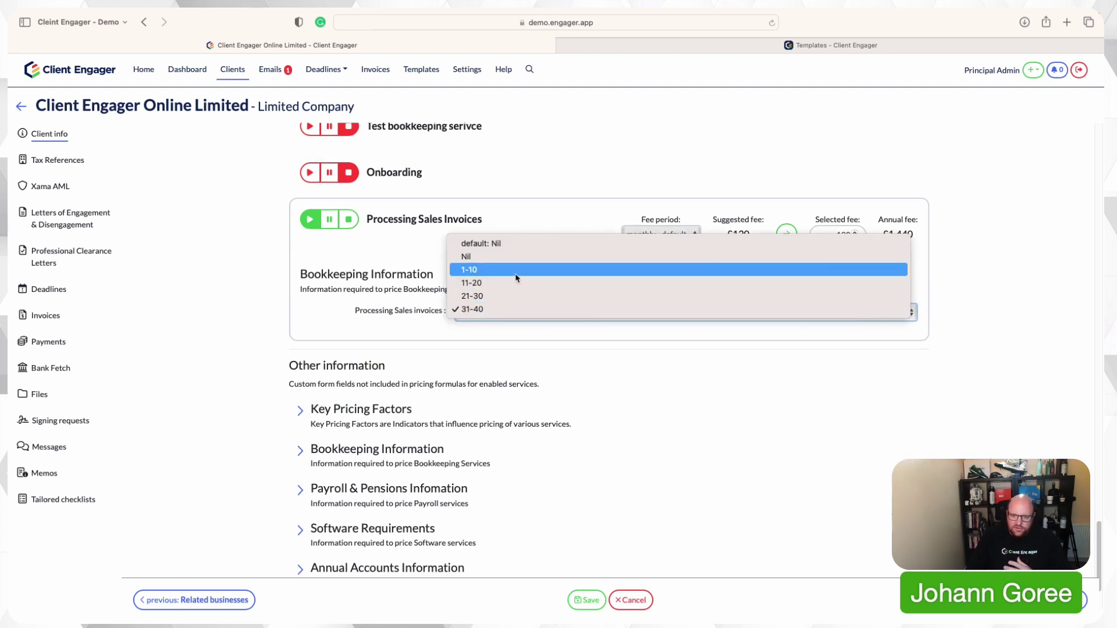
pyautogui.click(409, 324)
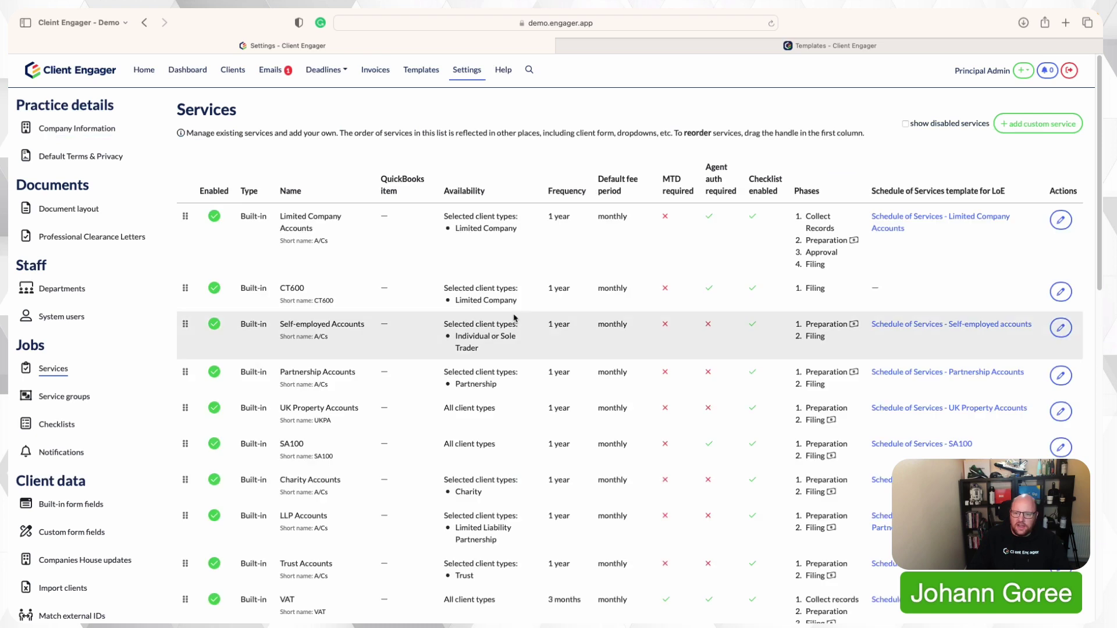
# Delete Limited Company Accounts' multiply operations, leaving base fee 40, and save the service.
pyautogui.click(1061, 220)
pyautogui.scroll(-3, 526, 422)
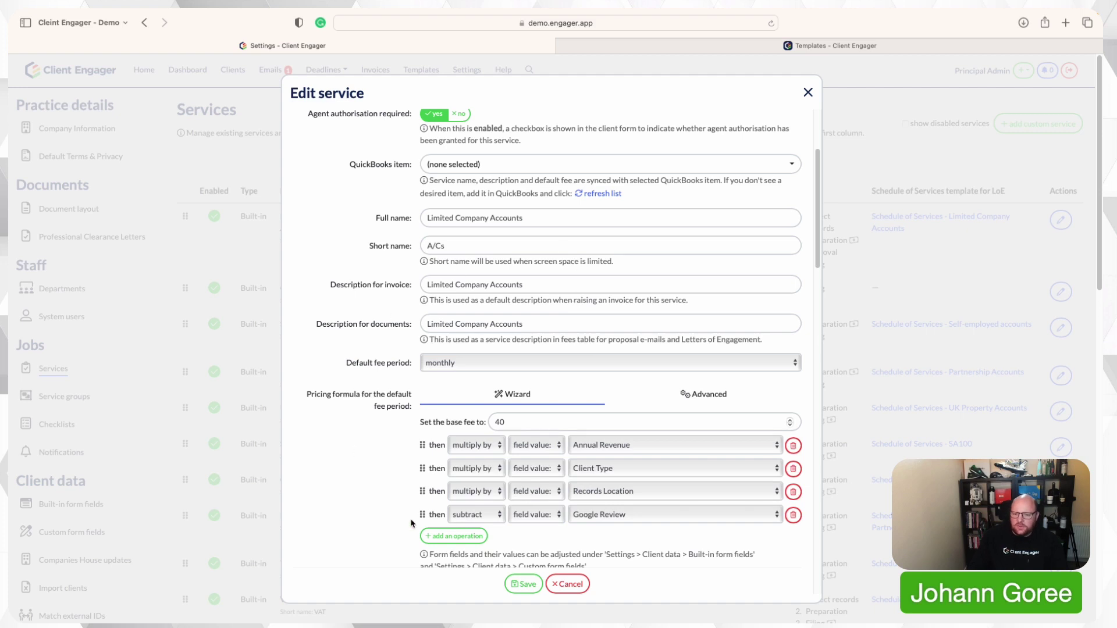
pyautogui.click(793, 446)
pyautogui.click(794, 447)
pyautogui.click(793, 446)
pyautogui.click(793, 446)
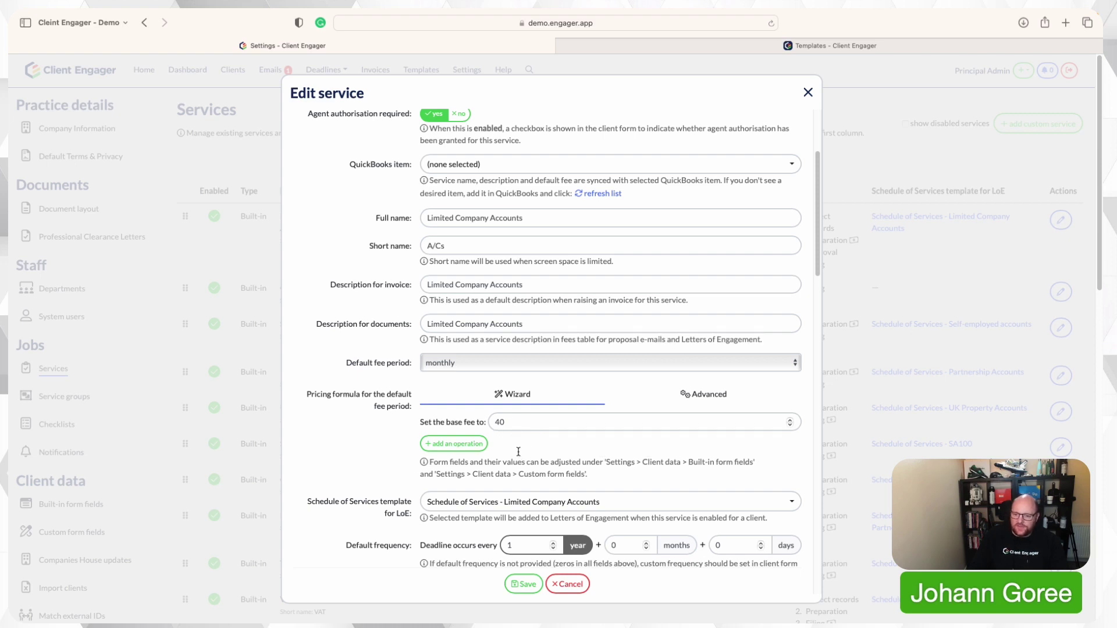
pyautogui.click(519, 585)
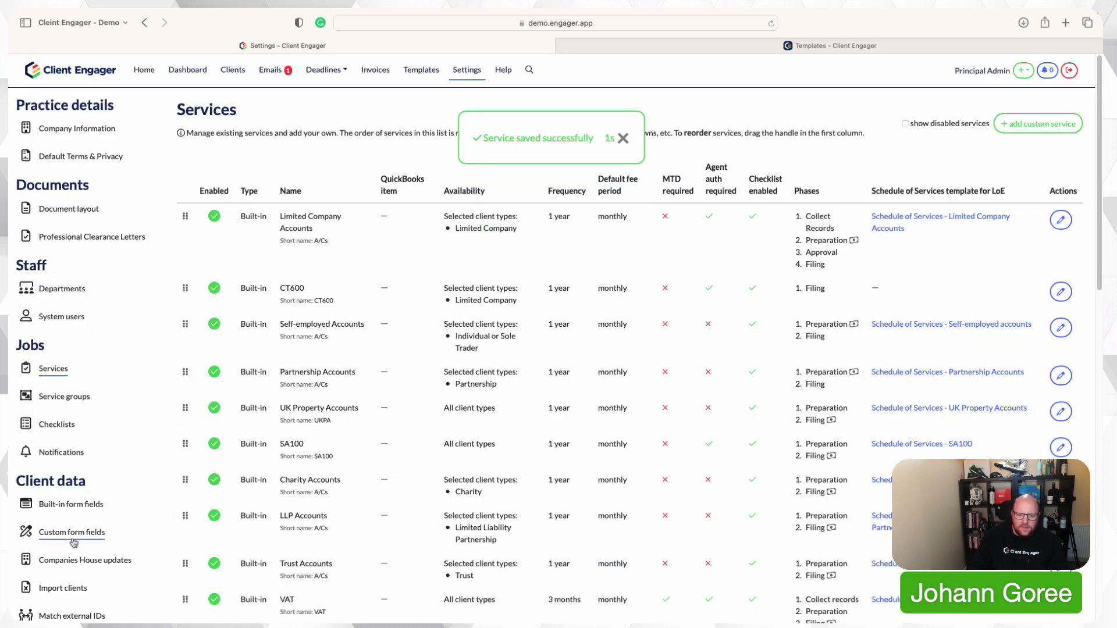
# Open the Turn Around Time field from the custom form fields settings.
pyautogui.click(75, 539)
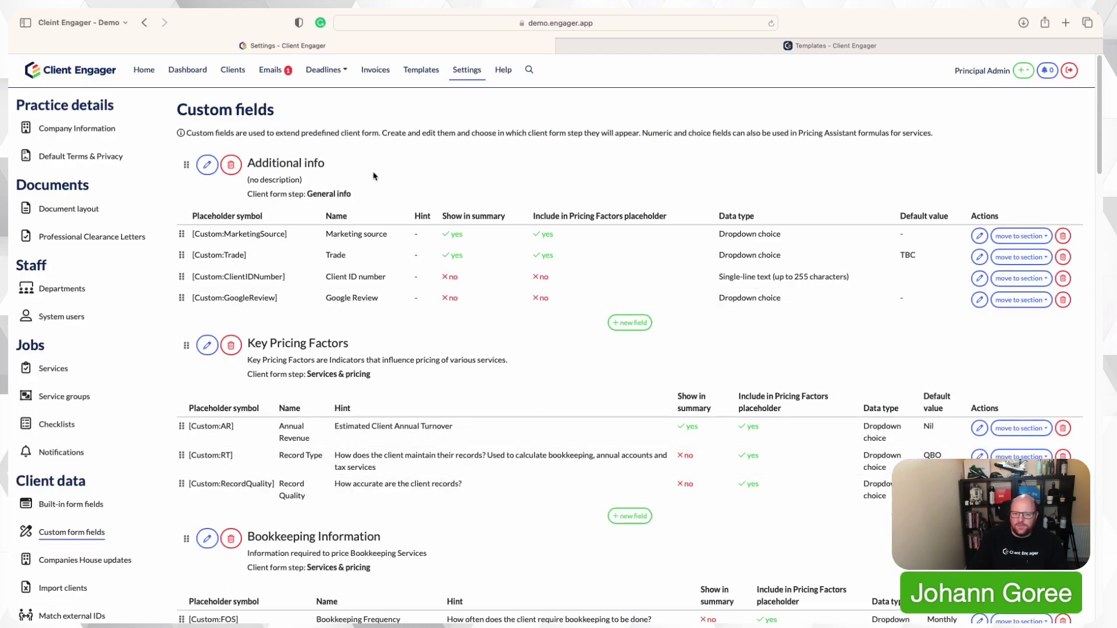
pyautogui.scroll(-5, 375, 326)
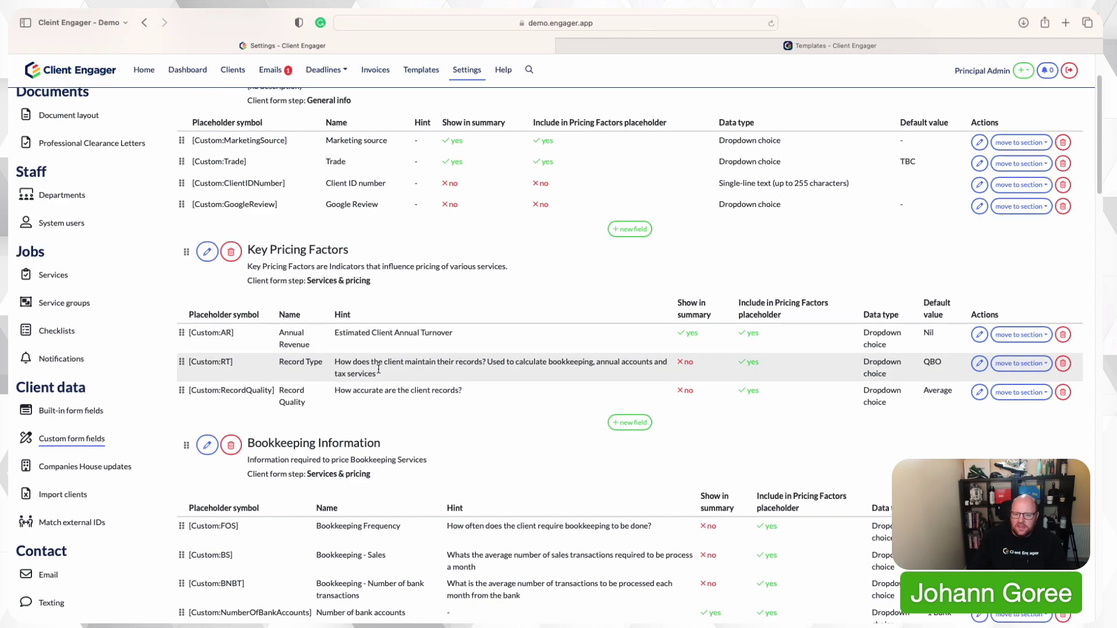
pyautogui.scroll(-10, 378, 369)
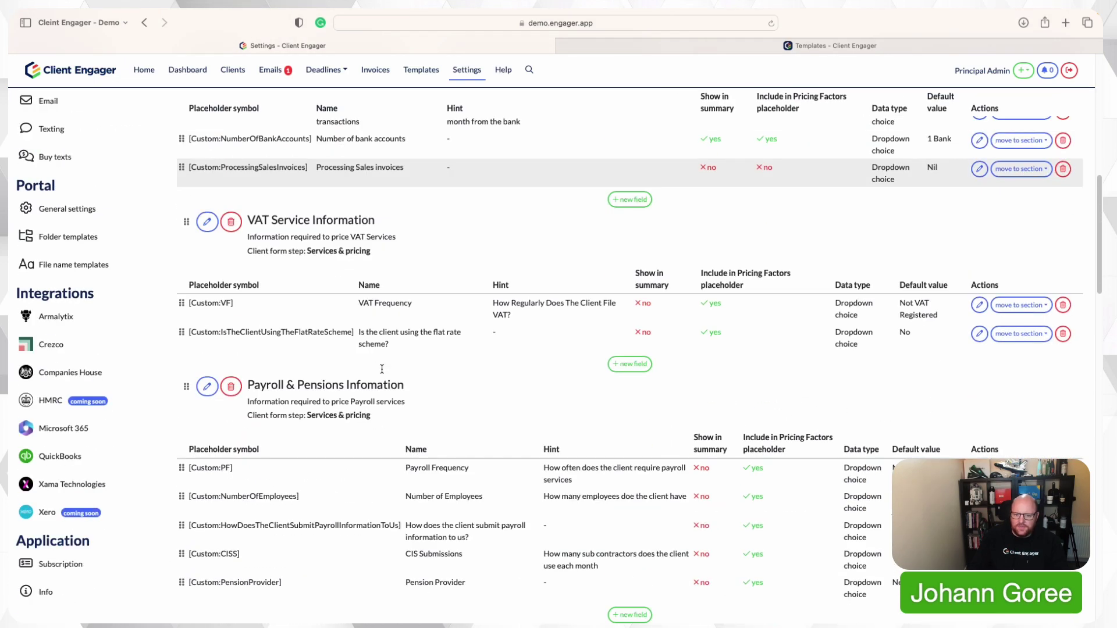
pyautogui.scroll(-13, 381, 369)
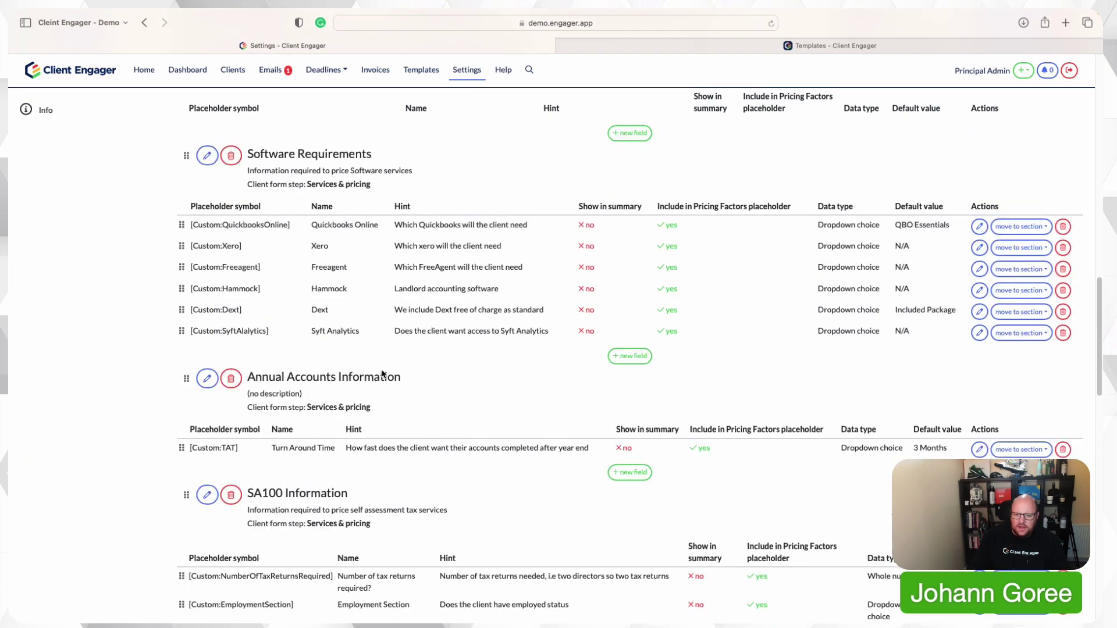
pyautogui.scroll(4, 377, 349)
pyautogui.scroll(-2, 384, 408)
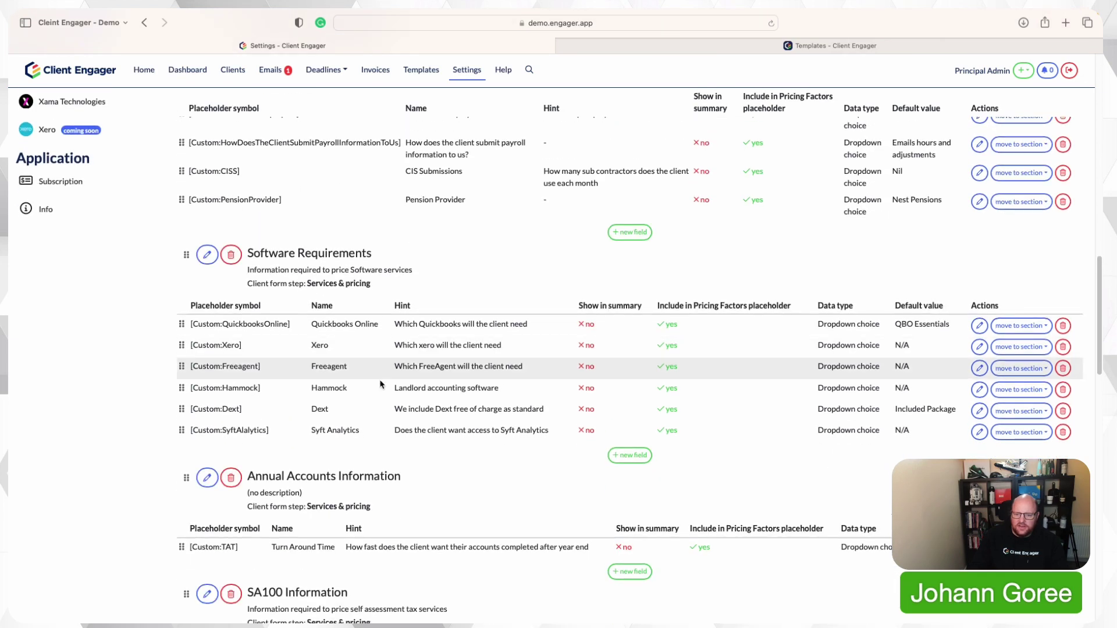
pyautogui.scroll(-2, 397, 494)
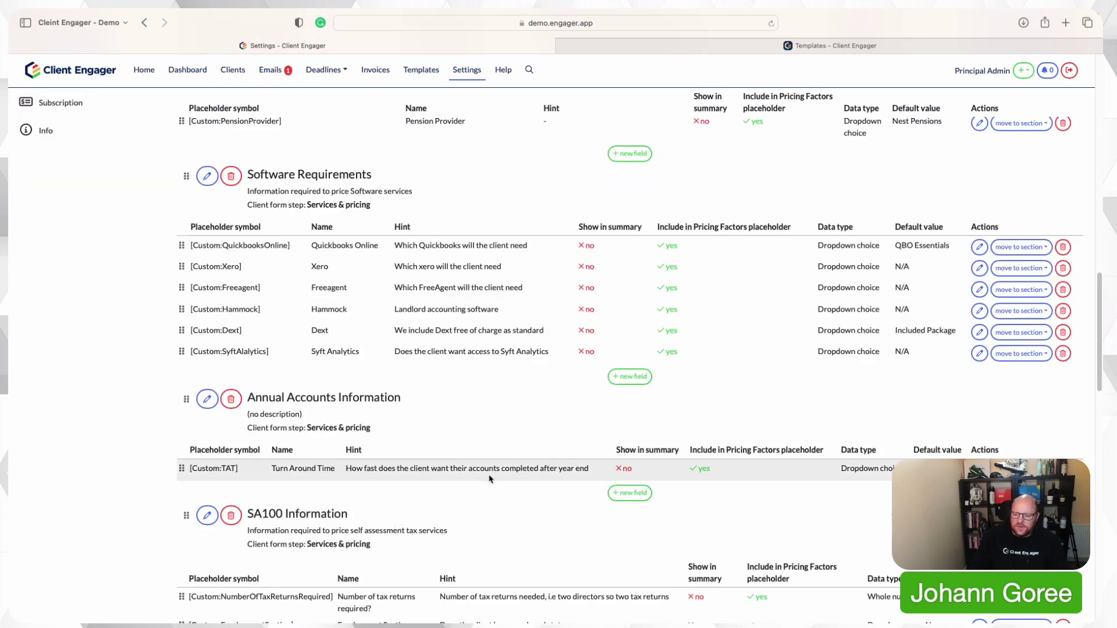
pyautogui.scroll(-3, 488, 474)
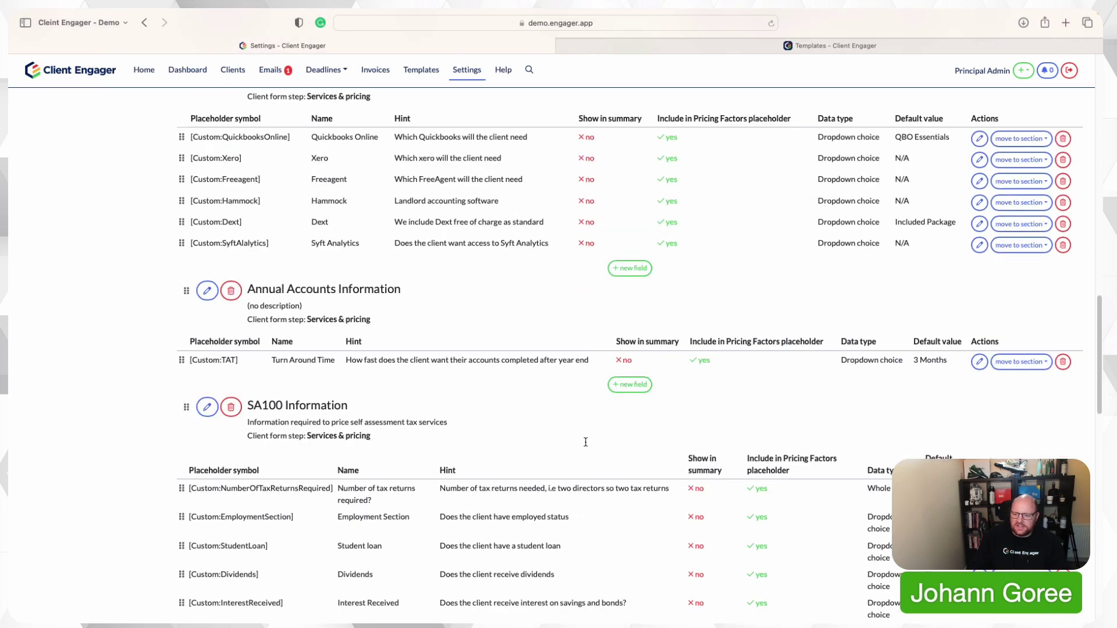
pyautogui.click(980, 362)
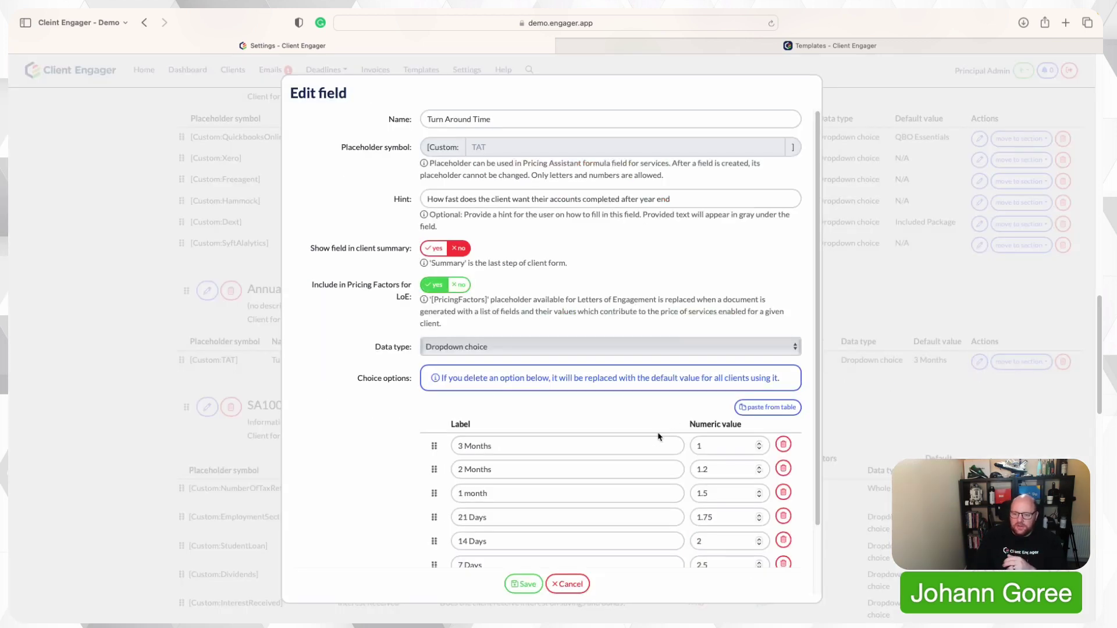
# Check the turnaround multipliers: 3 Months at 1 up to 7 Days at 2.5.
pyautogui.click(735, 448)
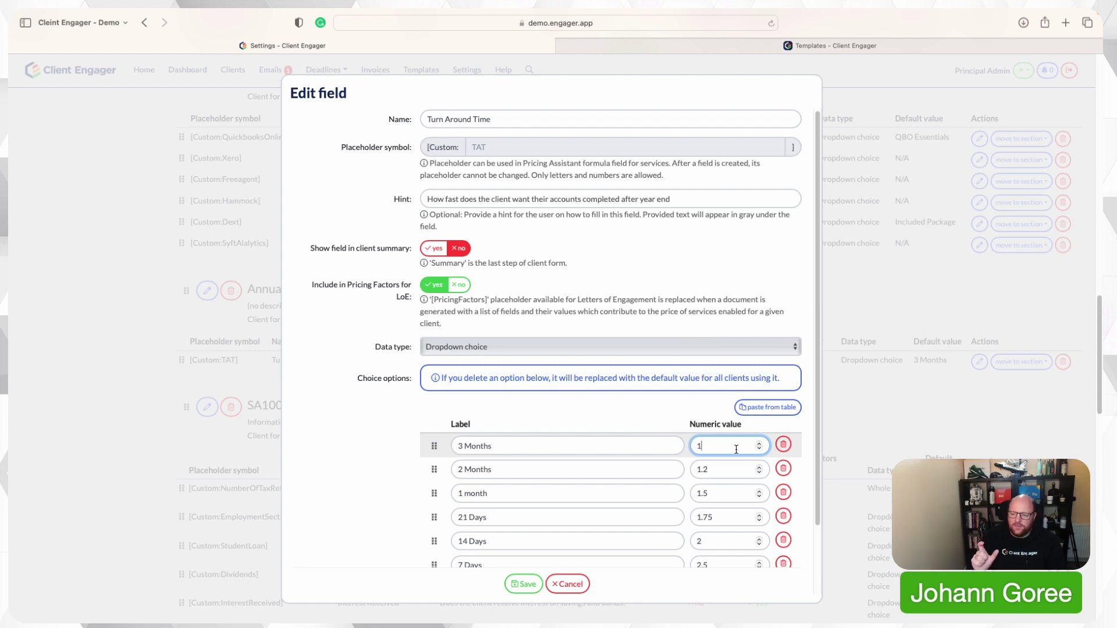
pyautogui.scroll(-1, 712, 464)
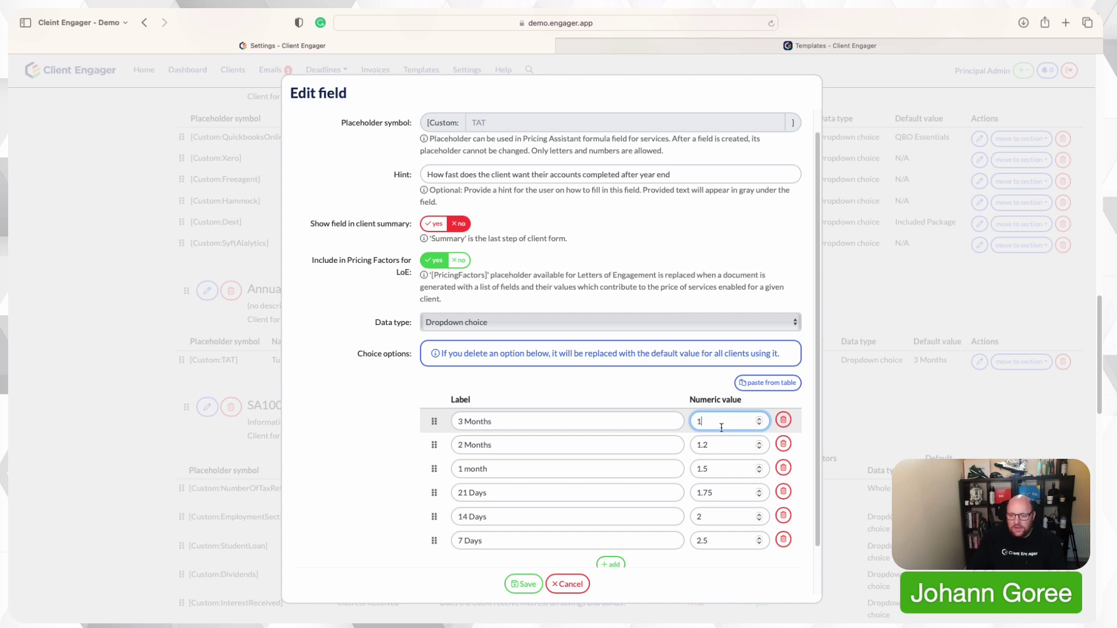
pyautogui.scroll(-1, 722, 428)
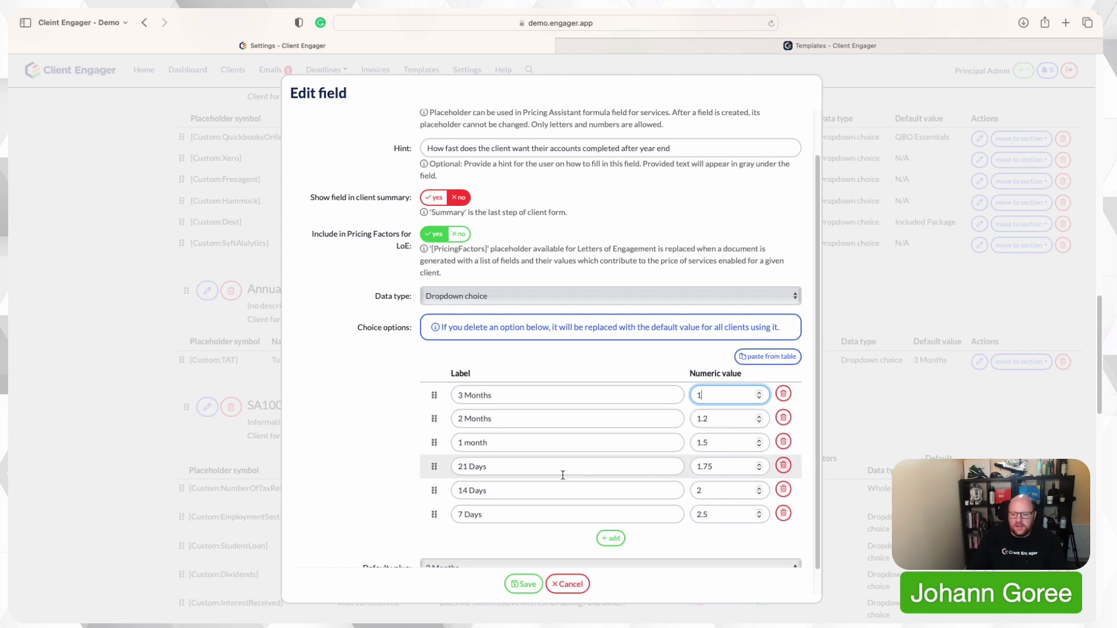
pyautogui.scroll(-1, 544, 506)
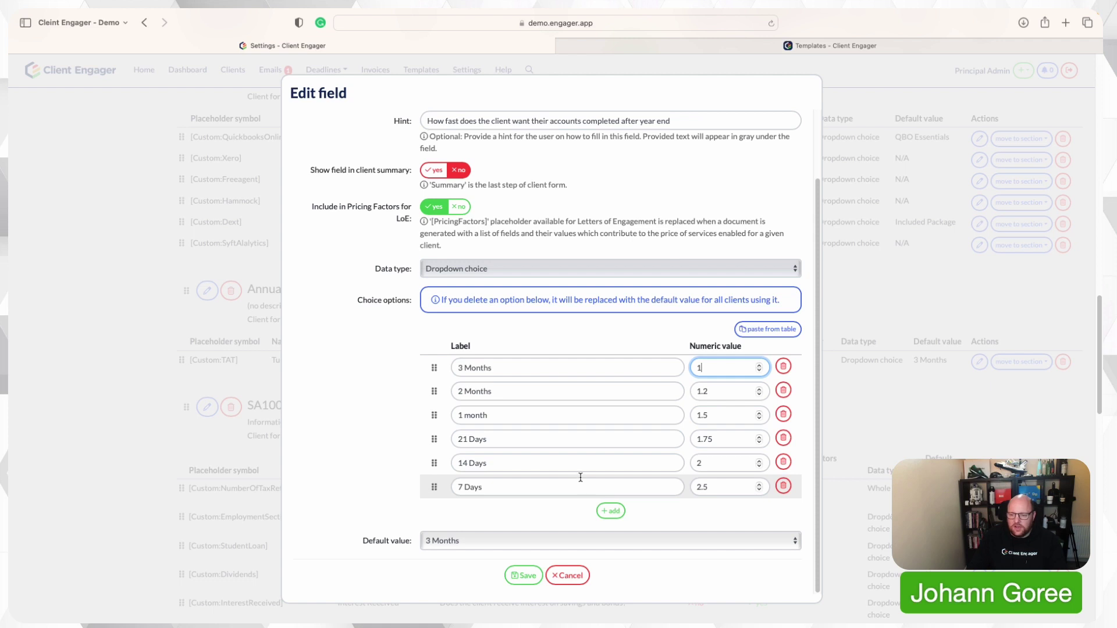
pyautogui.scroll(1, 580, 477)
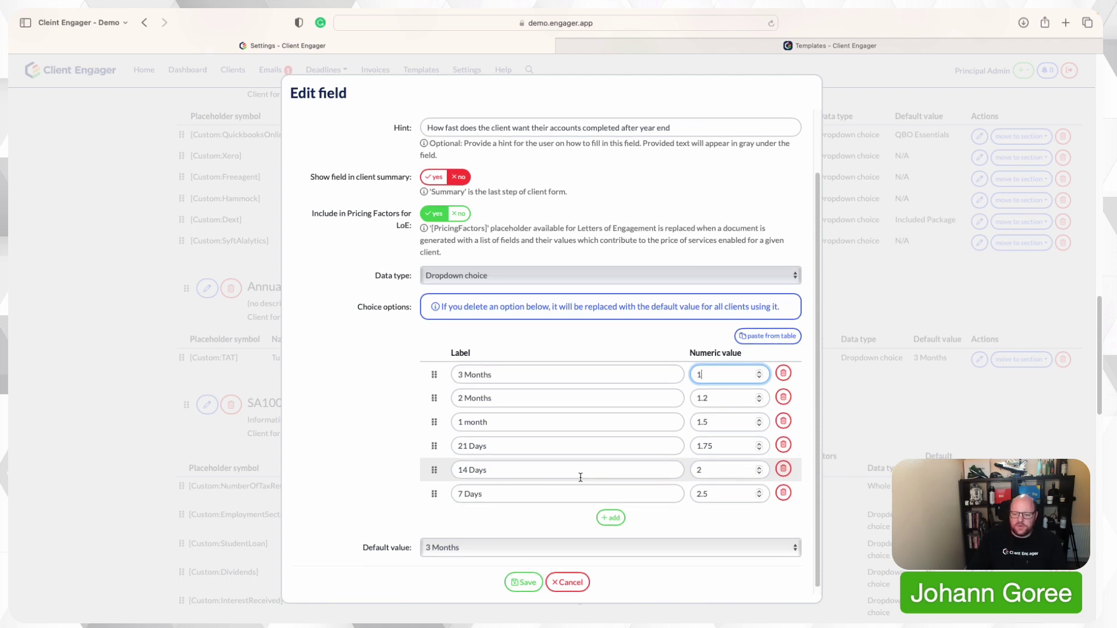
pyautogui.scroll(2, 580, 477)
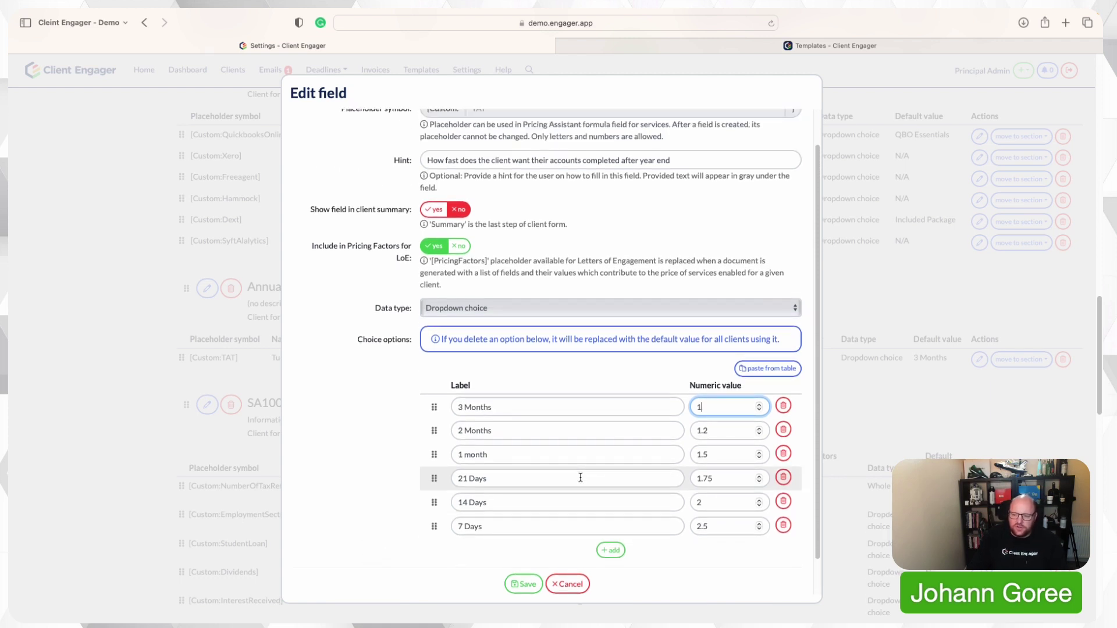
pyautogui.scroll(-1, 646, 527)
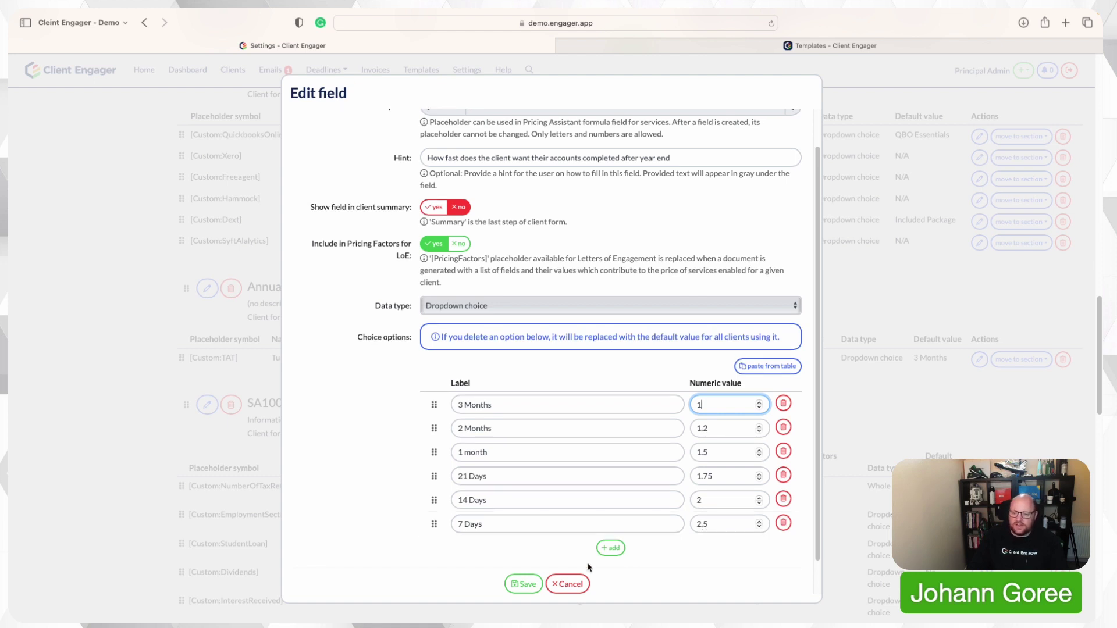
# Save the Turn Around Time field's multipliers.
pyautogui.click(524, 585)
pyautogui.scroll(10, 544, 388)
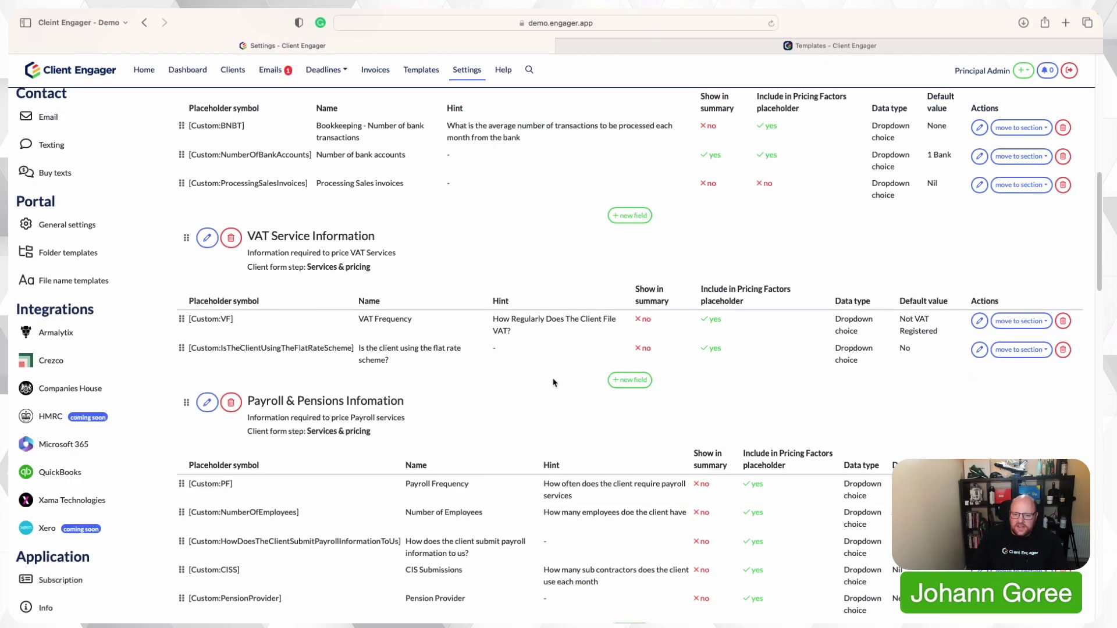
pyautogui.scroll(-2, 568, 376)
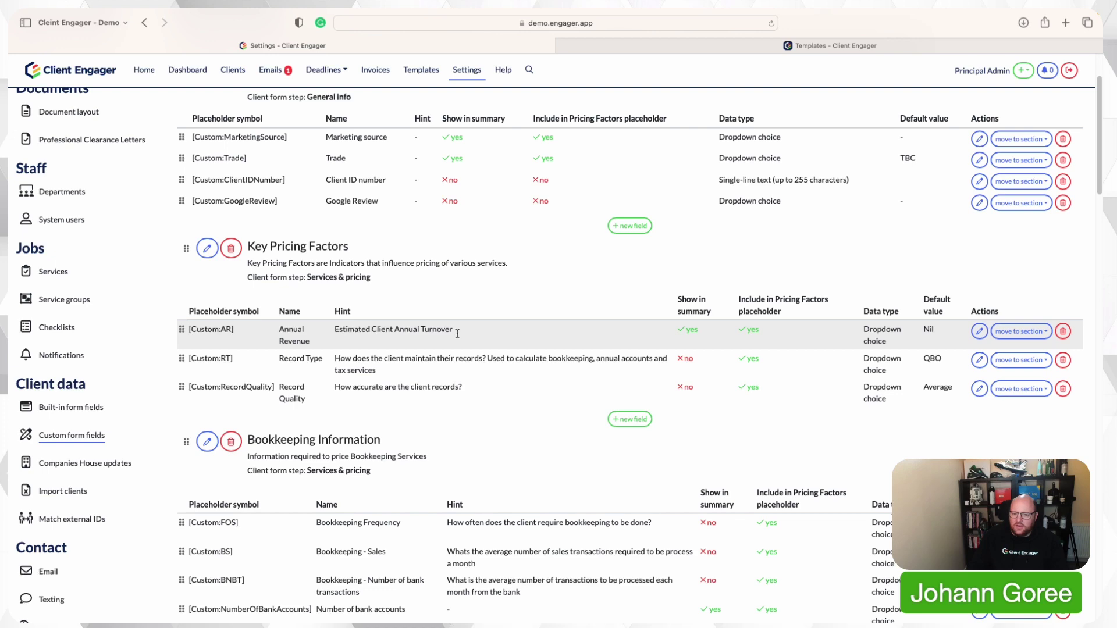
# Review the Annual Revenue field's bands, from Nil at 0.1 to Up to 10m at 6.
pyautogui.click(978, 332)
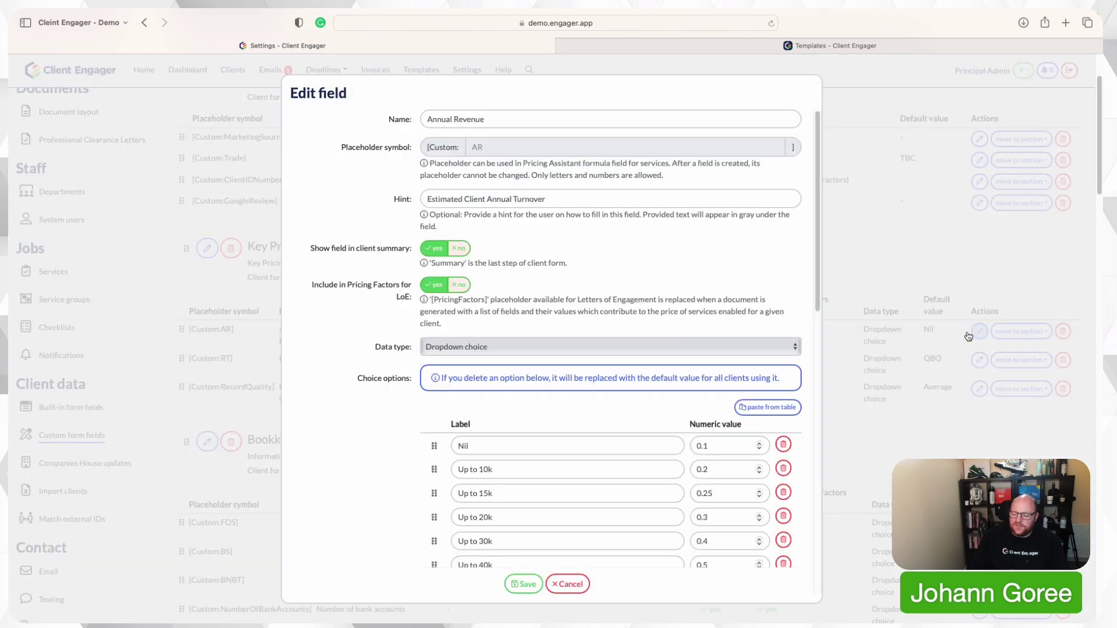
pyautogui.scroll(-5, 615, 392)
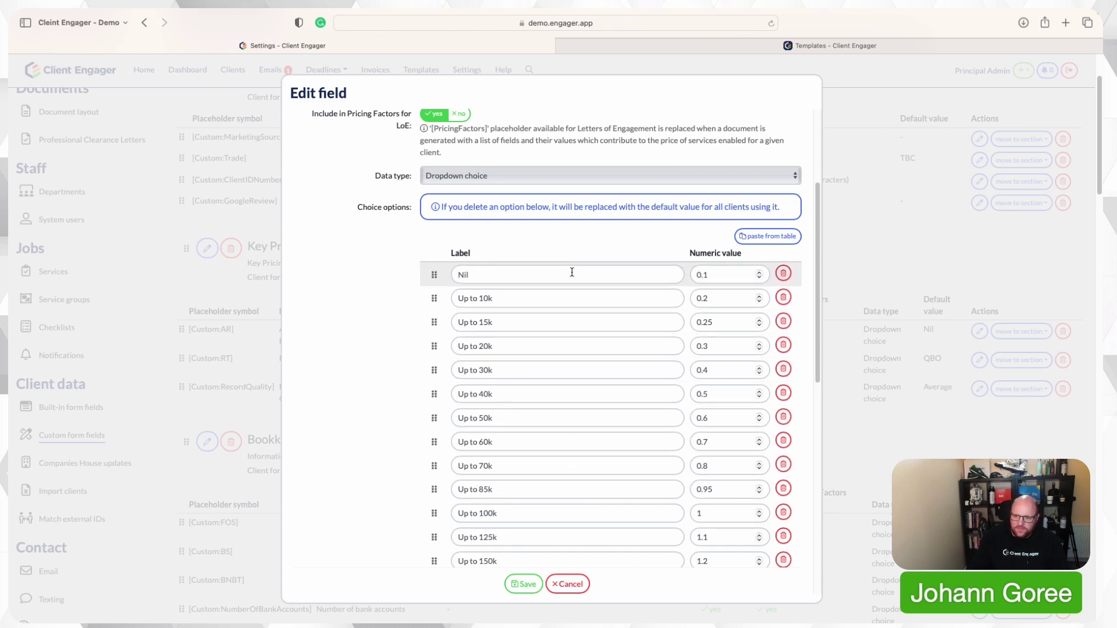
pyautogui.scroll(-4, 569, 473)
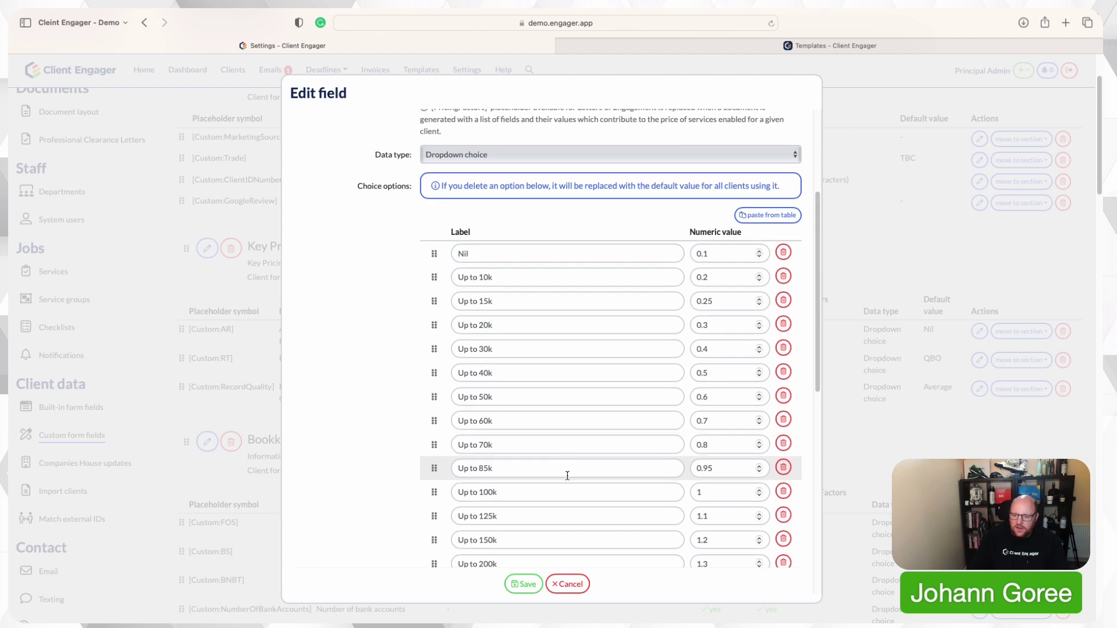
pyautogui.scroll(-12, 572, 494)
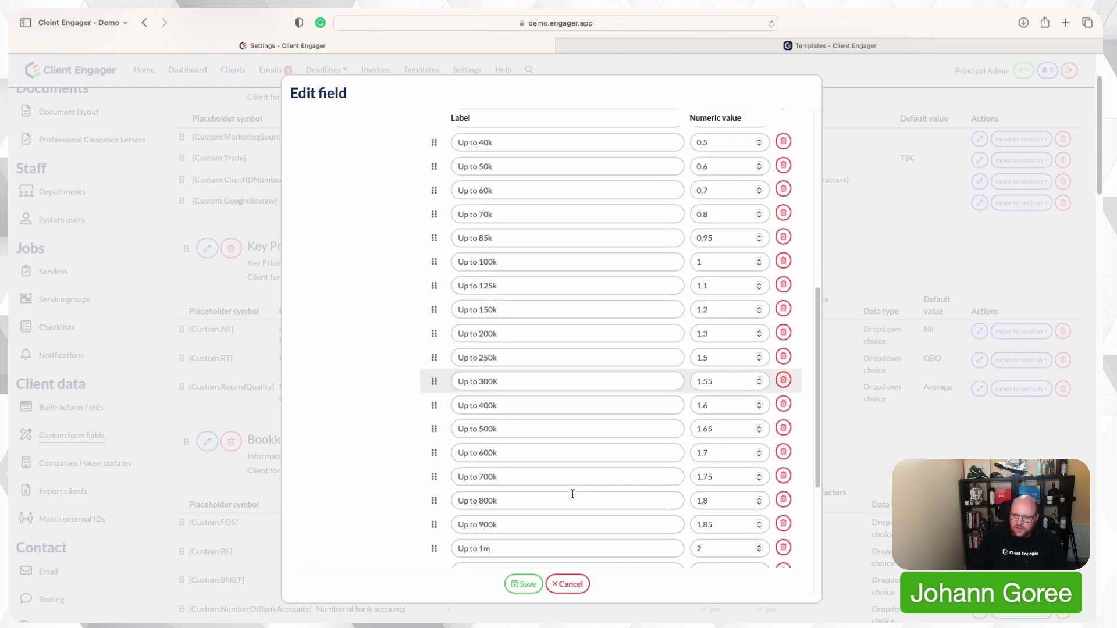
pyautogui.scroll(-6, 573, 494)
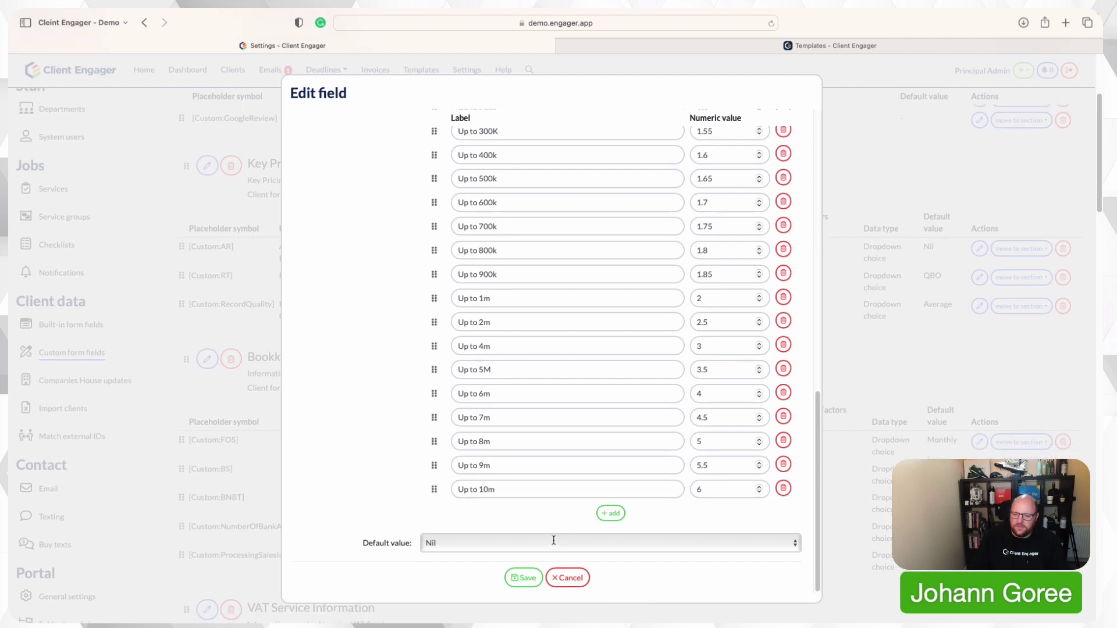
pyautogui.scroll(3, 557, 492)
pyautogui.scroll(4, 557, 493)
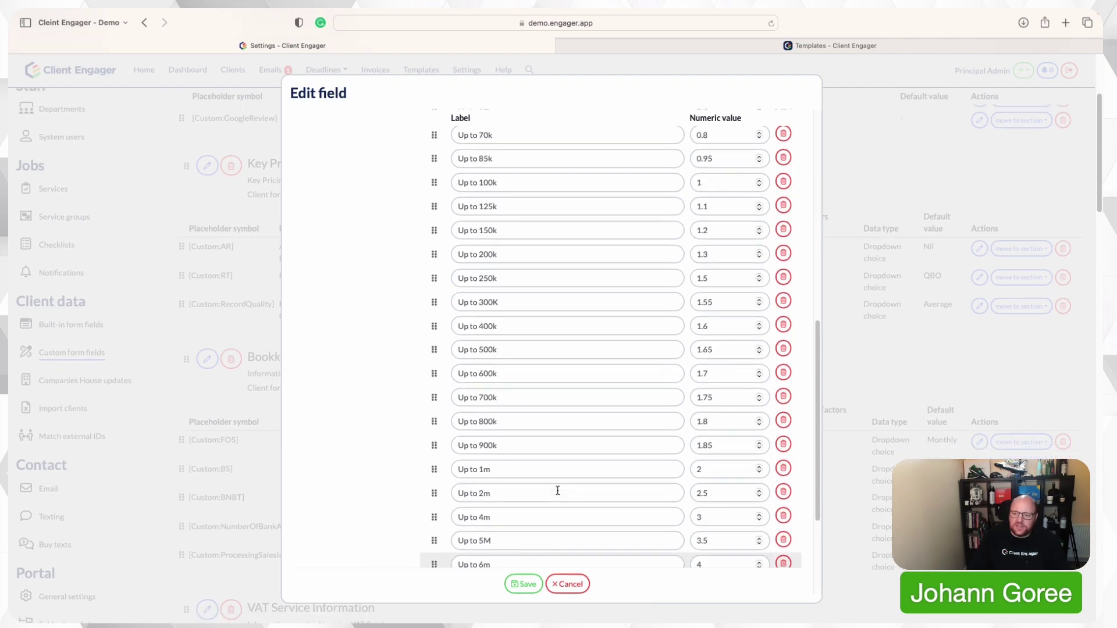
# Save the Annual Revenue field and open Limited Company Accounts for editing.
pyautogui.click(524, 585)
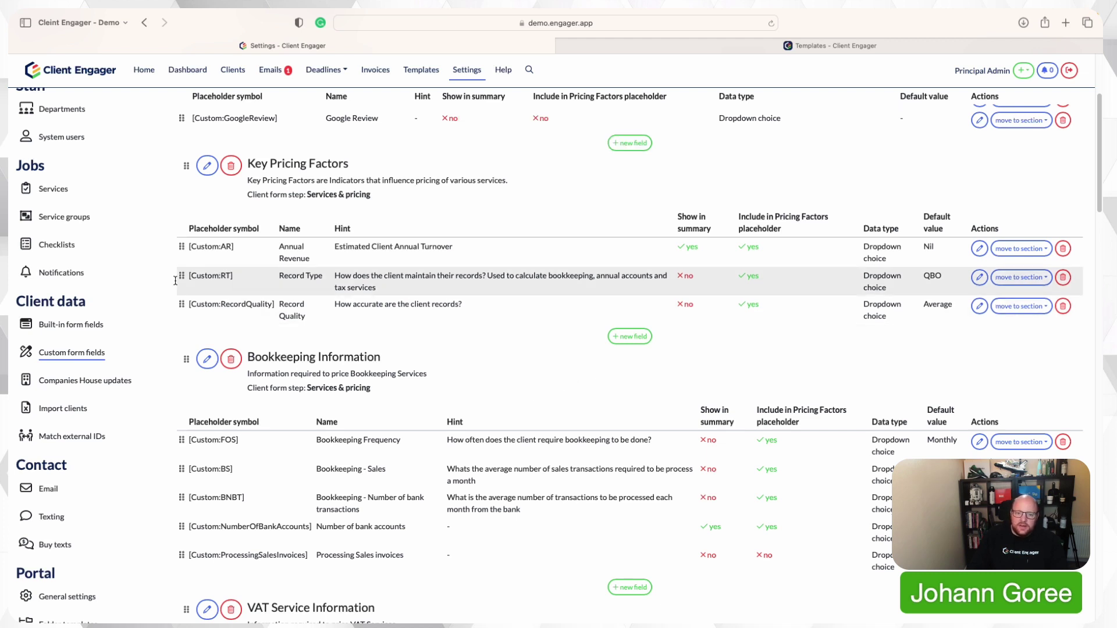
pyautogui.scroll(-1, 425, 344)
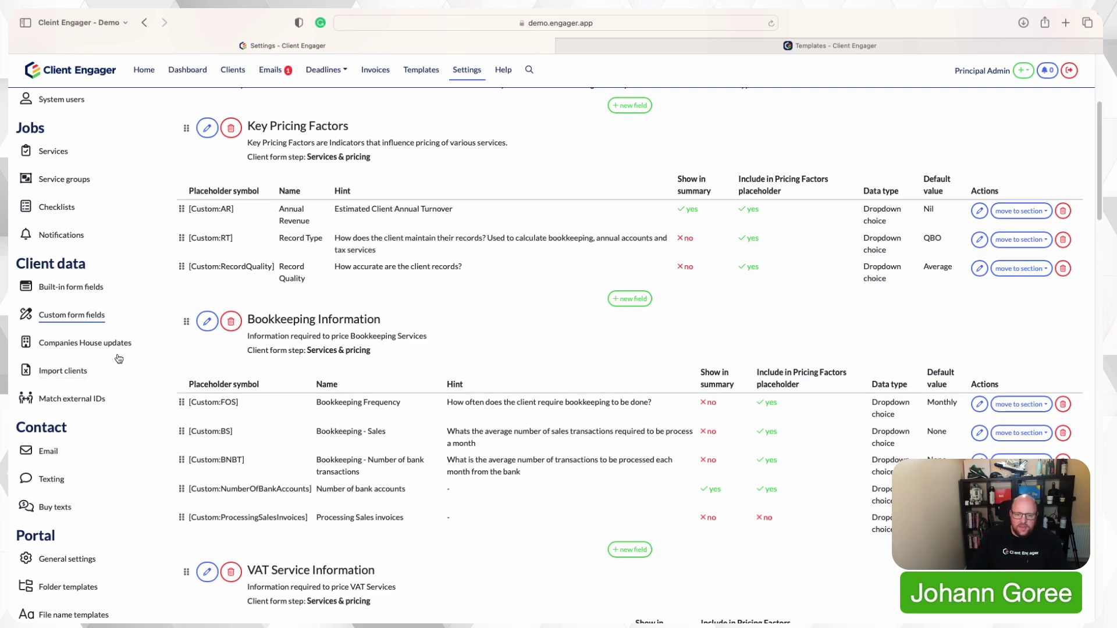
pyautogui.scroll(-4, 59, 465)
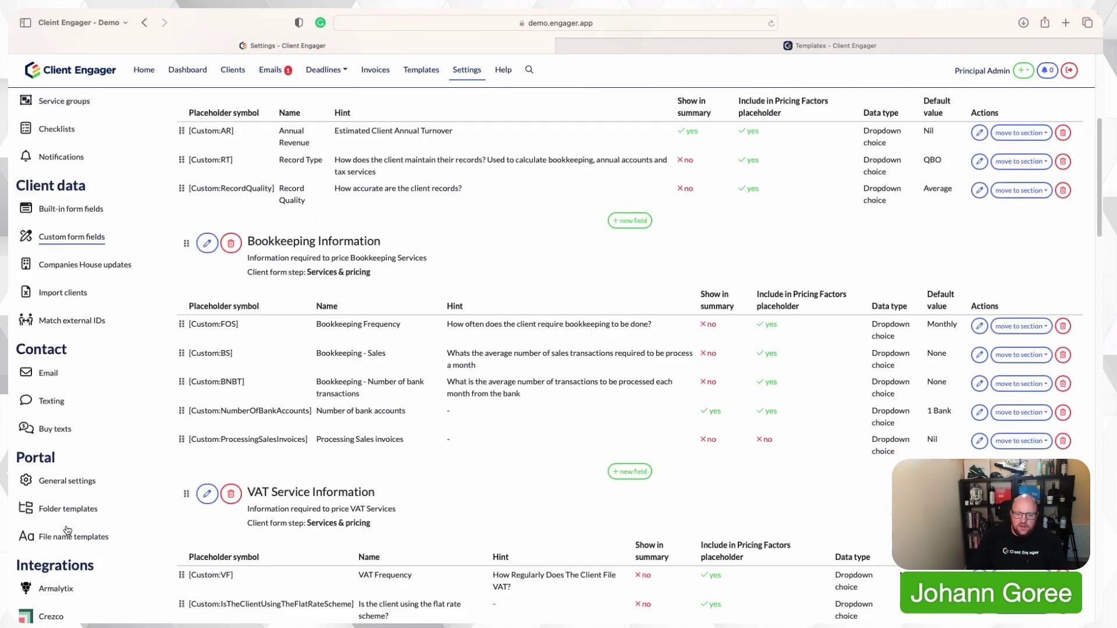
pyautogui.scroll(2, 67, 419)
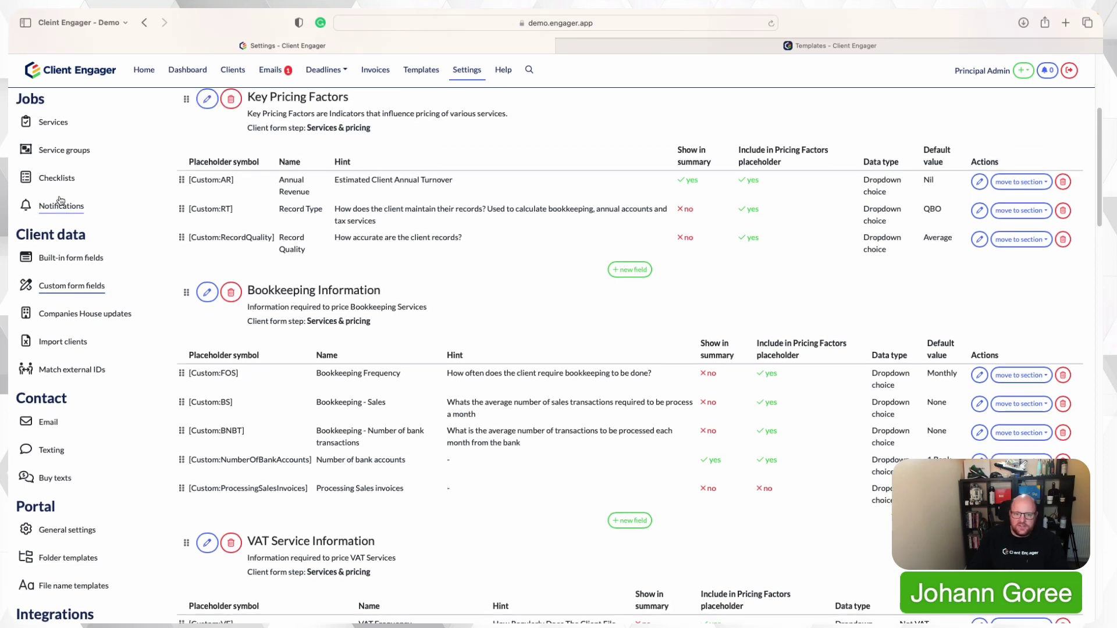
pyautogui.click(60, 126)
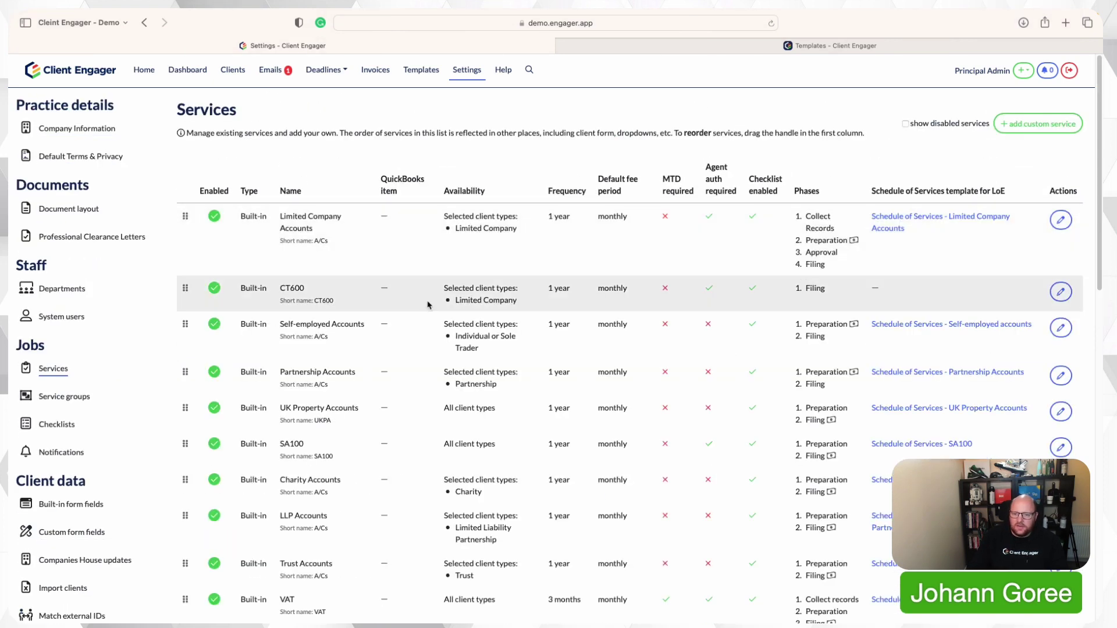
pyautogui.click(1061, 220)
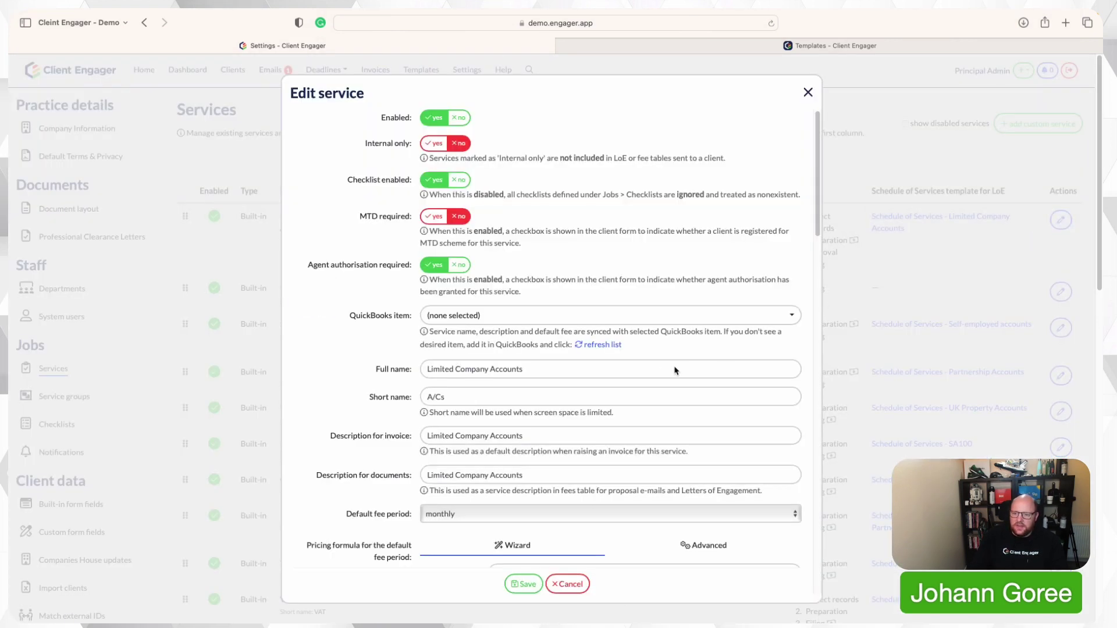
pyautogui.scroll(-2, 572, 439)
pyautogui.scroll(-4, 572, 439)
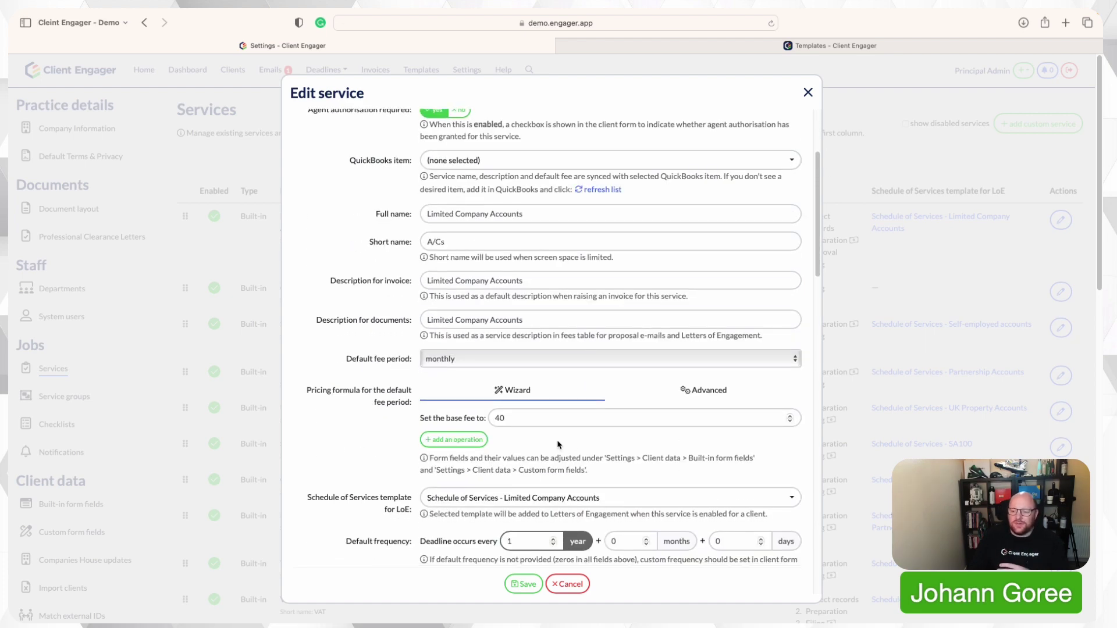
# Multiply the base fee of 40 by Annual Revenue, Client Type and Records Location.
pyautogui.click(464, 442)
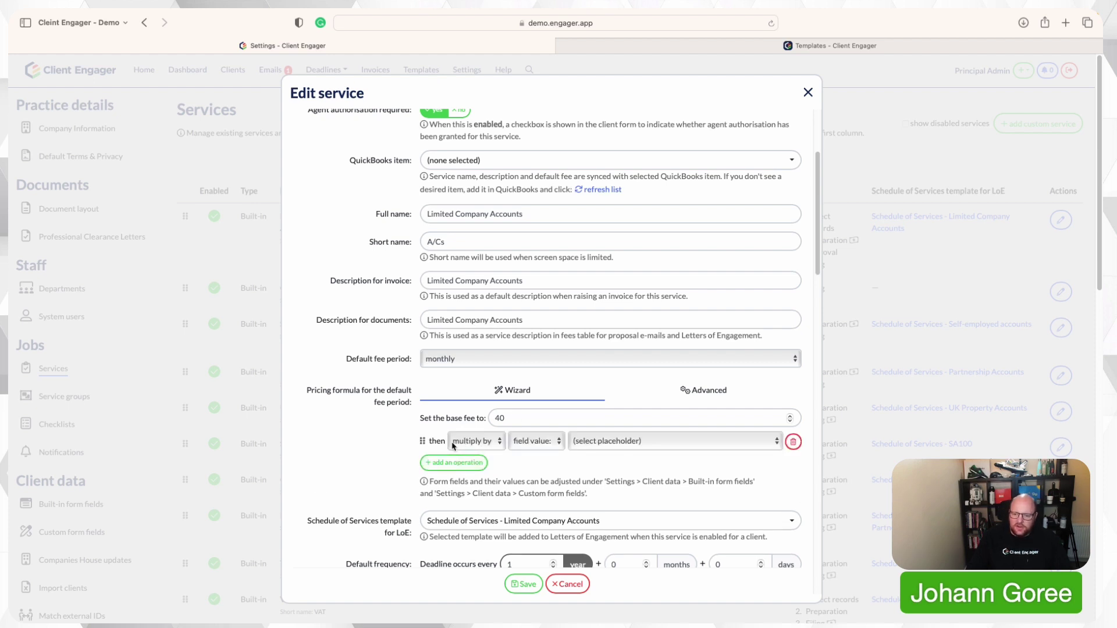
pyautogui.click(591, 443)
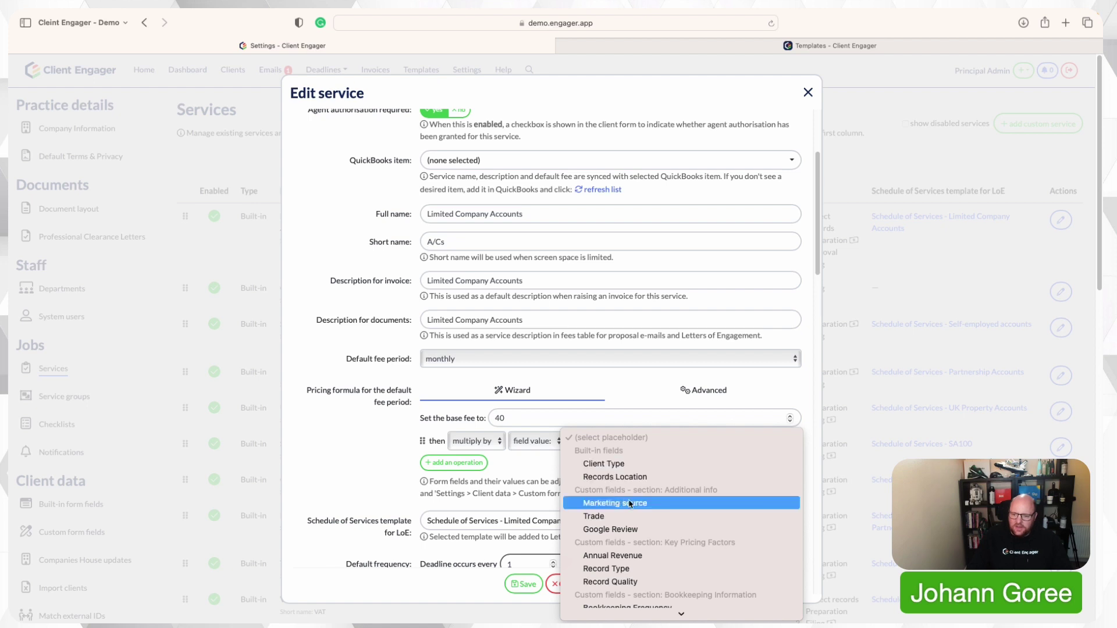
pyautogui.click(649, 556)
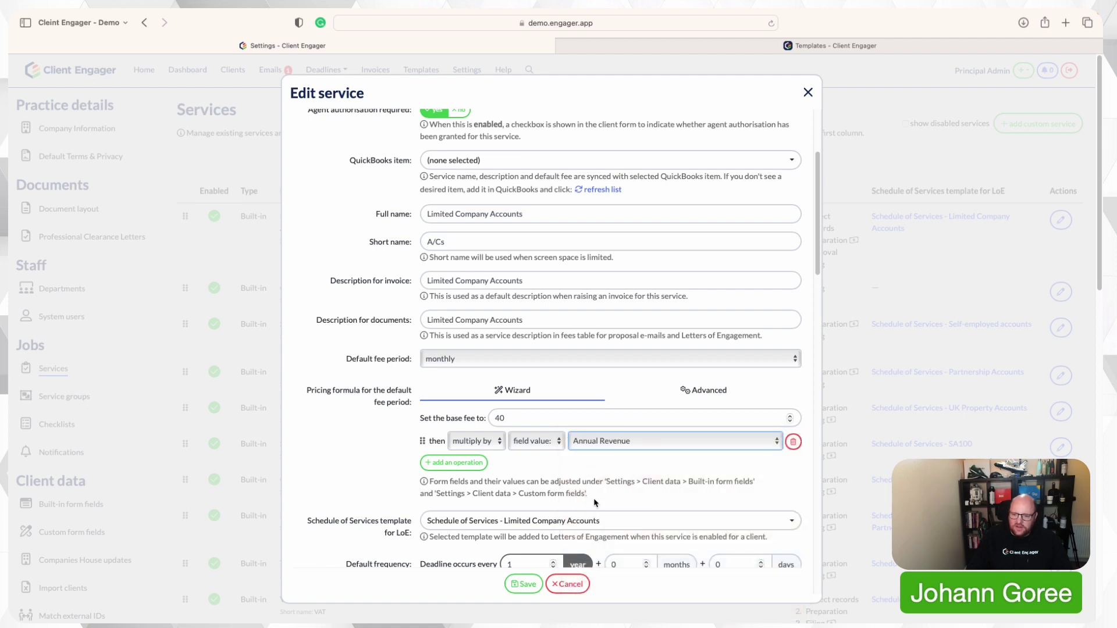
pyautogui.click(455, 461)
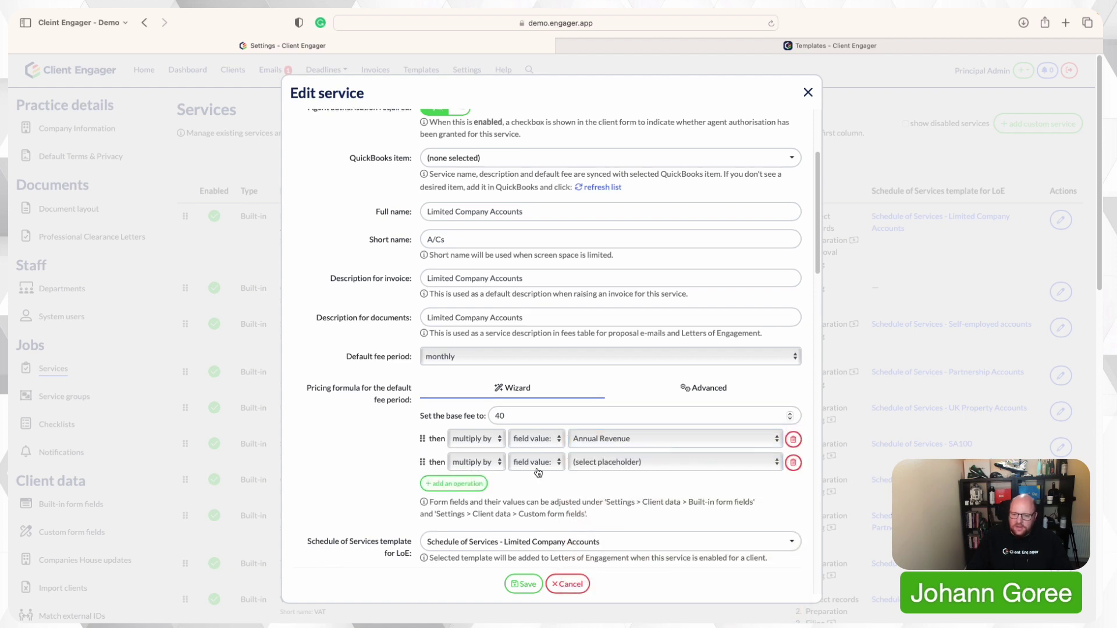
pyautogui.click(651, 464)
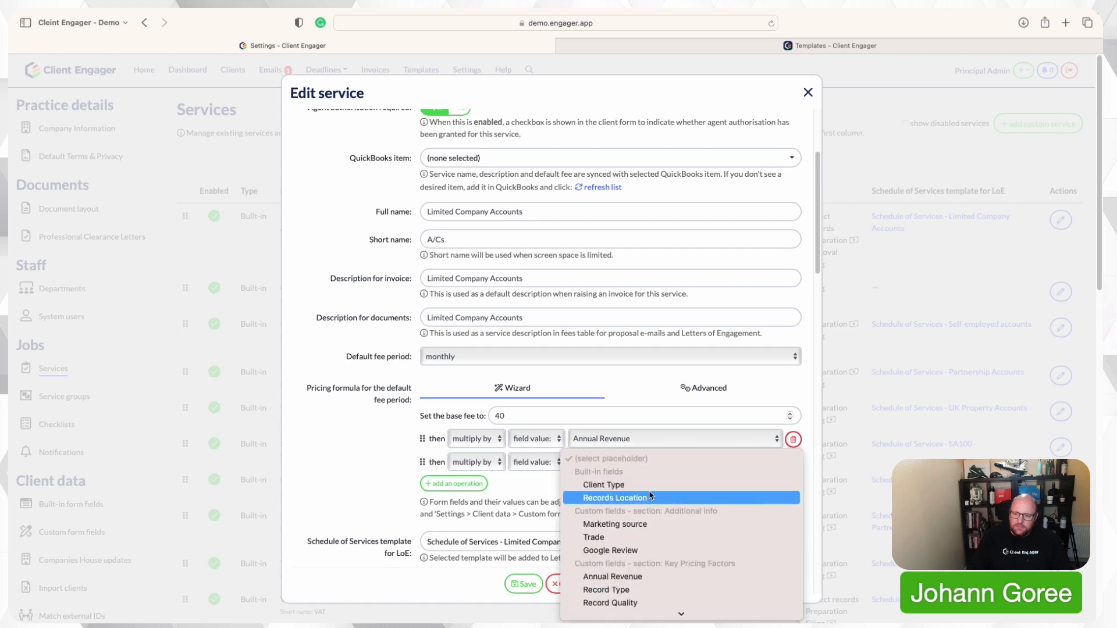
pyautogui.click(654, 486)
pyautogui.scroll(-1, 586, 496)
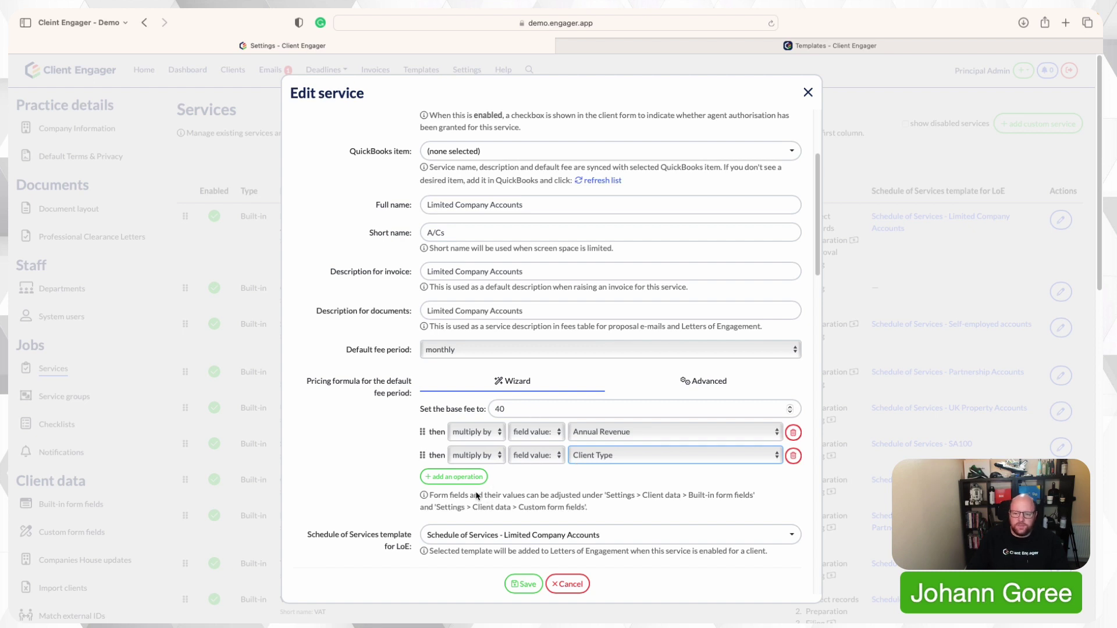
pyautogui.click(455, 477)
pyautogui.click(603, 480)
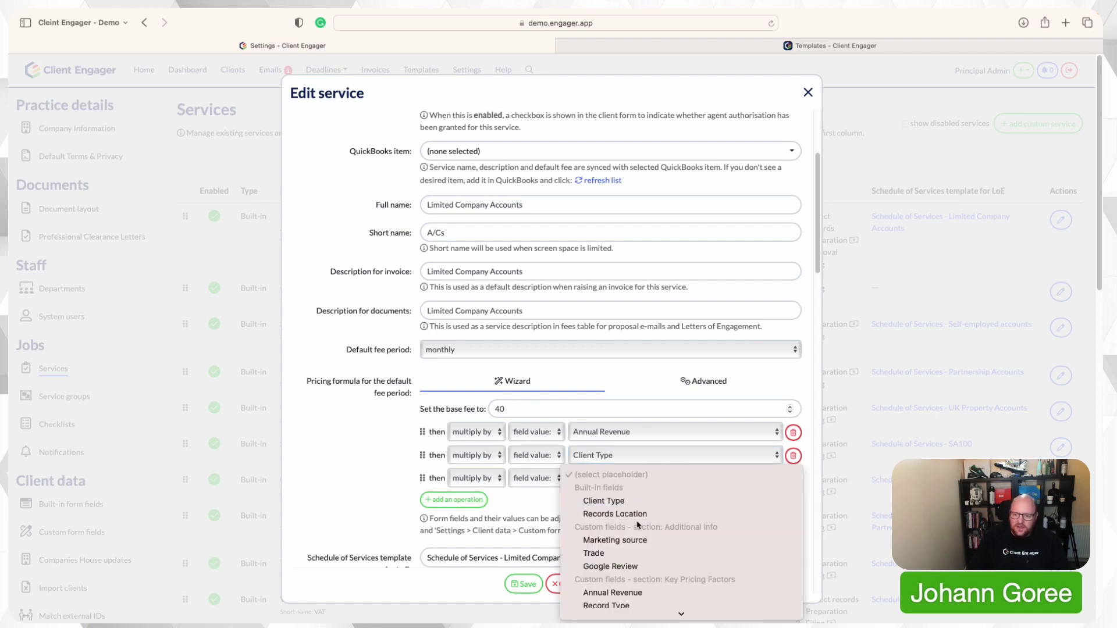
pyautogui.scroll(-2, 637, 534)
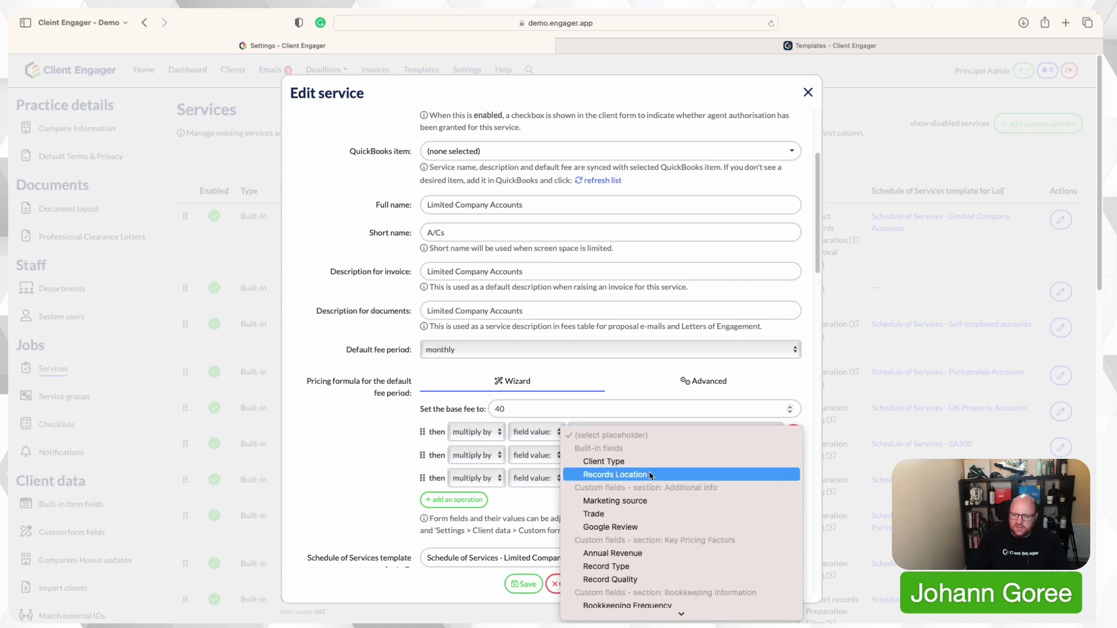
pyautogui.click(651, 476)
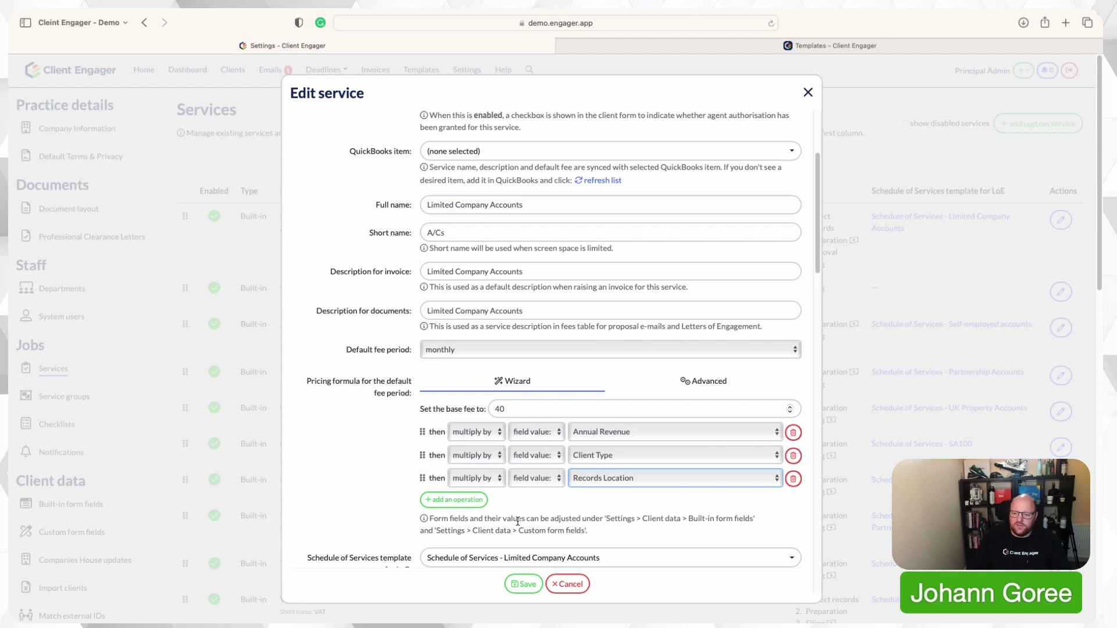
# Add a fourth formula operation multiplying by Record Quality.
pyautogui.click(465, 500)
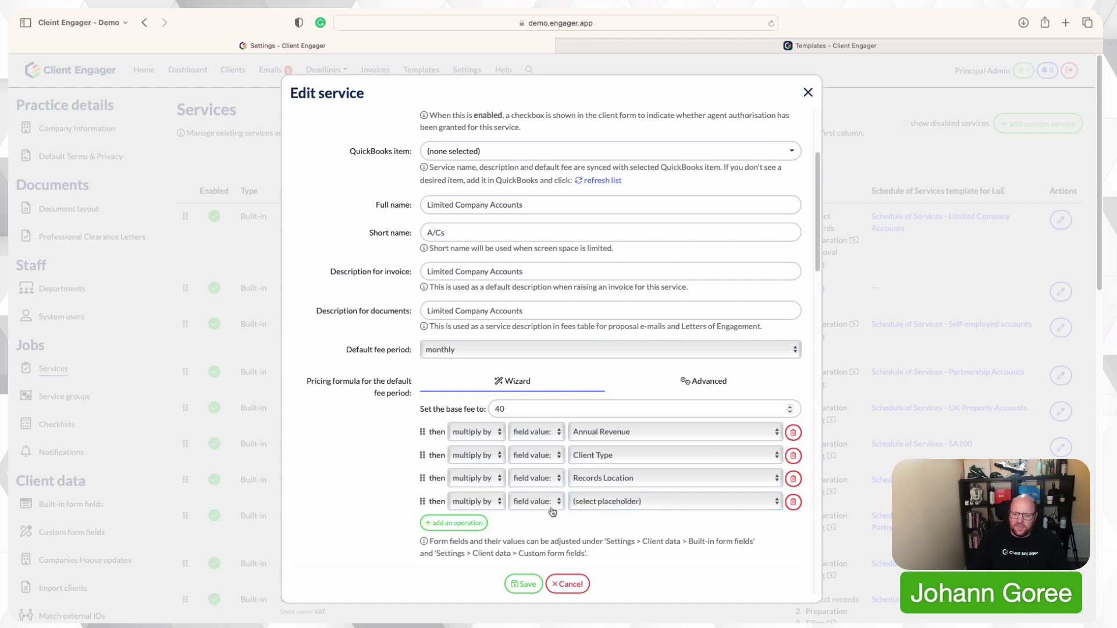
pyautogui.click(621, 507)
pyautogui.scroll(-5, 629, 535)
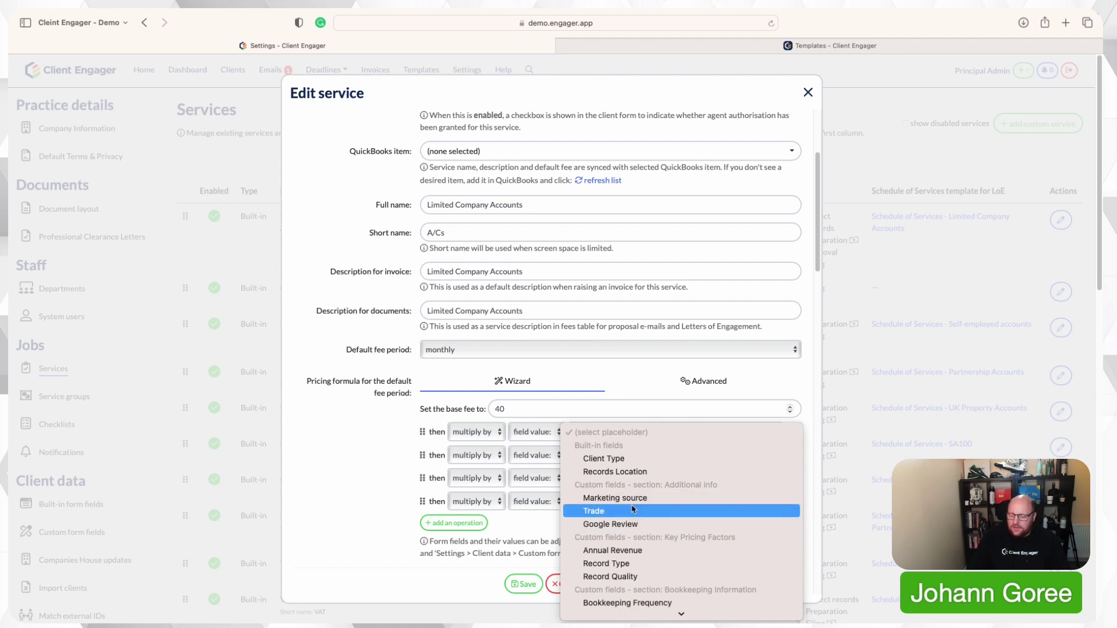
pyautogui.scroll(-3, 637, 509)
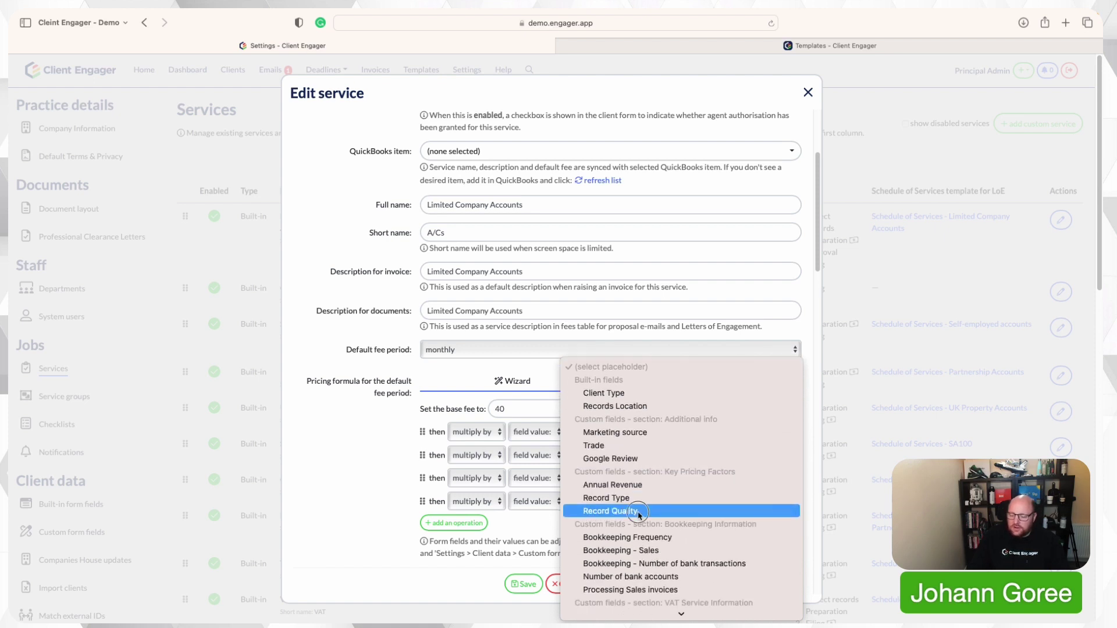
pyautogui.click(638, 516)
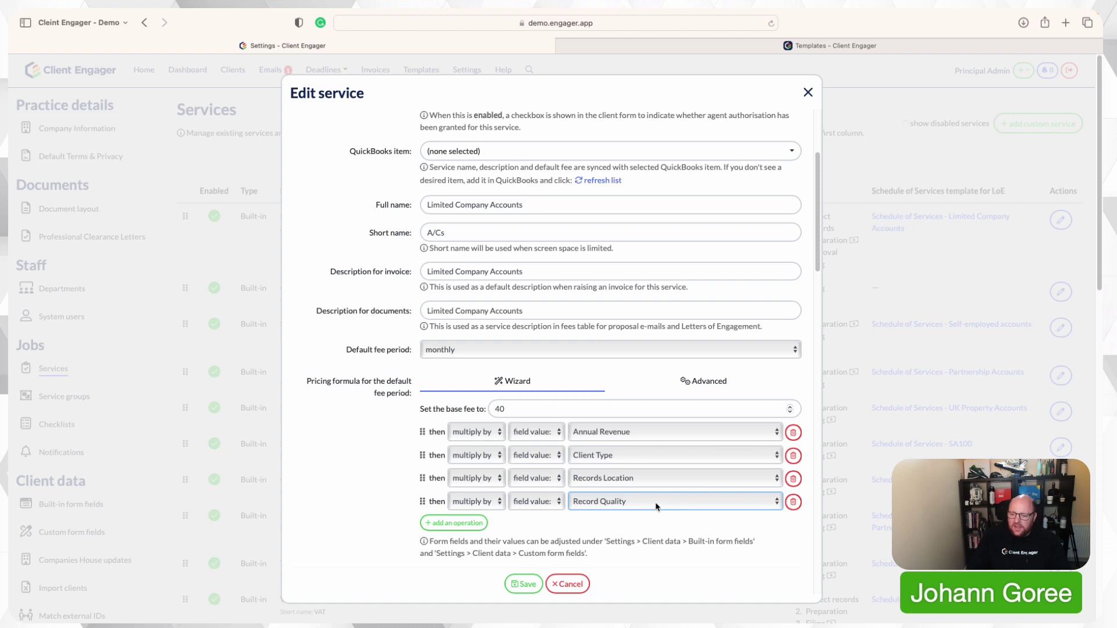
# Add a fifth operation subtracting Google Review, then save the Limited Company Accounts service.
pyautogui.click(455, 523)
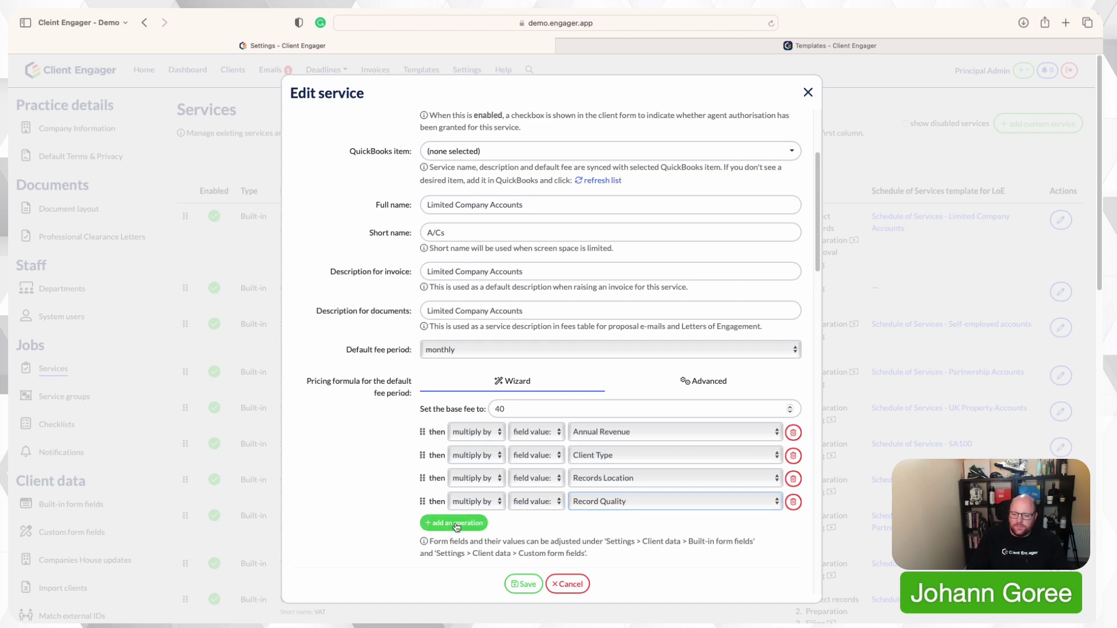
pyautogui.click(459, 522)
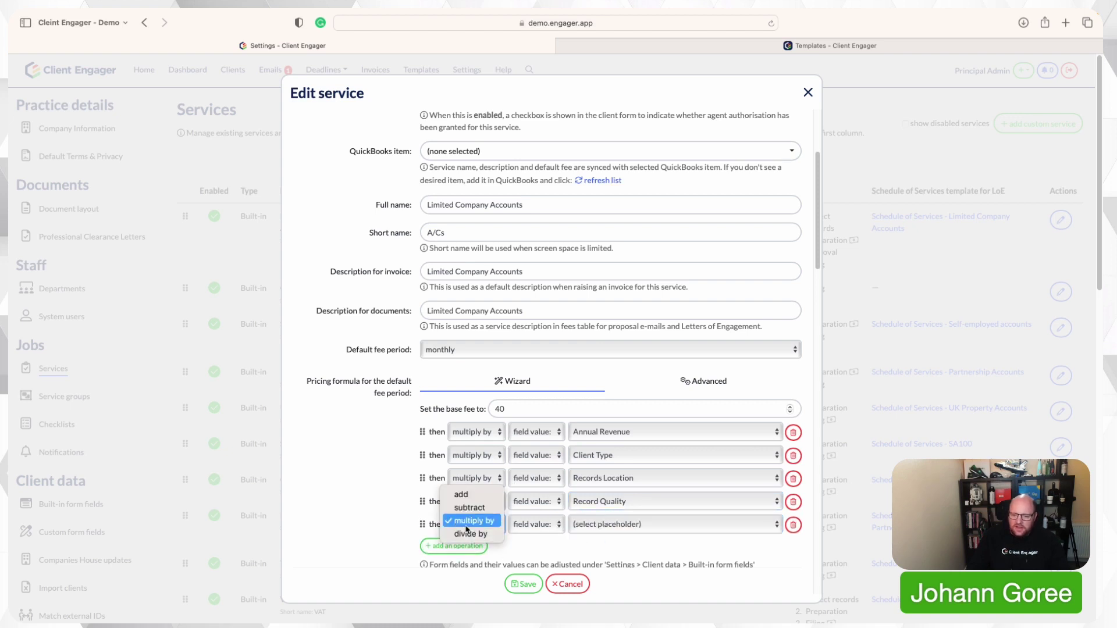
pyautogui.click(483, 494)
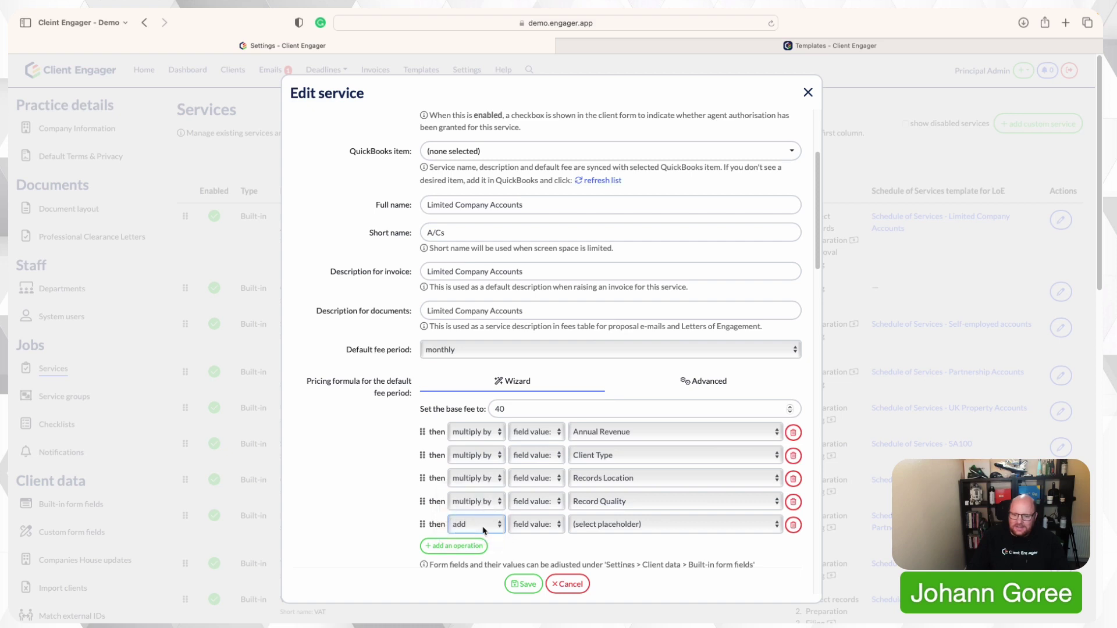
pyautogui.click(483, 526)
pyautogui.click(485, 534)
pyautogui.click(616, 525)
pyautogui.scroll(-2, 624, 559)
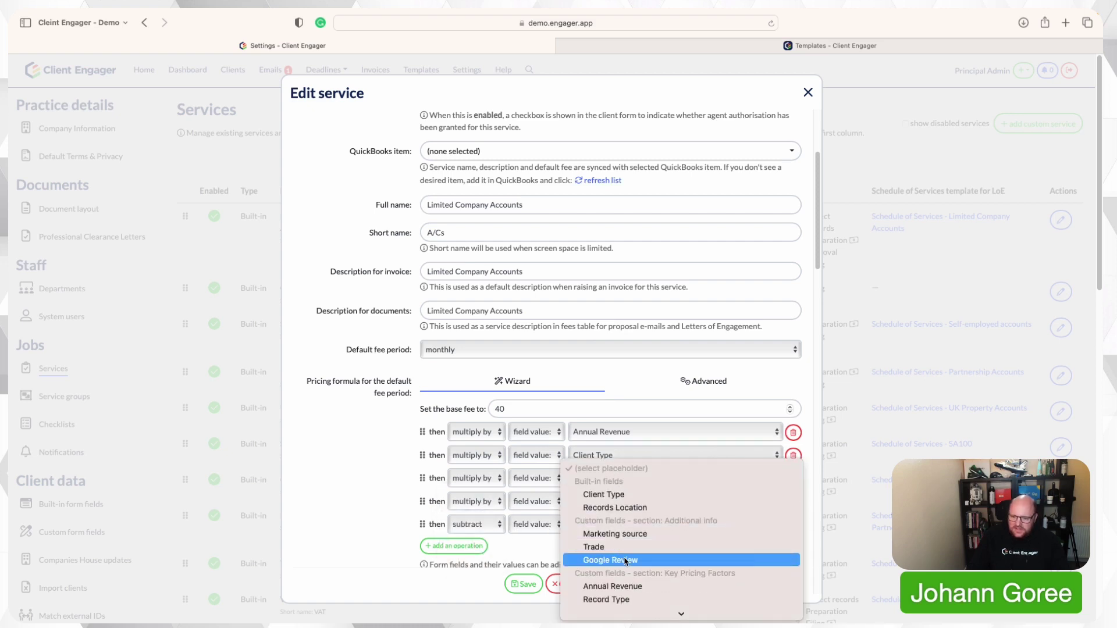
pyautogui.click(620, 547)
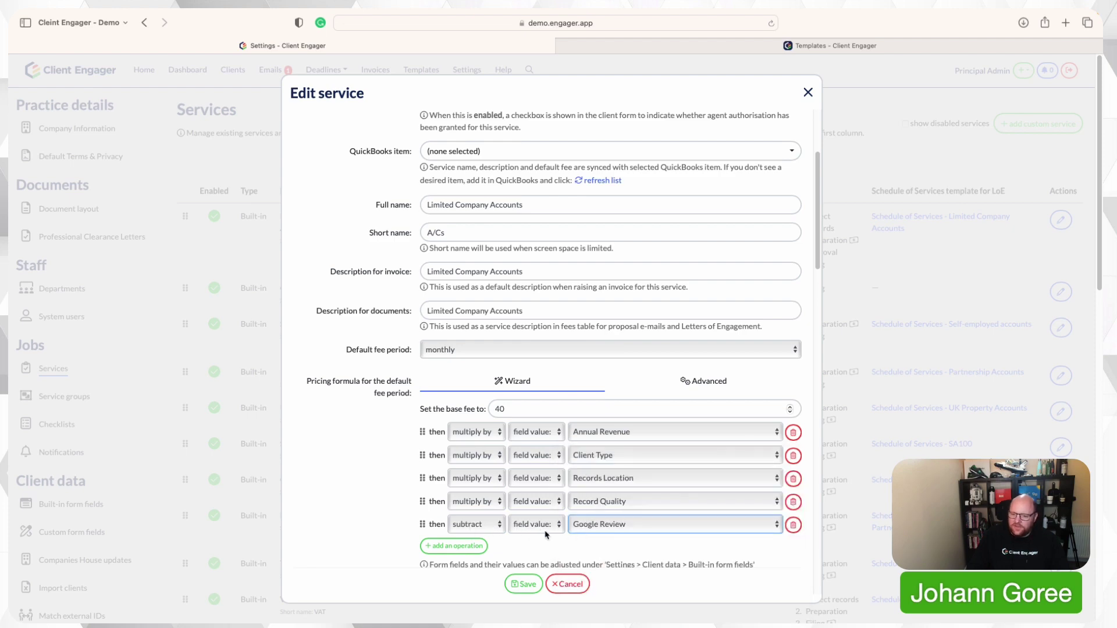
pyautogui.click(525, 584)
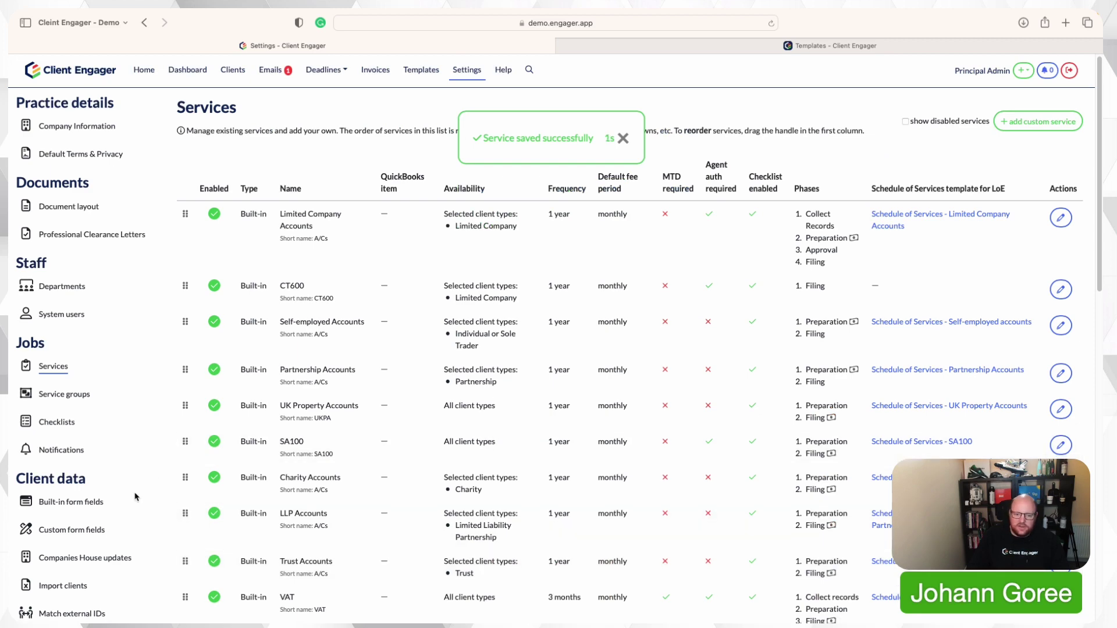
# Open Client Engager Online Limited's Services & pricing step and scroll to Limited Company Accounts.
pyautogui.scroll(-2, 135, 497)
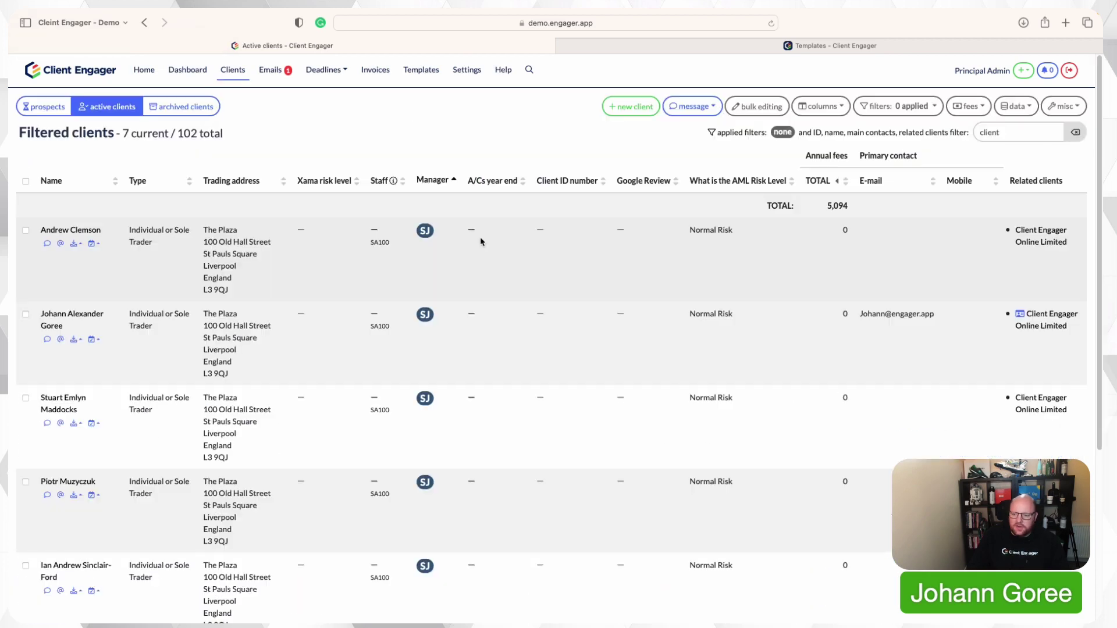
pyautogui.scroll(-4, 165, 560)
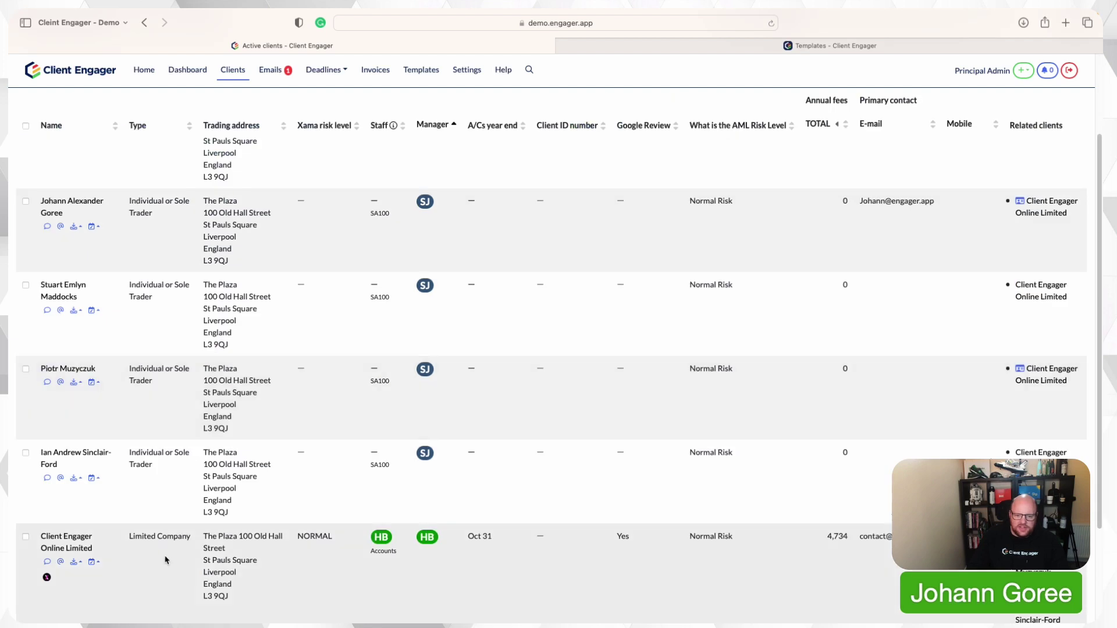
pyautogui.click(66, 537)
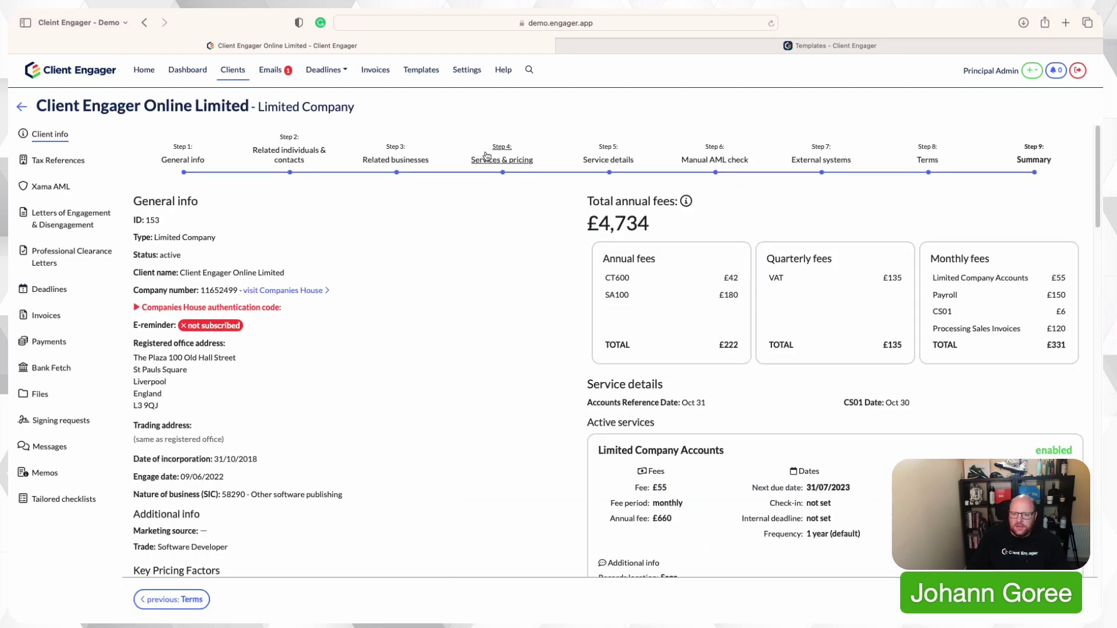
pyautogui.click(486, 156)
pyautogui.scroll(-2, 536, 331)
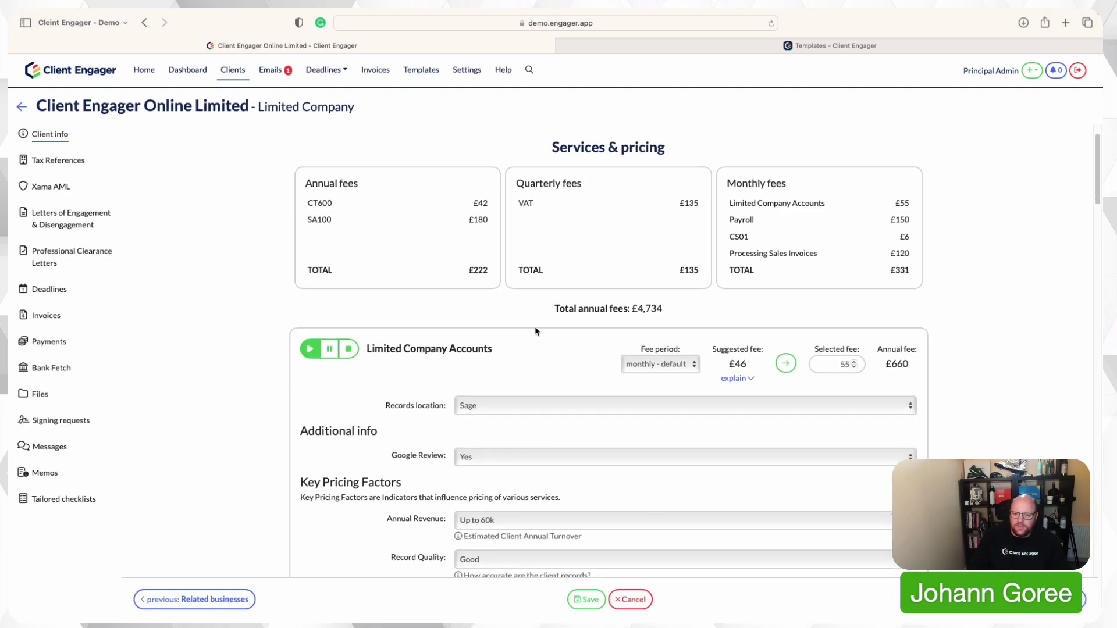
pyautogui.scroll(-3, 584, 367)
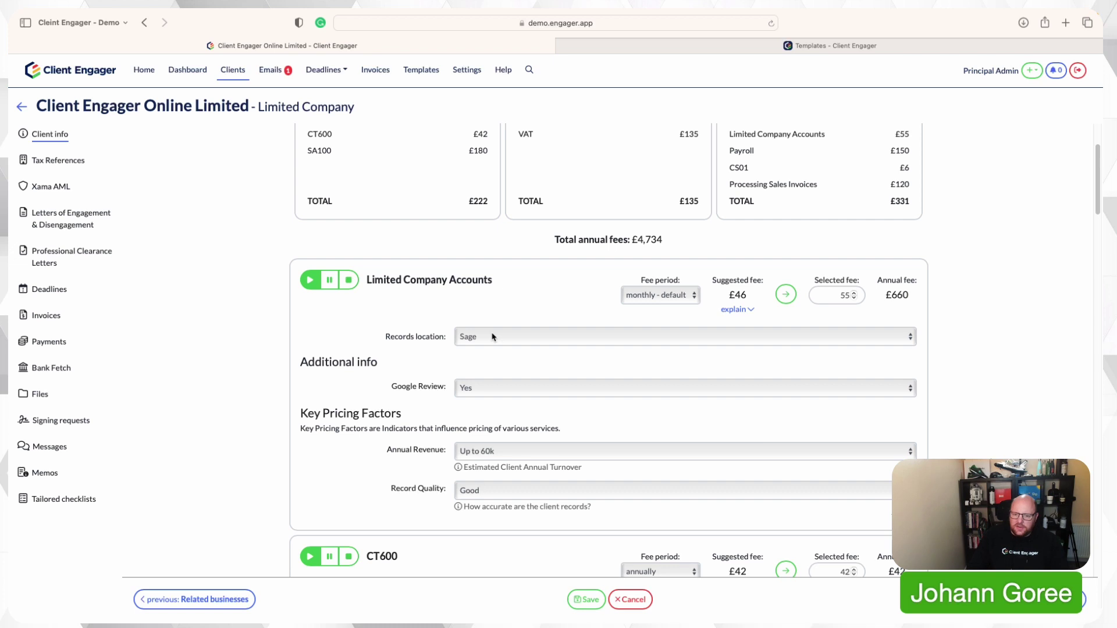
# Set records location to QuickBooks - OPA and keep Google Review at Yes.
pyautogui.click(492, 336)
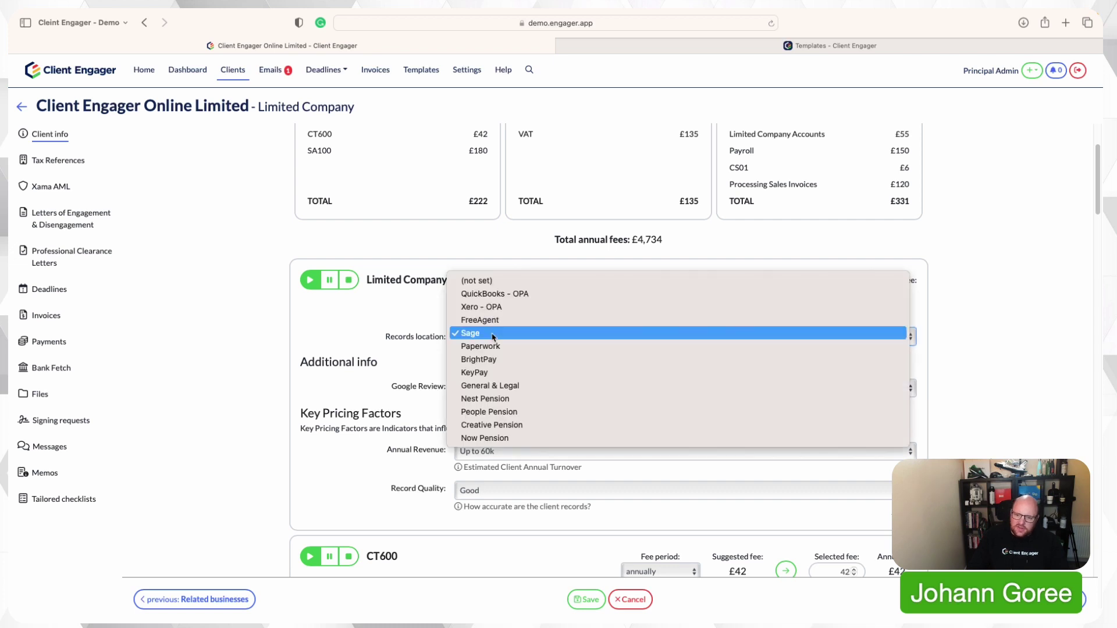
pyautogui.click(496, 294)
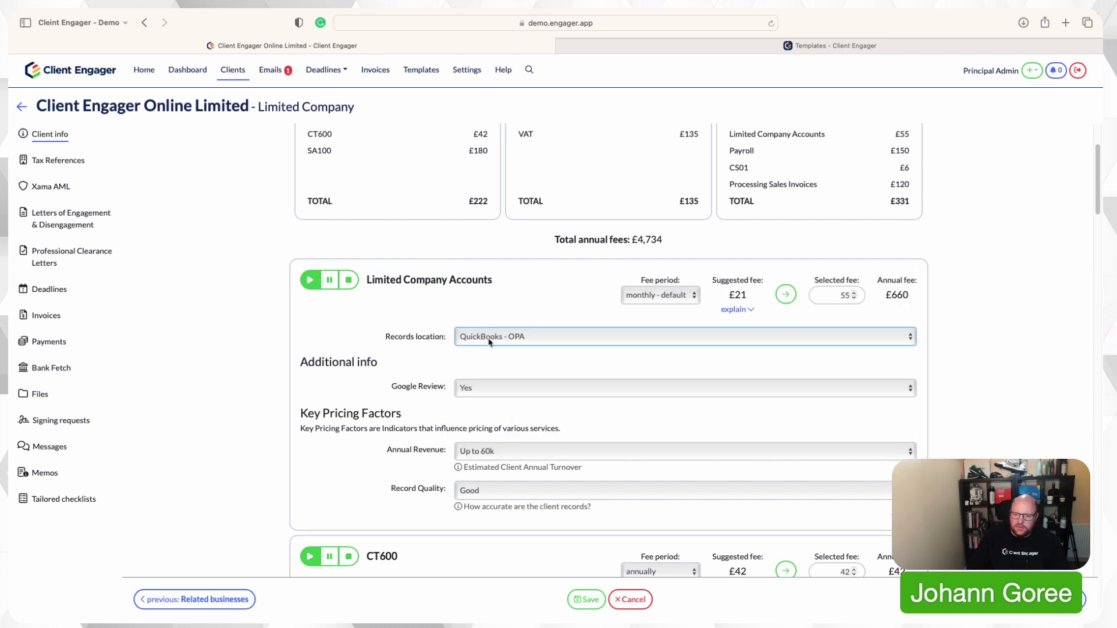
pyautogui.click(496, 395)
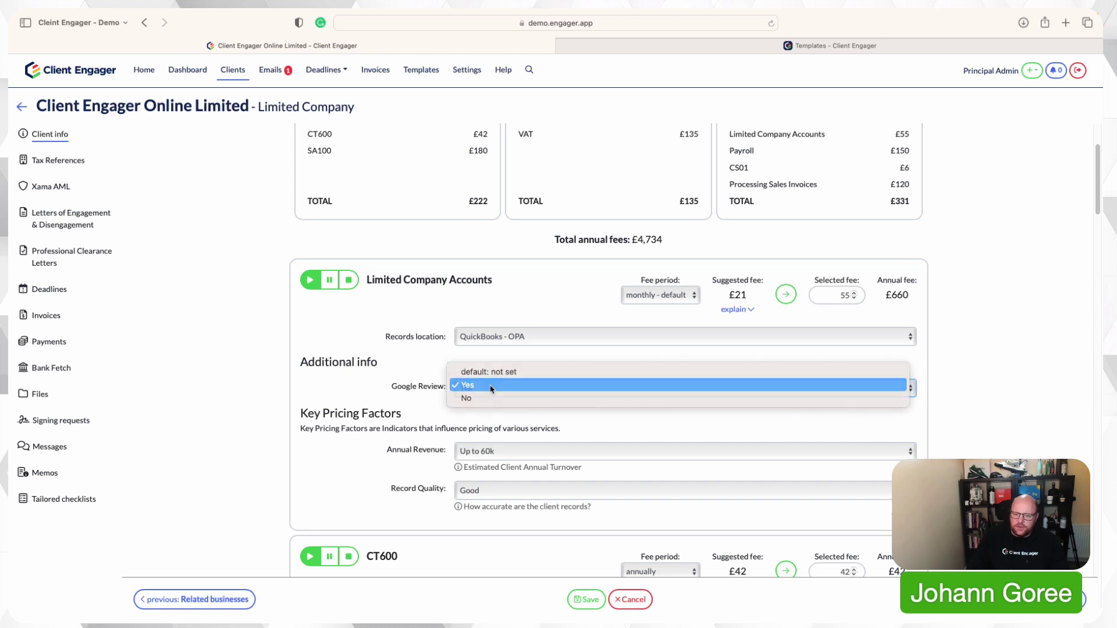
pyautogui.click(490, 385)
pyautogui.scroll(-1, 507, 454)
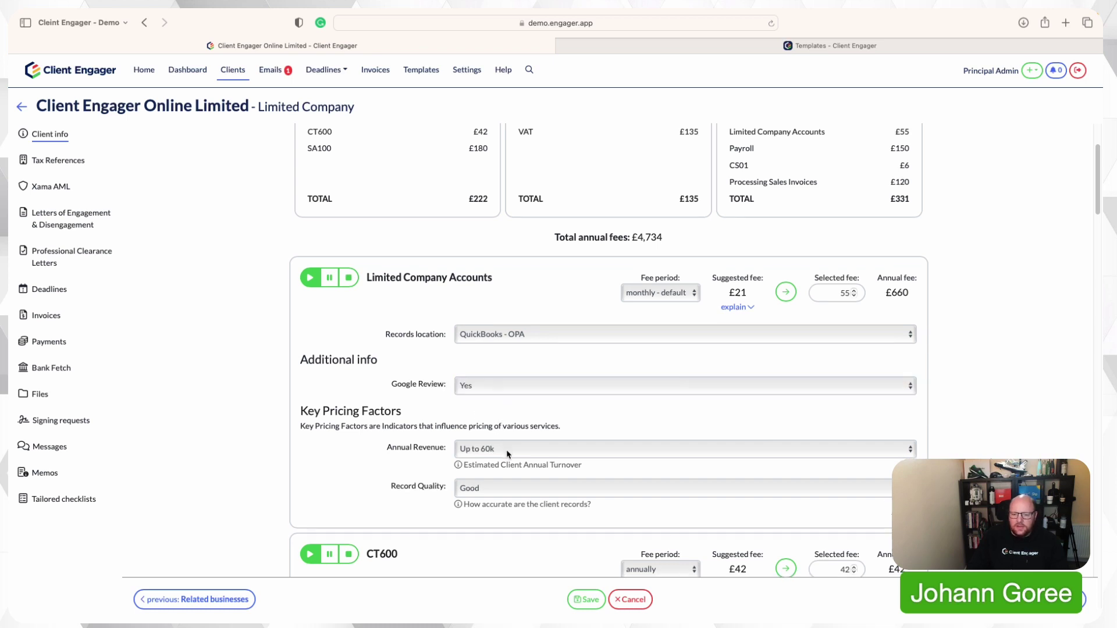
pyautogui.scroll(-1, 507, 454)
# Set annual revenue to Up to 100k, record quality to Excellent, and show the fee breakdown.
pyautogui.click(512, 446)
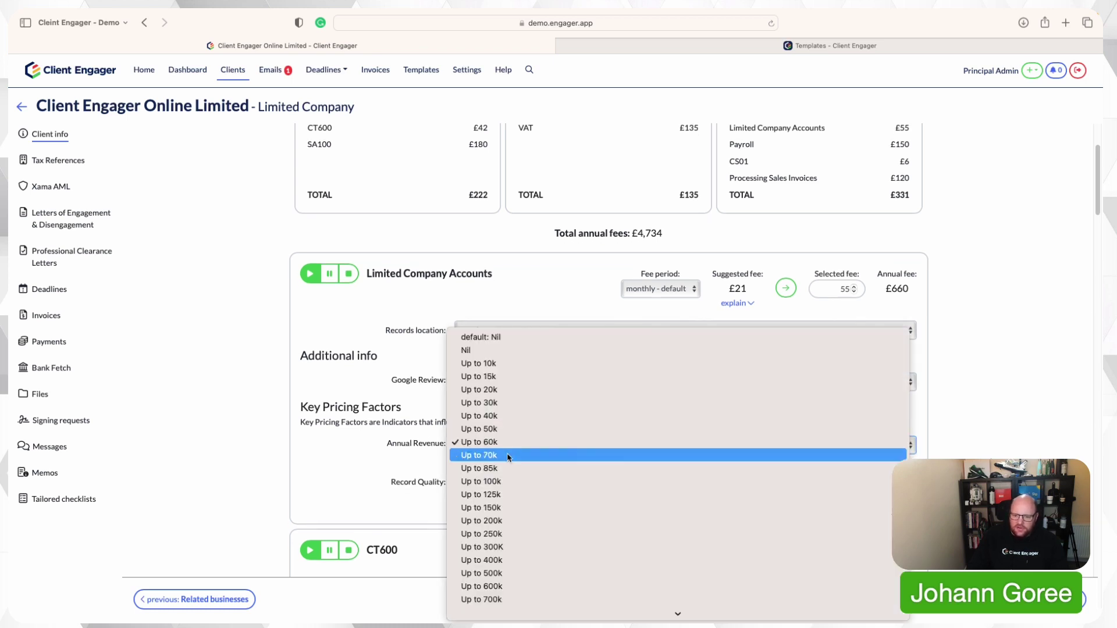
pyautogui.click(496, 481)
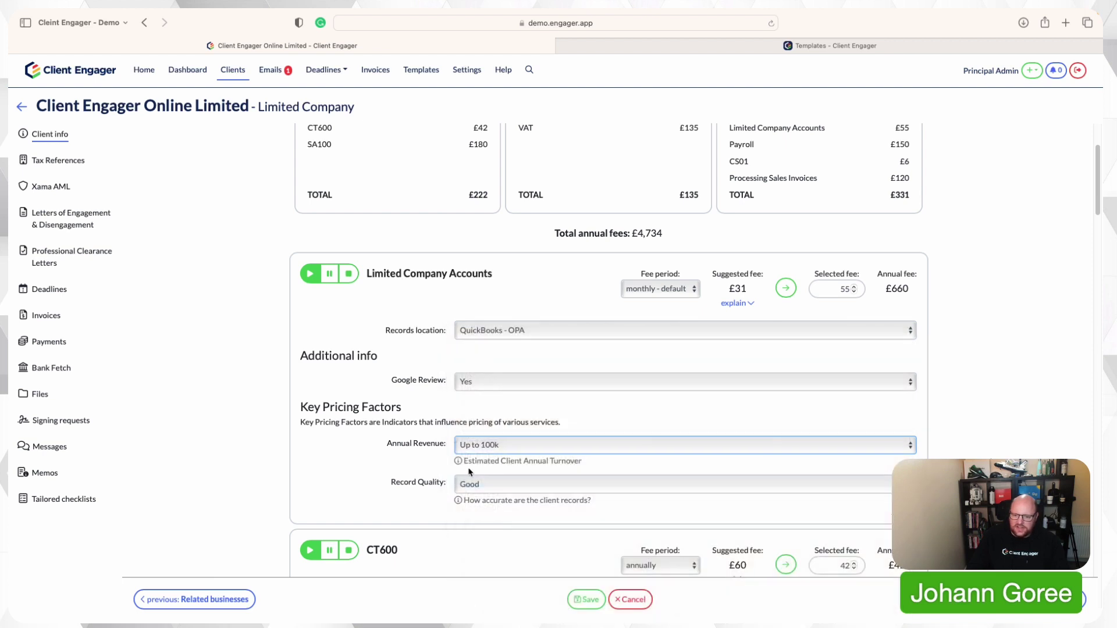
pyautogui.scroll(-1, 498, 478)
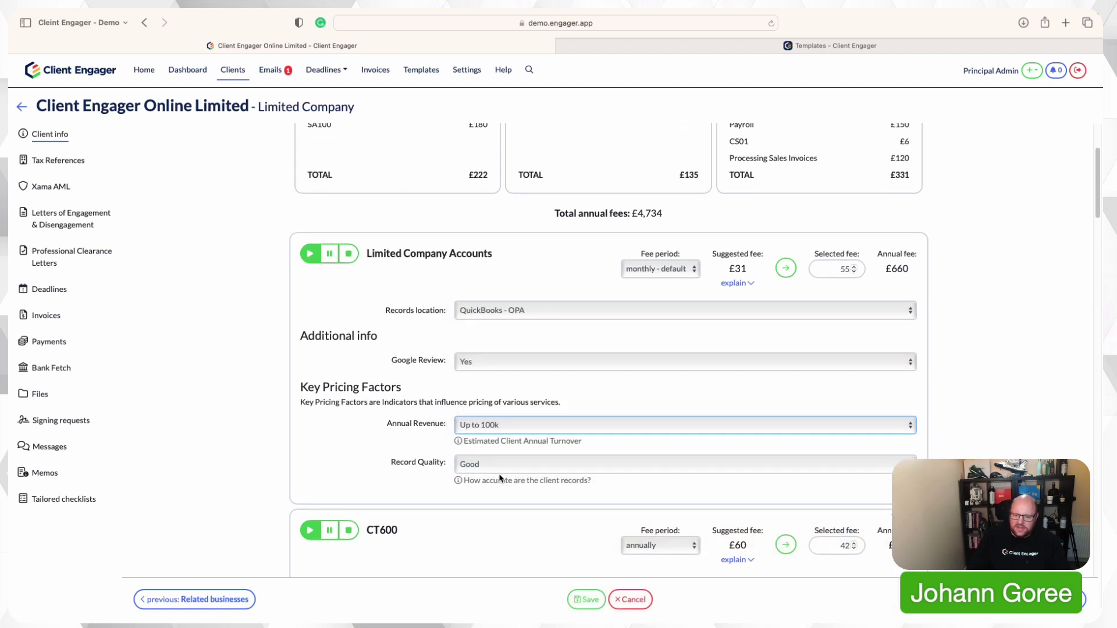
pyautogui.click(501, 466)
pyautogui.click(508, 448)
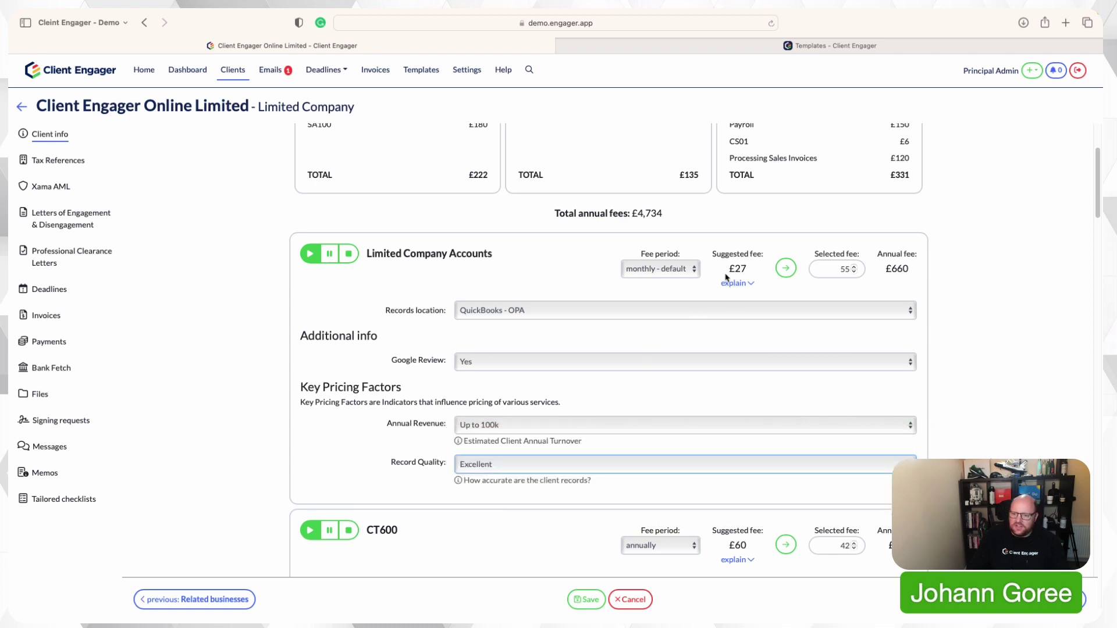
pyautogui.click(750, 285)
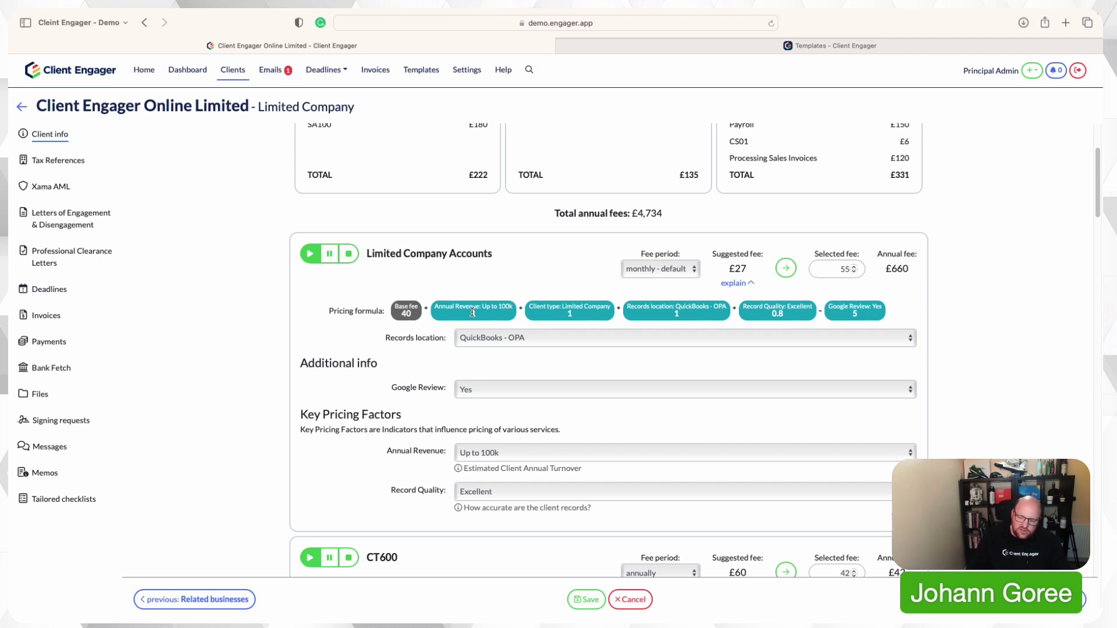
# Change annual revenue to Up to 50k and records location to Sage.
pyautogui.click(494, 460)
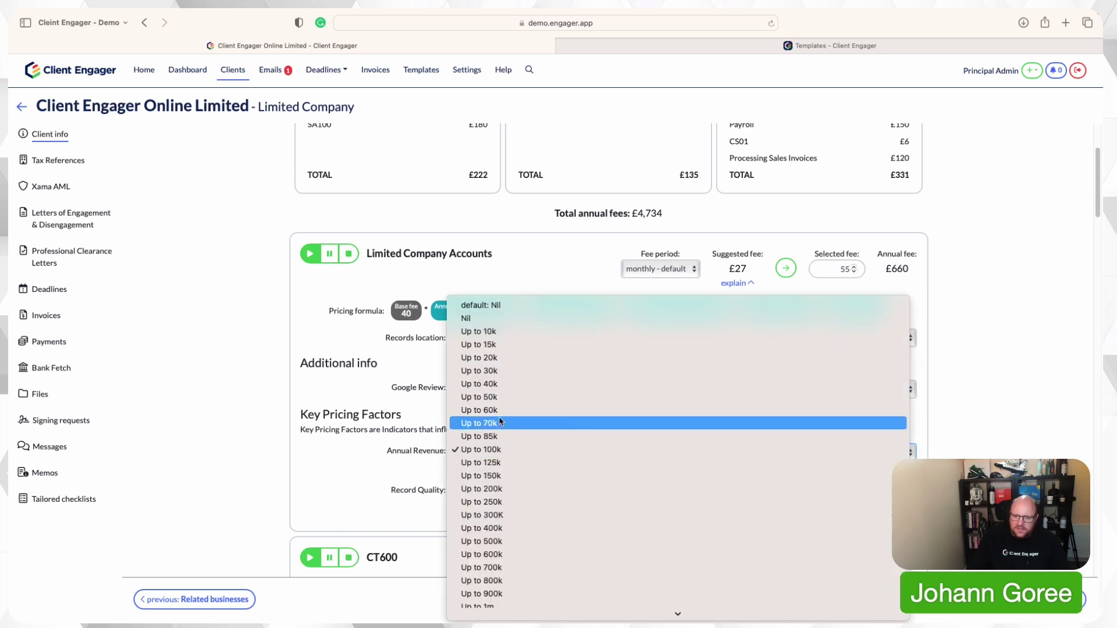
pyautogui.click(504, 397)
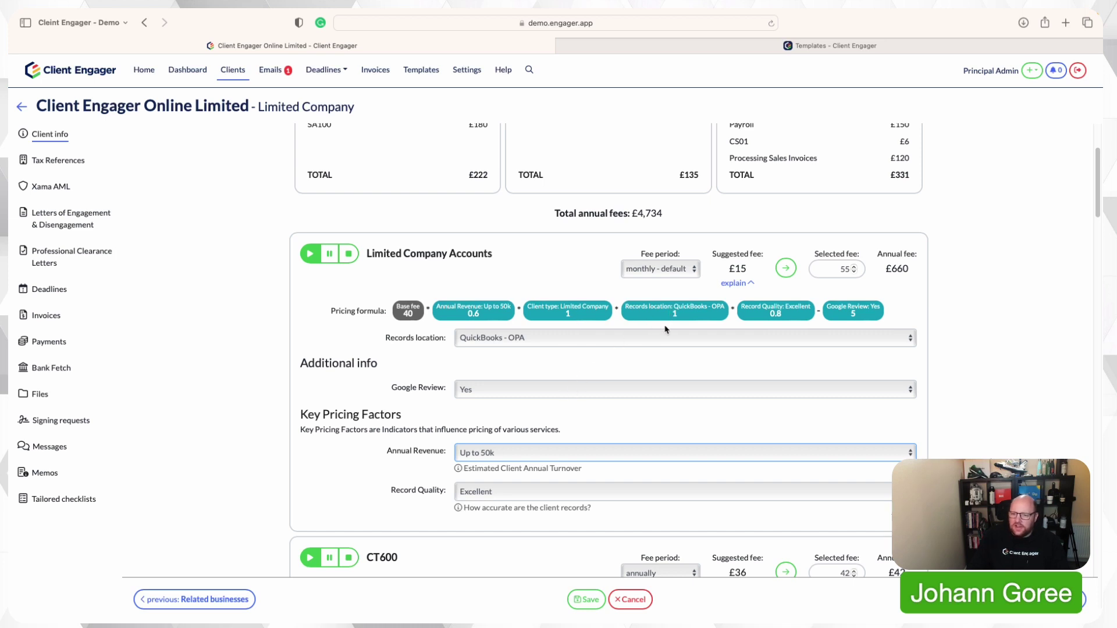
pyautogui.click(574, 339)
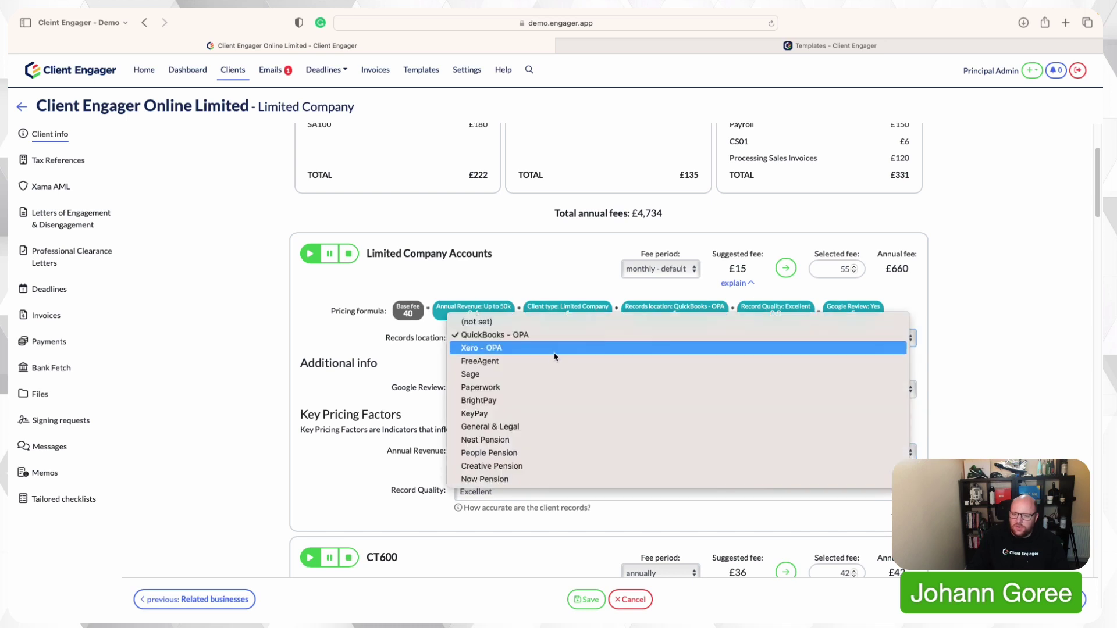
pyautogui.click(570, 350)
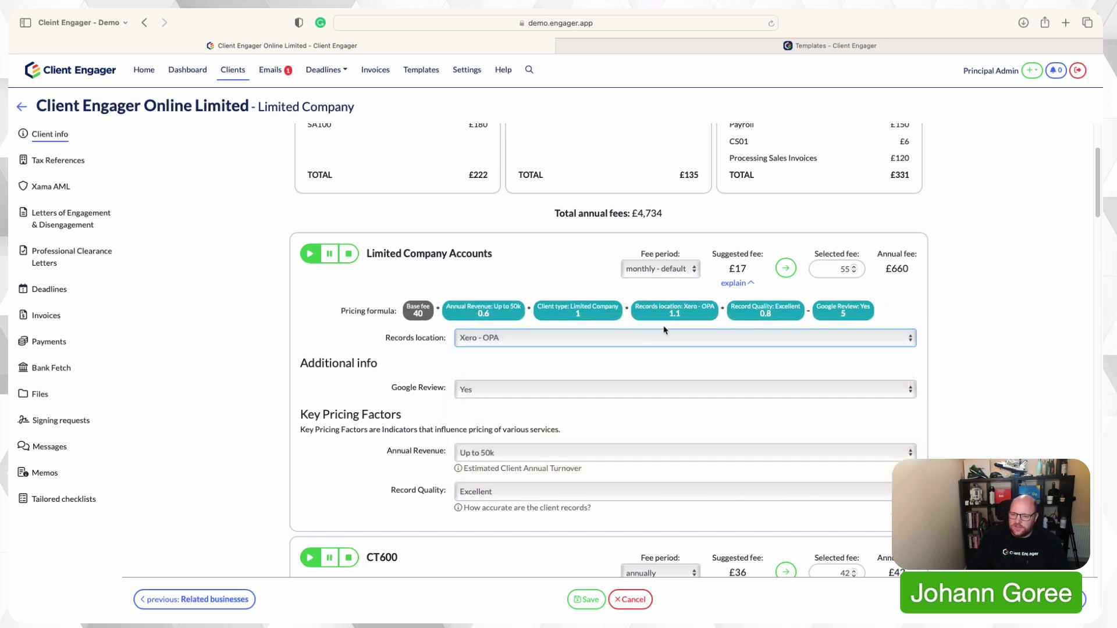
pyautogui.click(655, 340)
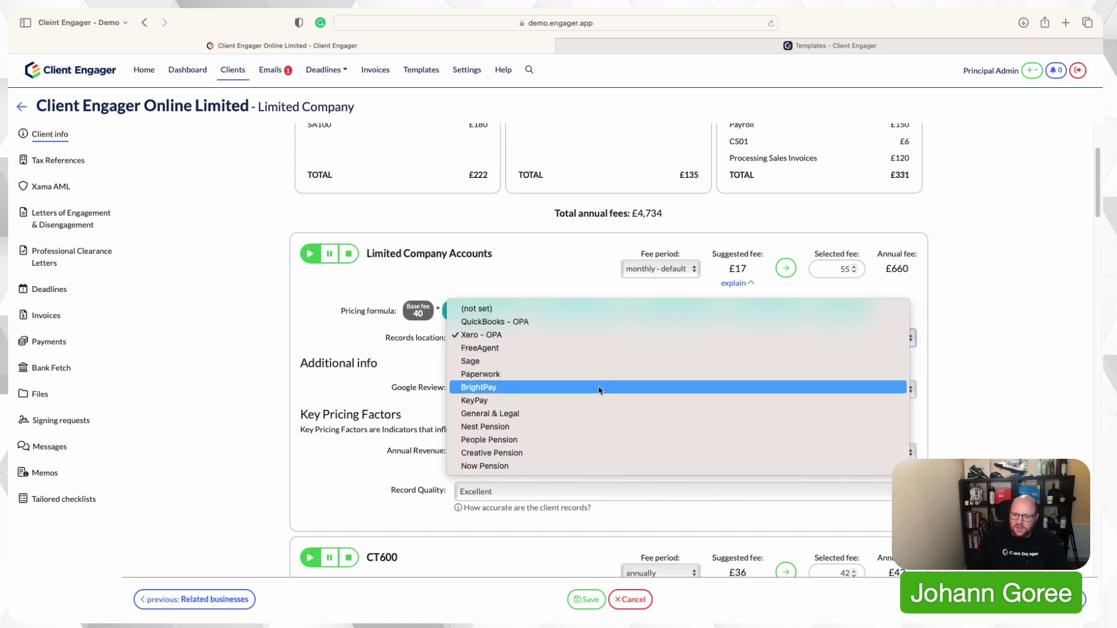
pyautogui.click(594, 361)
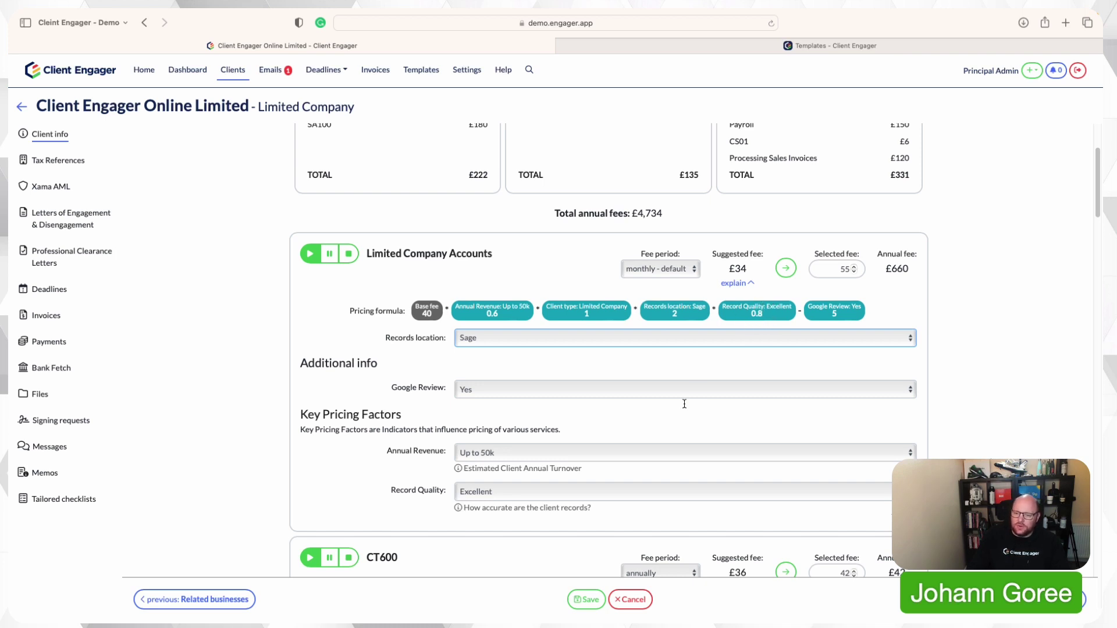
# Set record quality to Terrible, giving a £53 suggested fee.
pyautogui.click(543, 497)
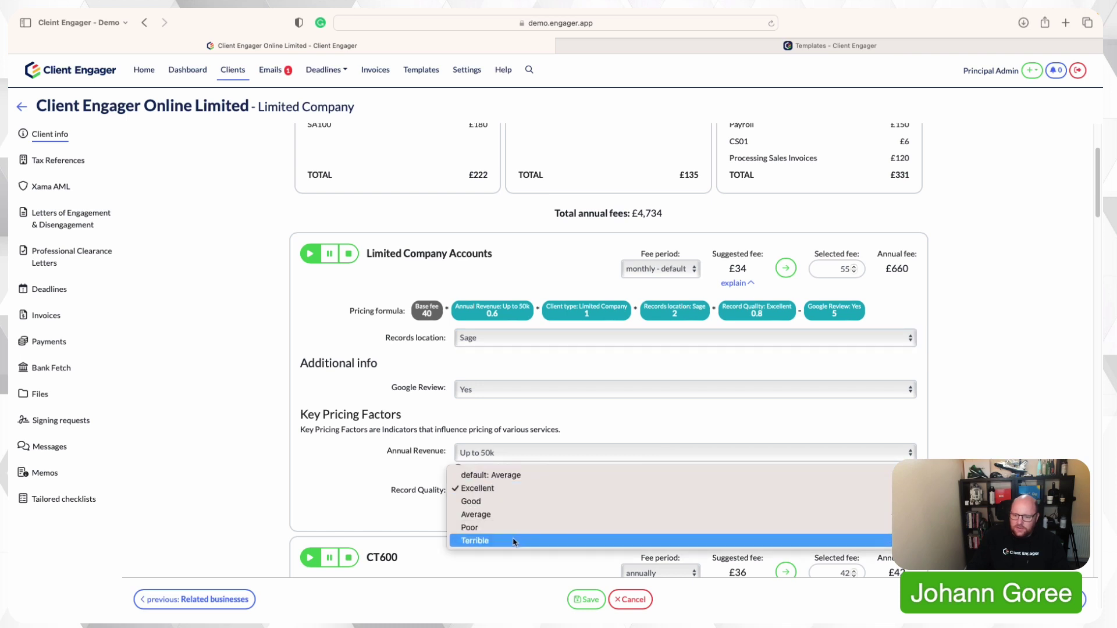
pyautogui.click(518, 528)
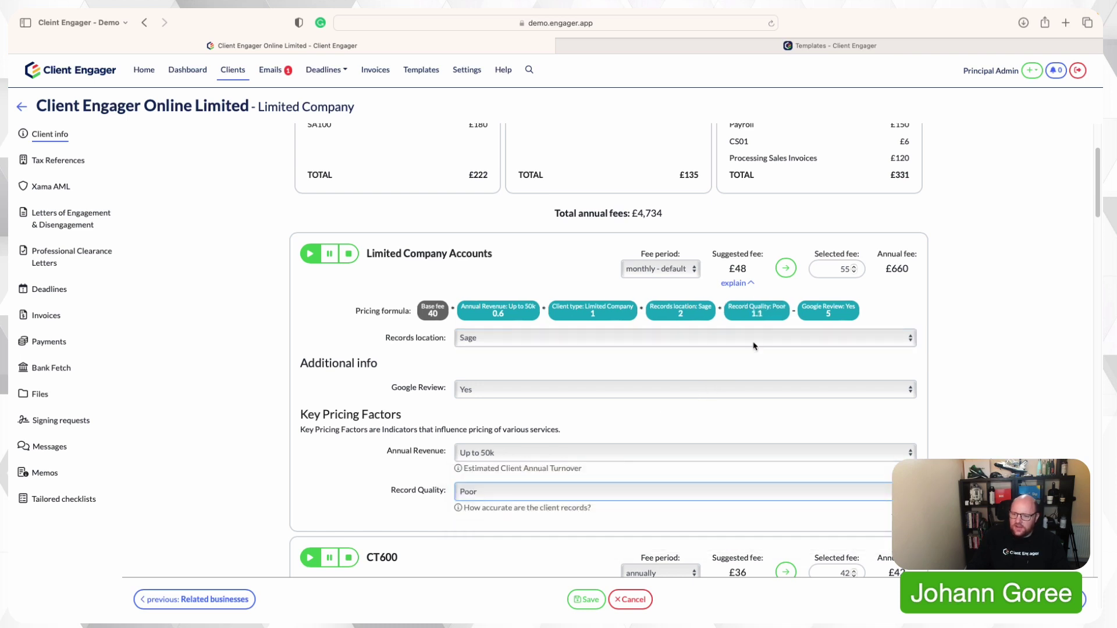
pyautogui.click(541, 493)
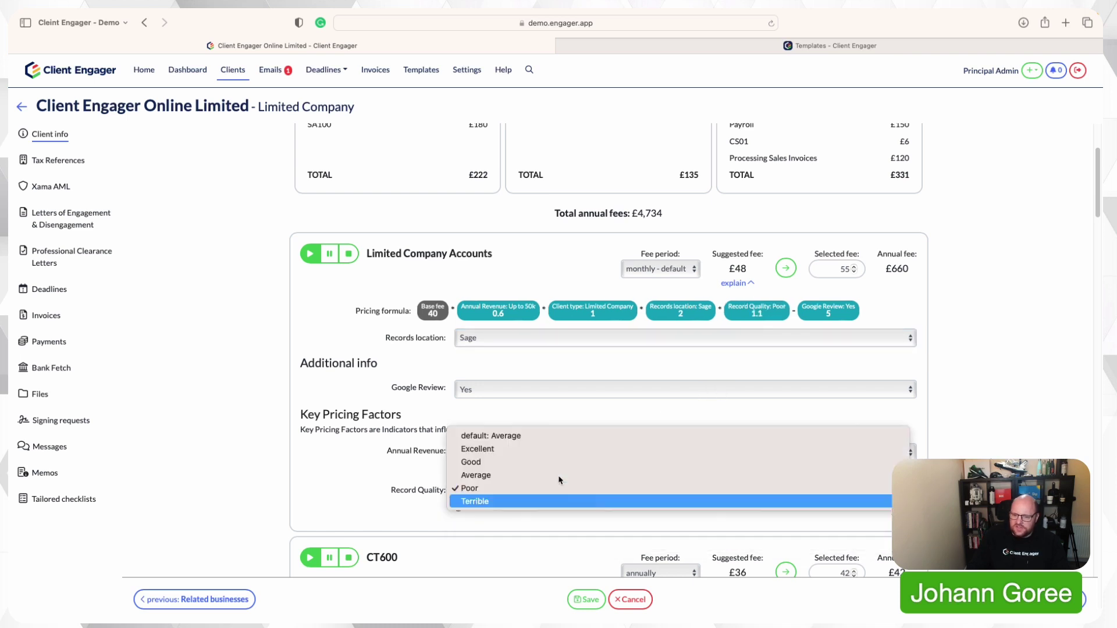
pyautogui.click(558, 501)
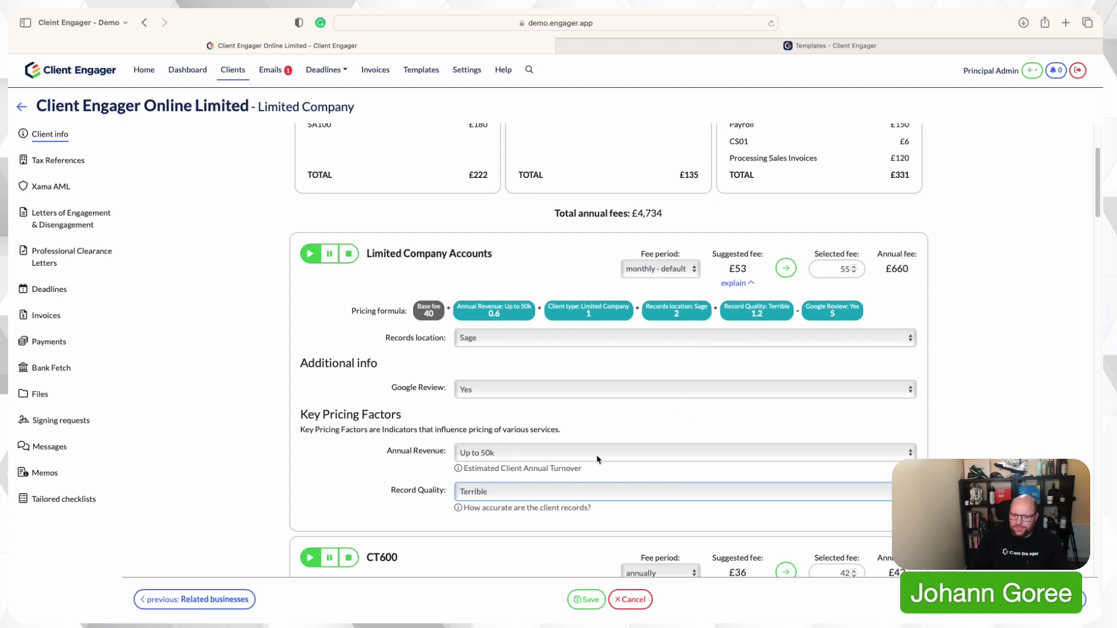